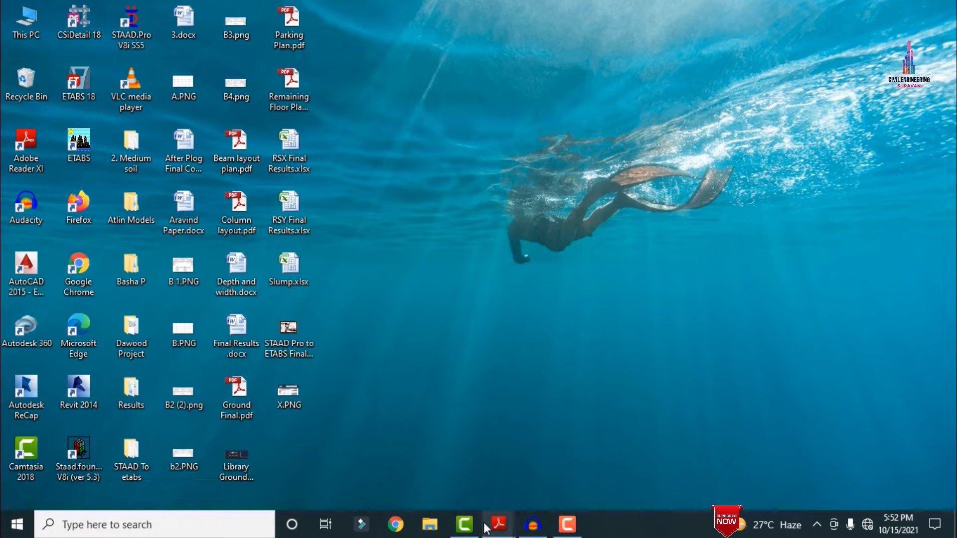
Step: Review the Parking Plan, Ground Final and Remaining Floor Plan PDFs one after another, then minimise them
mouse_move(499, 525)
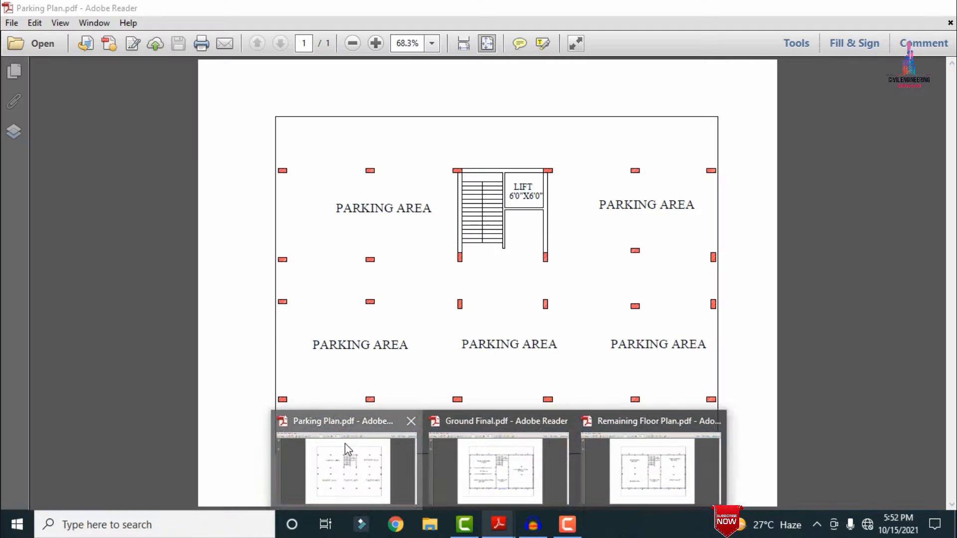
click(345, 444)
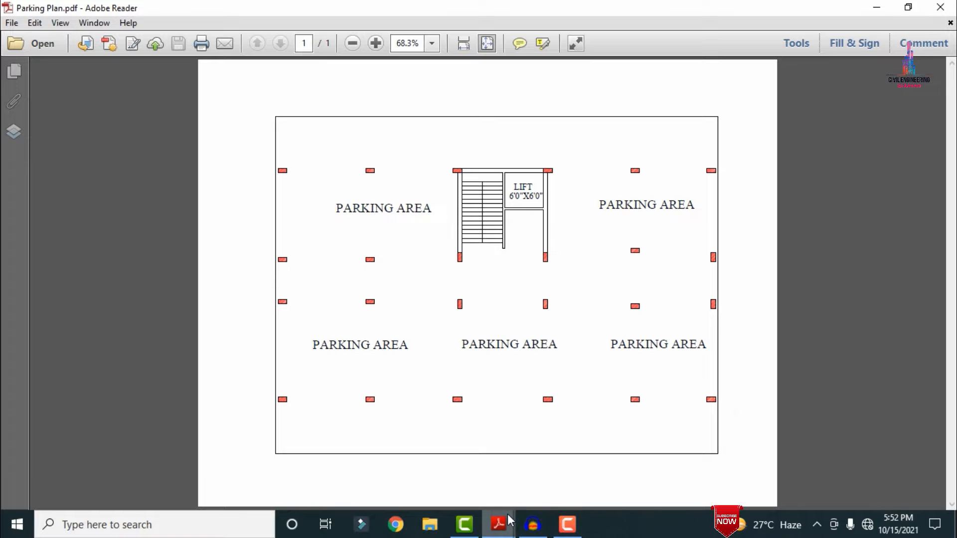
mouse_move(508, 519)
click(466, 439)
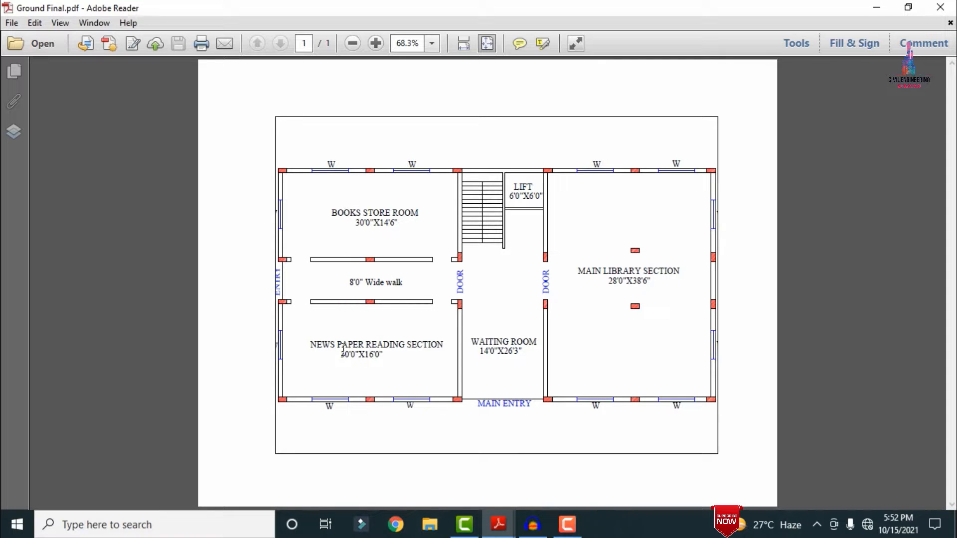
click(499, 527)
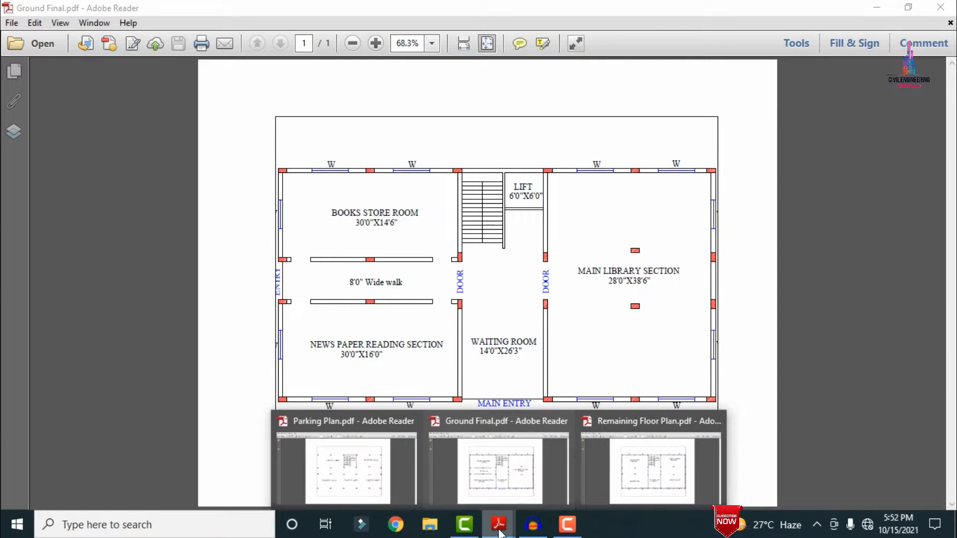
click(617, 468)
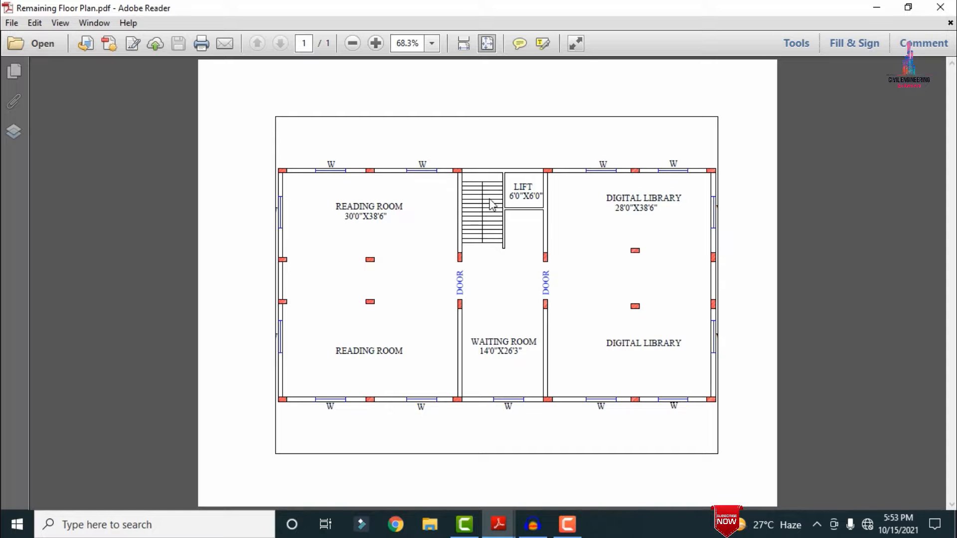
click(879, 7)
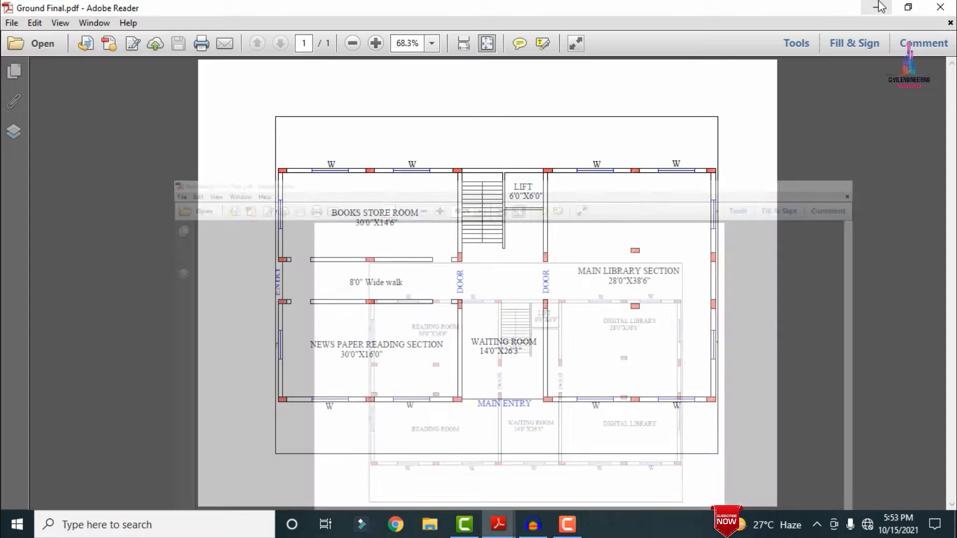
click(879, 7)
click(879, 7)
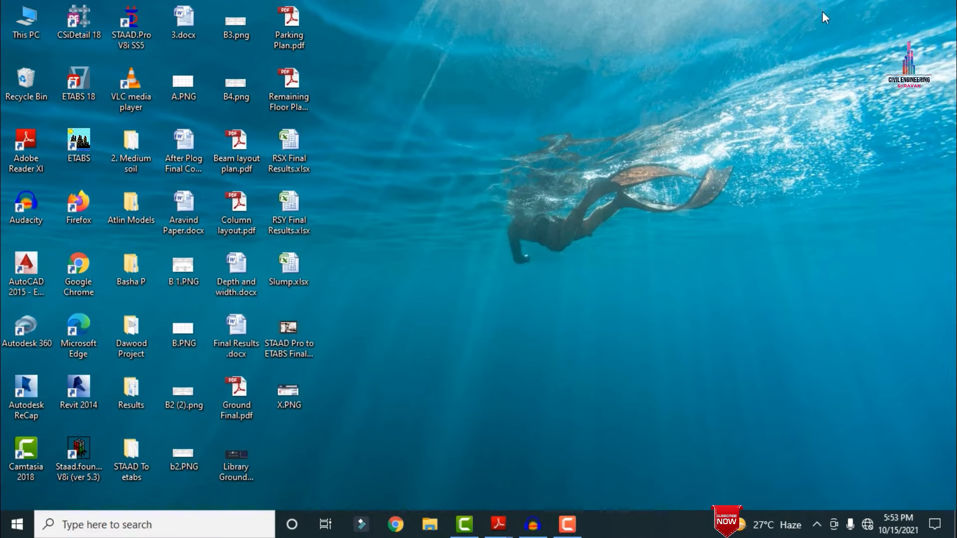
Step: Open Column layout.pdf from the desktop and examine the whole column grid at 50% zoom
double_click(230, 203)
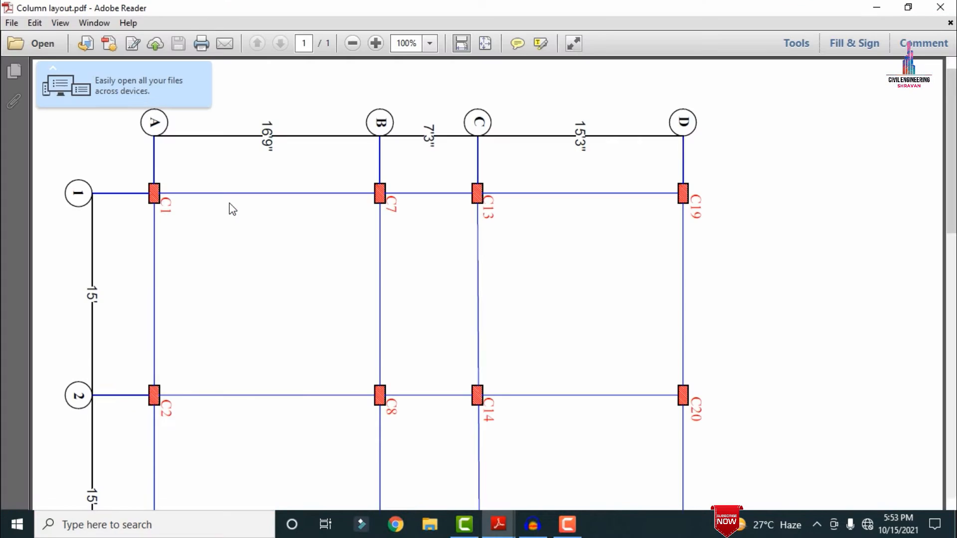
click(432, 47)
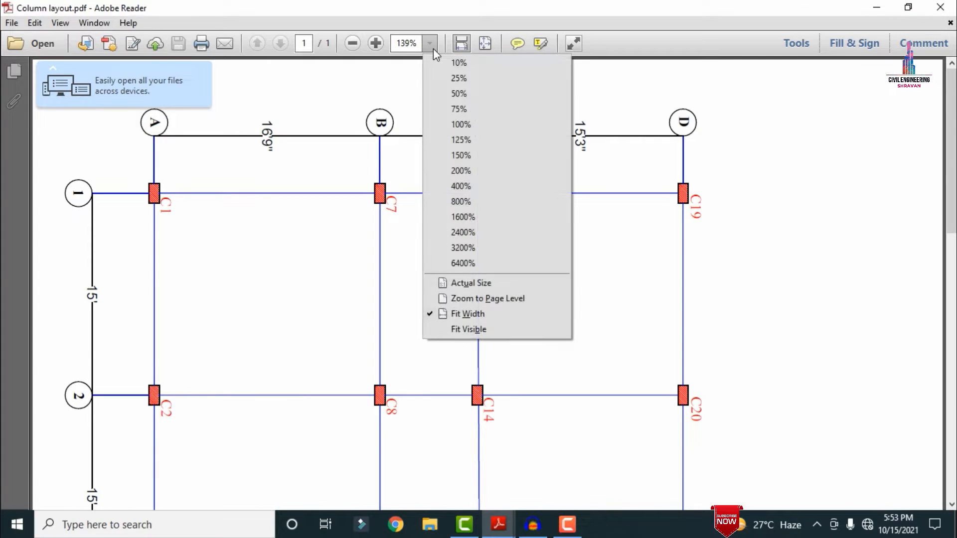
click(454, 95)
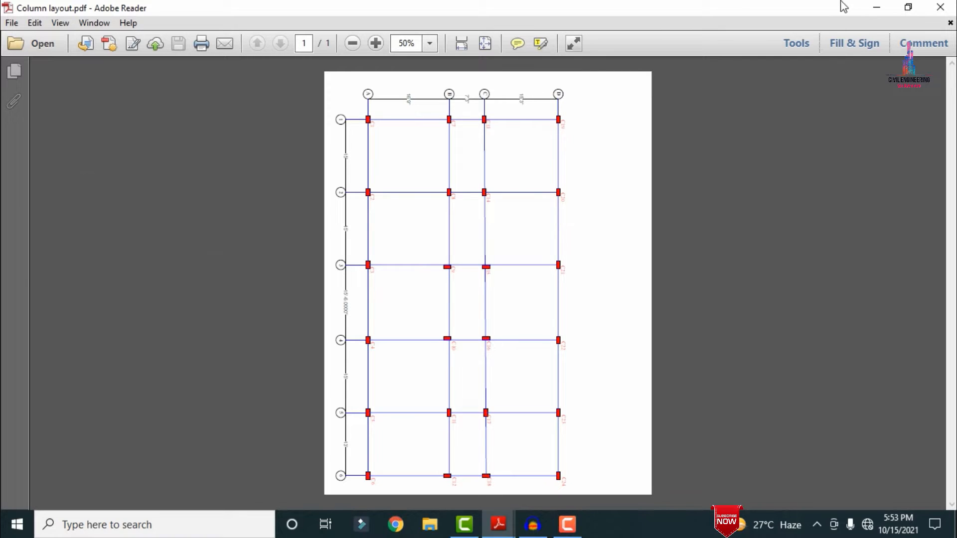
click(877, 7)
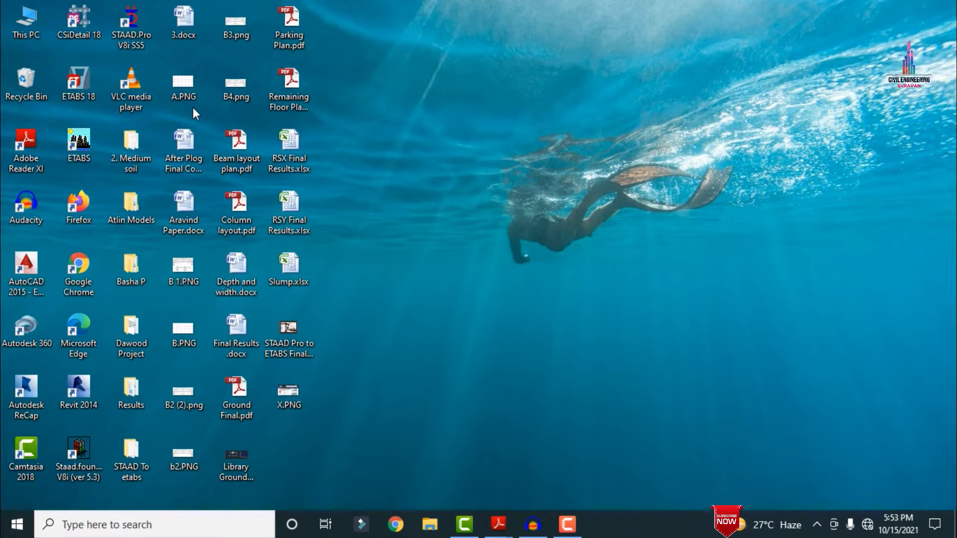
Step: Launch STAAD.Pro V8i and create a new Space project named Lib, stored in the desktop folder Lib
double_click(135, 26)
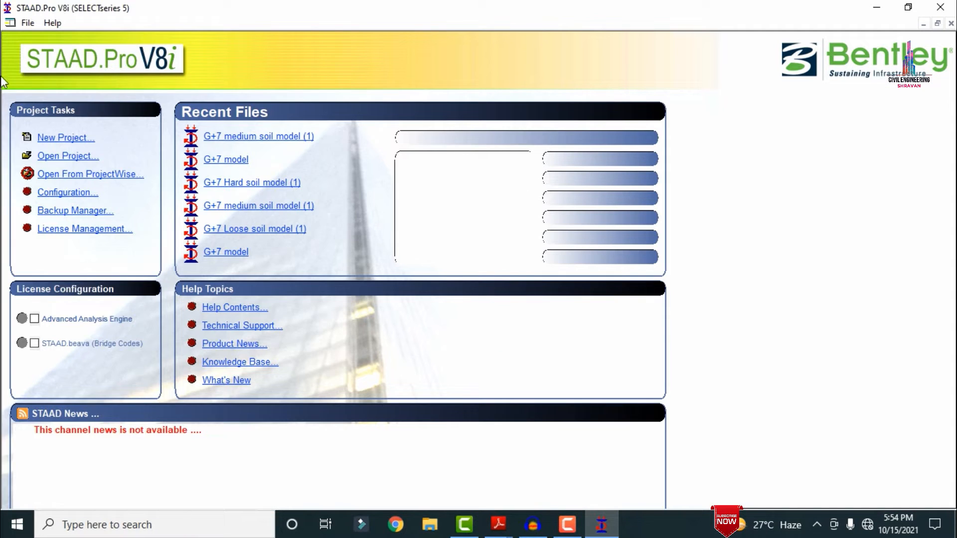
click(49, 137)
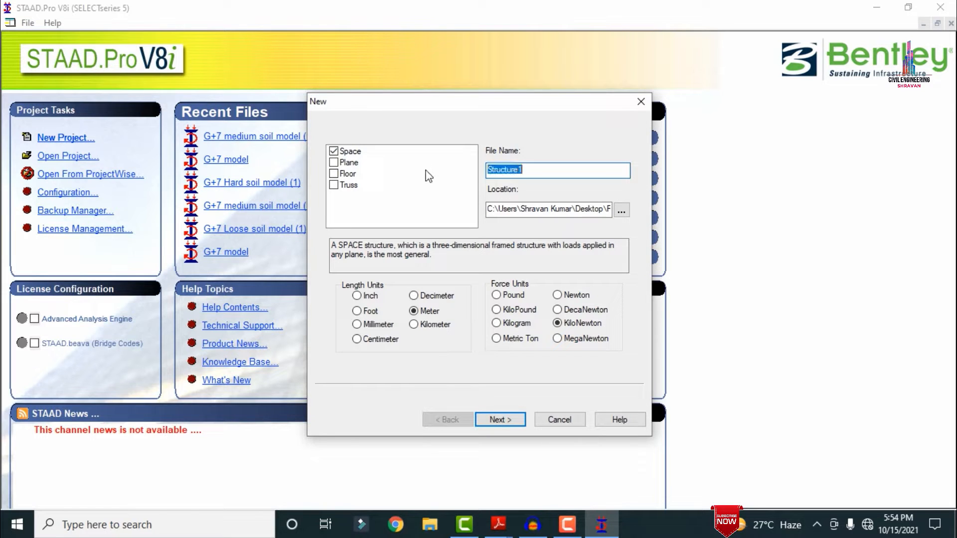
text(Lib)
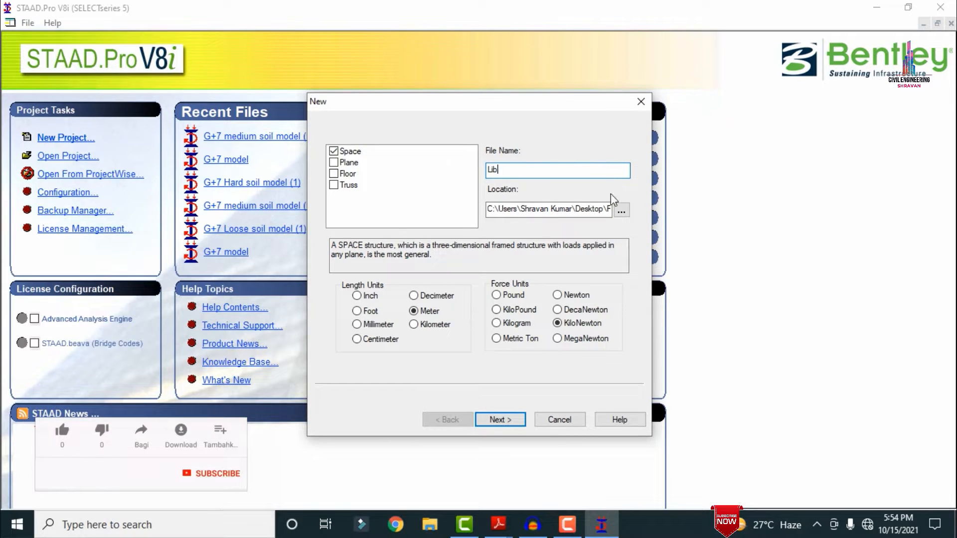
click(621, 211)
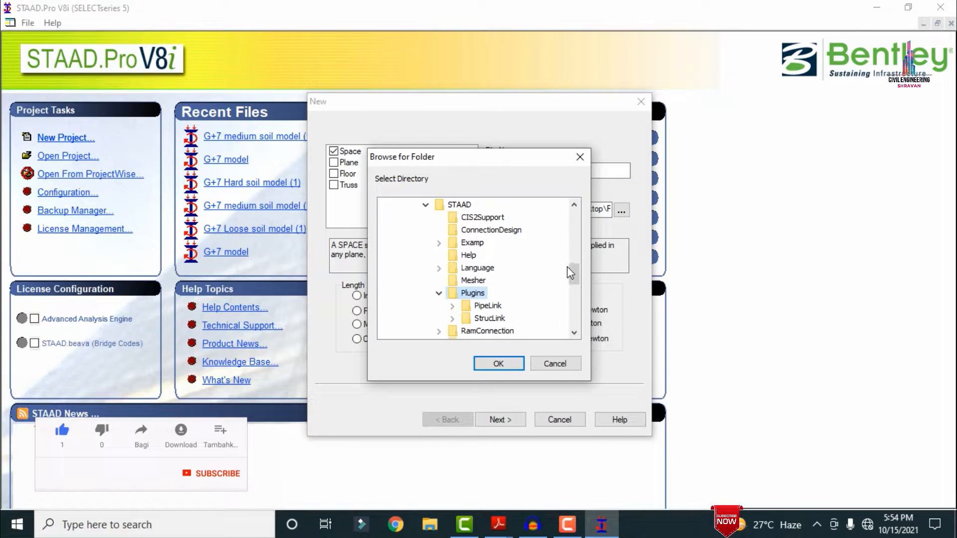
drag(568, 270, 572, 343)
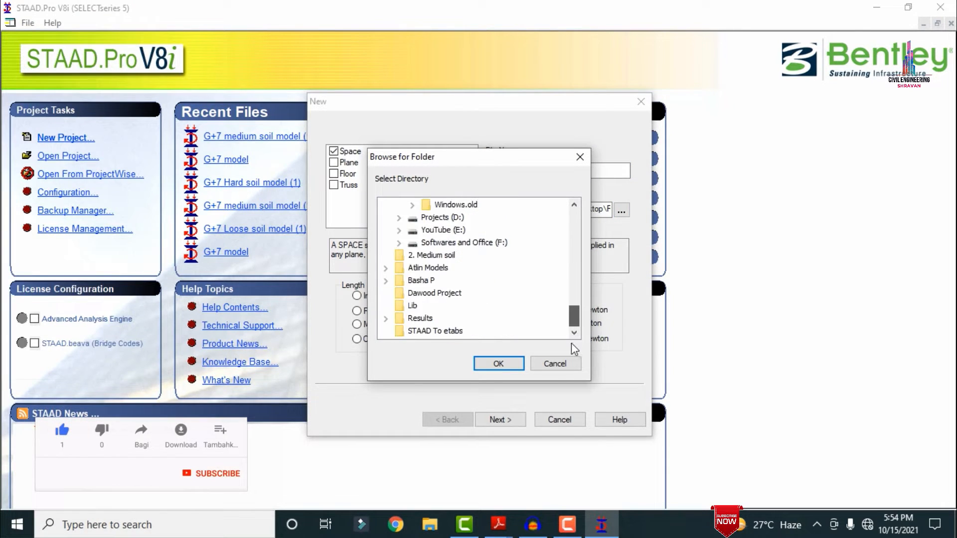
click(408, 305)
click(496, 363)
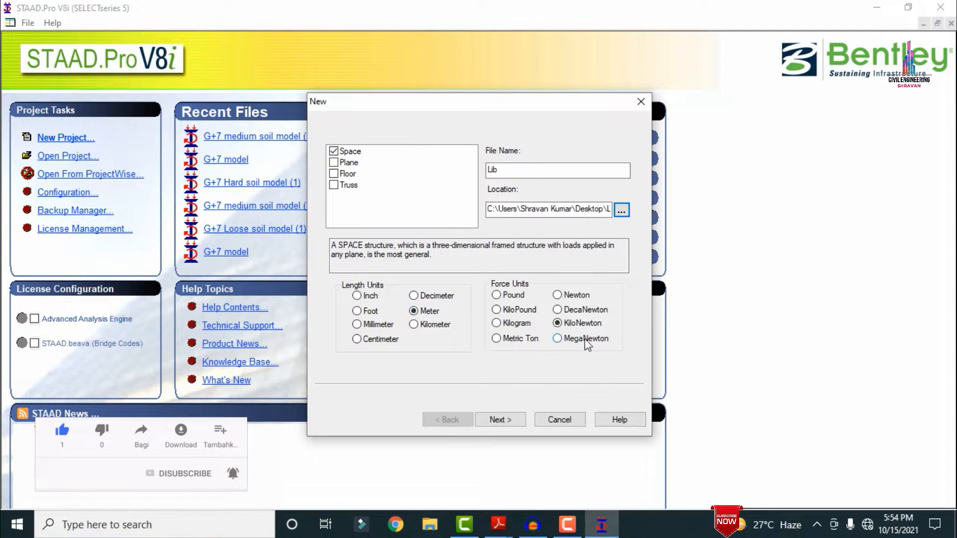
click(501, 420)
click(500, 420)
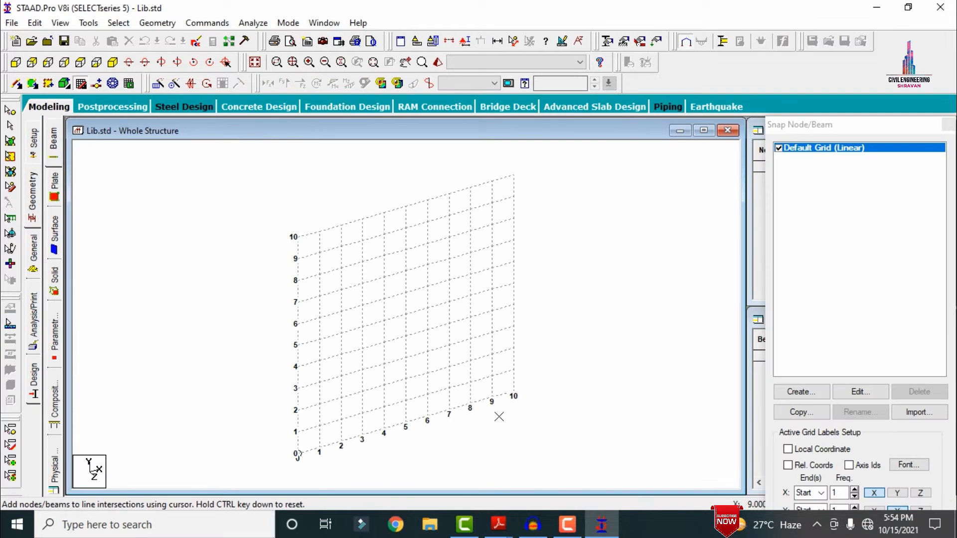
Step: Run the Structure Wizard and start a Bay Frame from the Frame Models prototypes
click(16, 63)
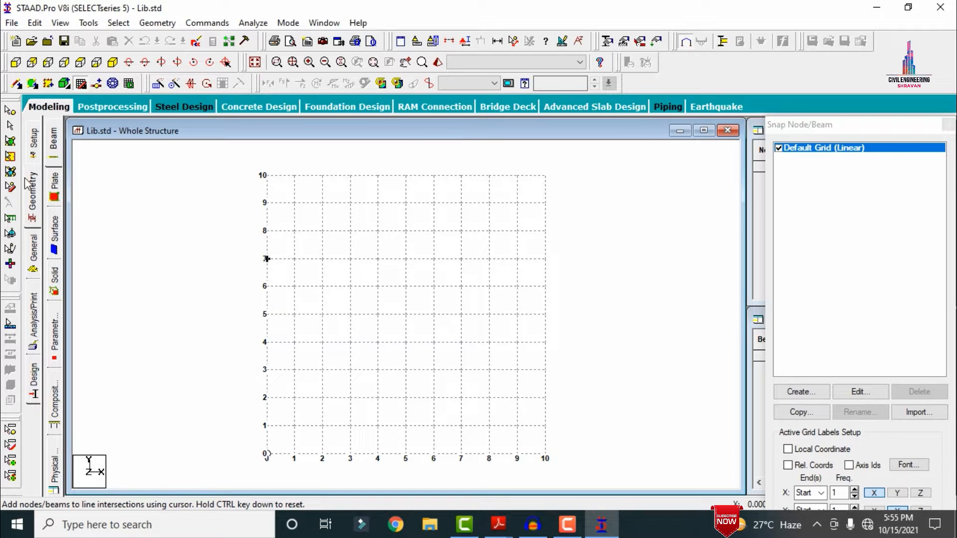
click(157, 23)
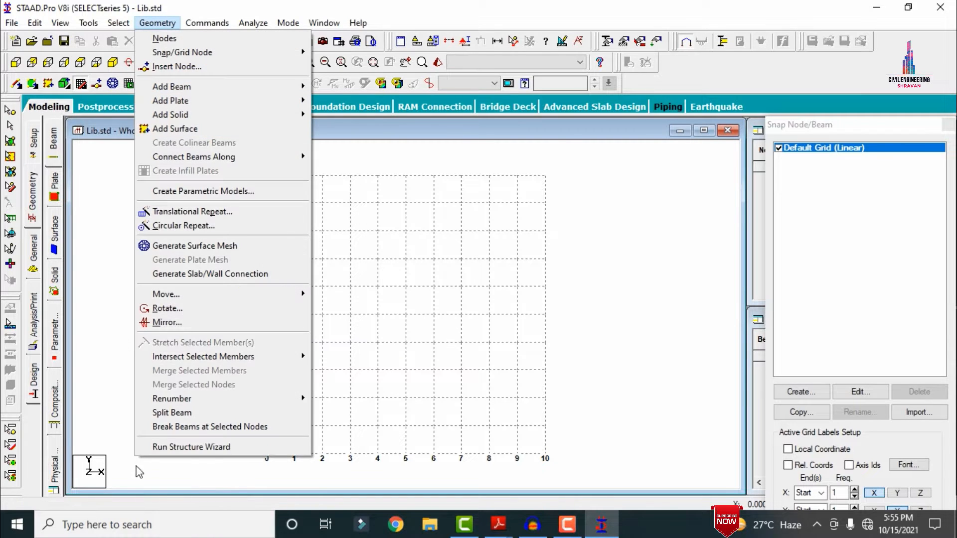
click(167, 447)
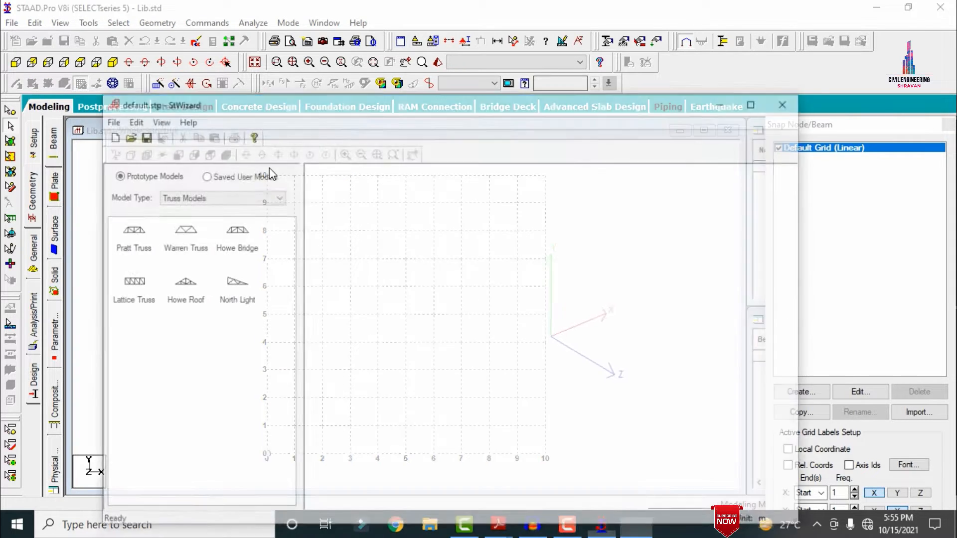
click(224, 199)
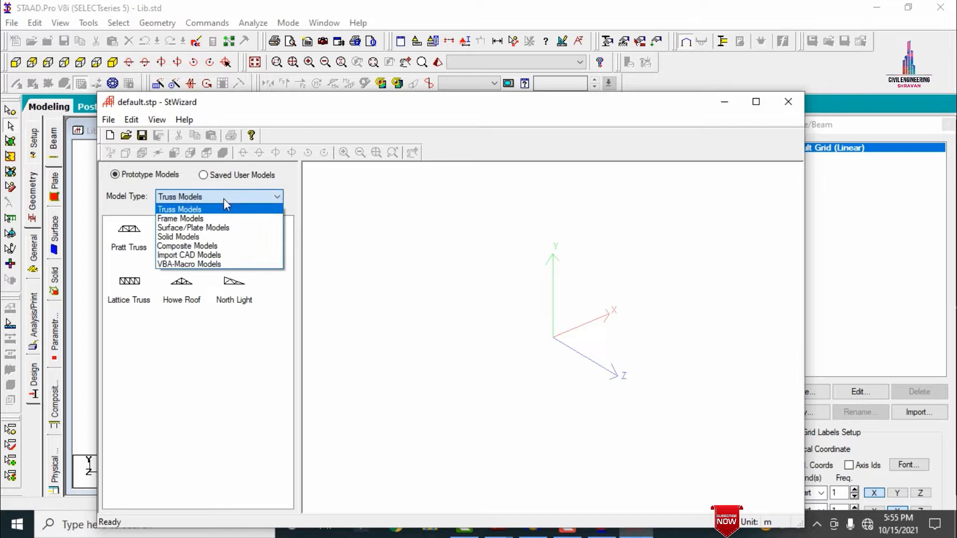
click(209, 220)
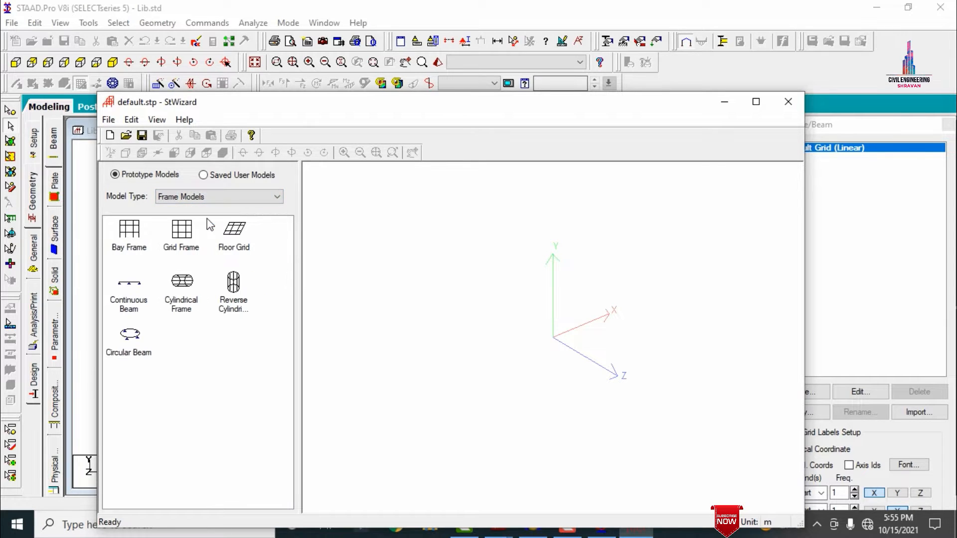
double_click(139, 238)
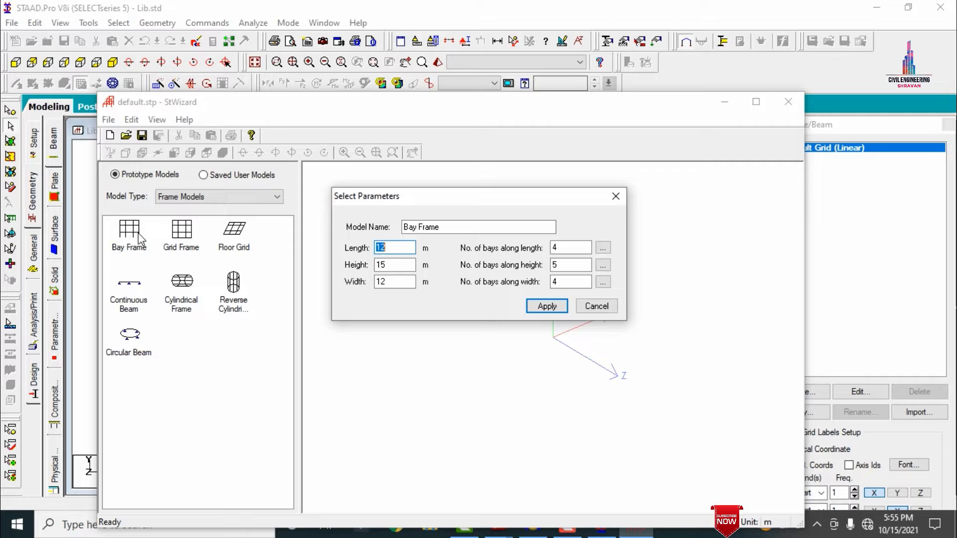
Step: Set the bay frame's length to 22.403 m, height to 27 m and width to 11.963 m
text(22.403)
key(Tab)
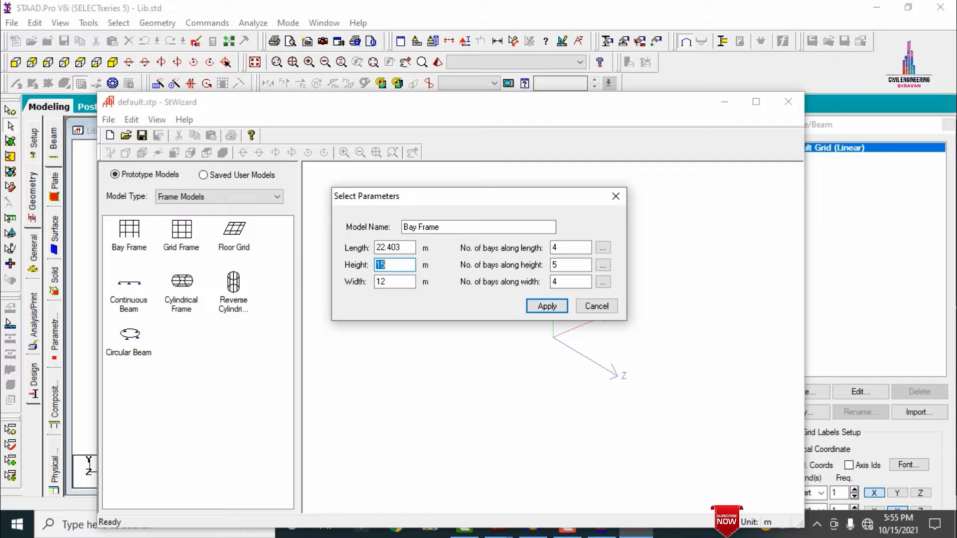
text(27)
key(Tab)
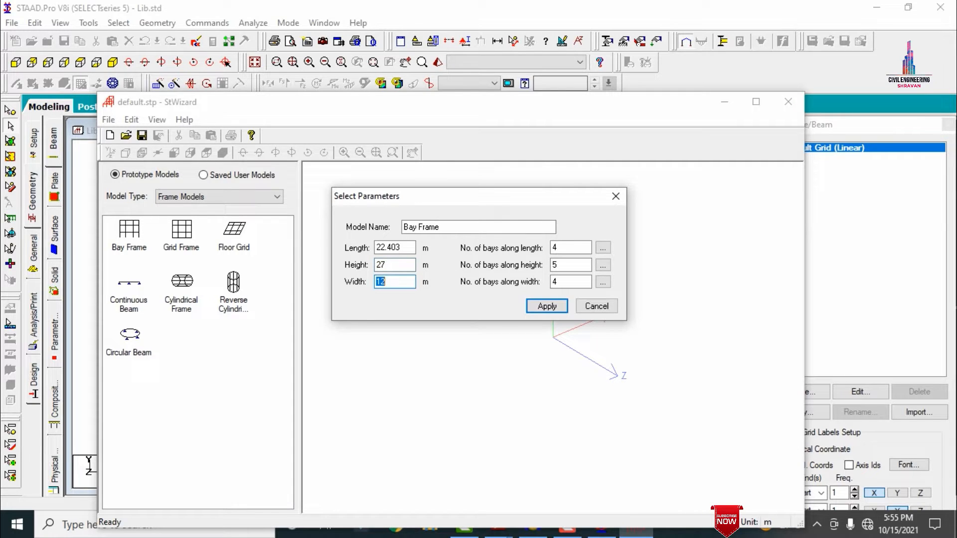
text(11.963)
key(Tab)
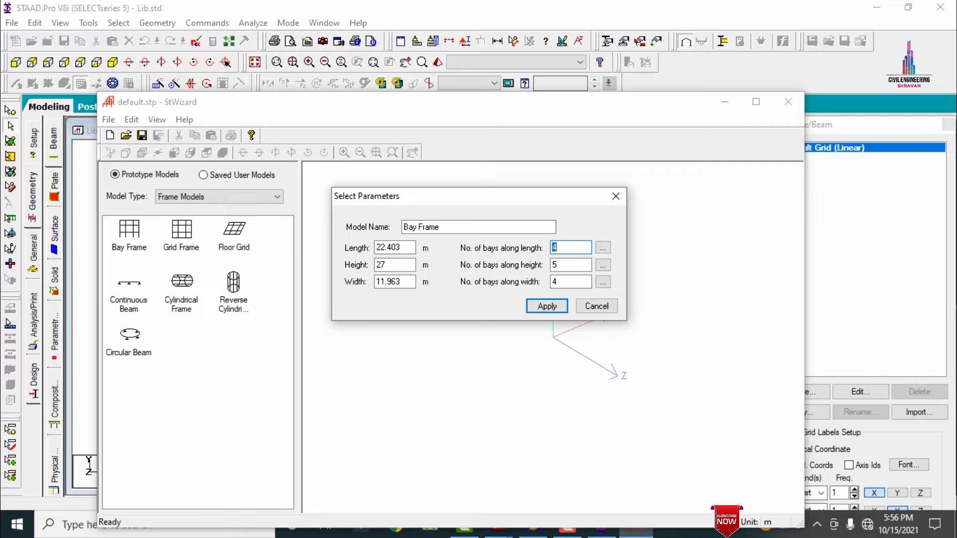
Step: Set the number of bays to 5 along the length, 9 along the height and 3 along the width
text(5)
key(Tab)
text(9)
key(Tab)
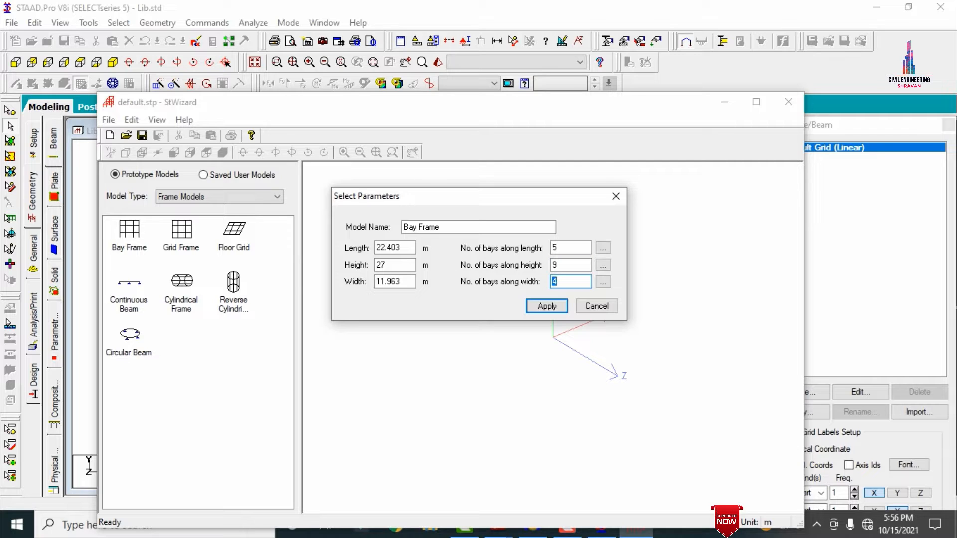
text(3)
Step: Set the five bay spacings along the length to 4.572, 4.572, 4.724, 4.572 and 3.962 m
click(604, 252)
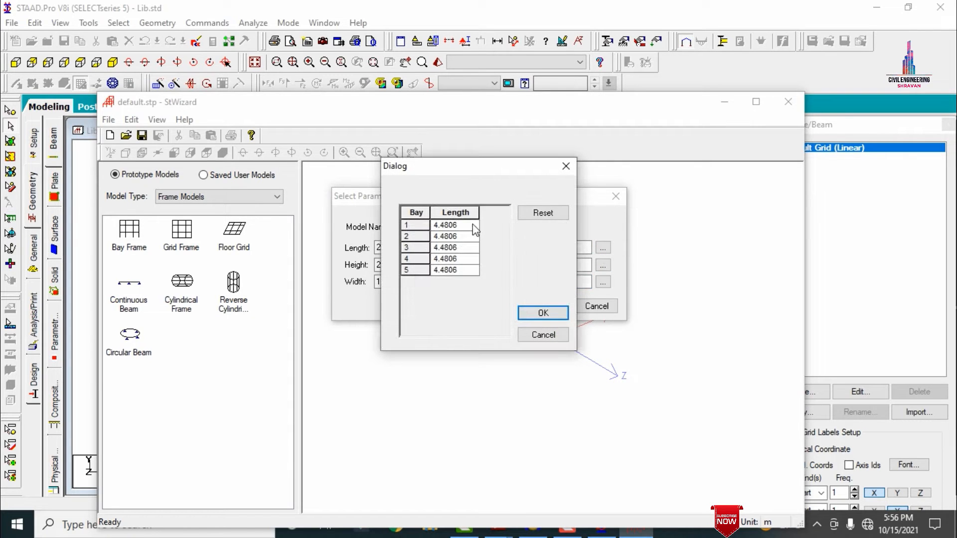
click(473, 227)
text(4.572)
click(463, 237)
click(464, 245)
text(4.724)
key(Return)
text(4)
key(Return)
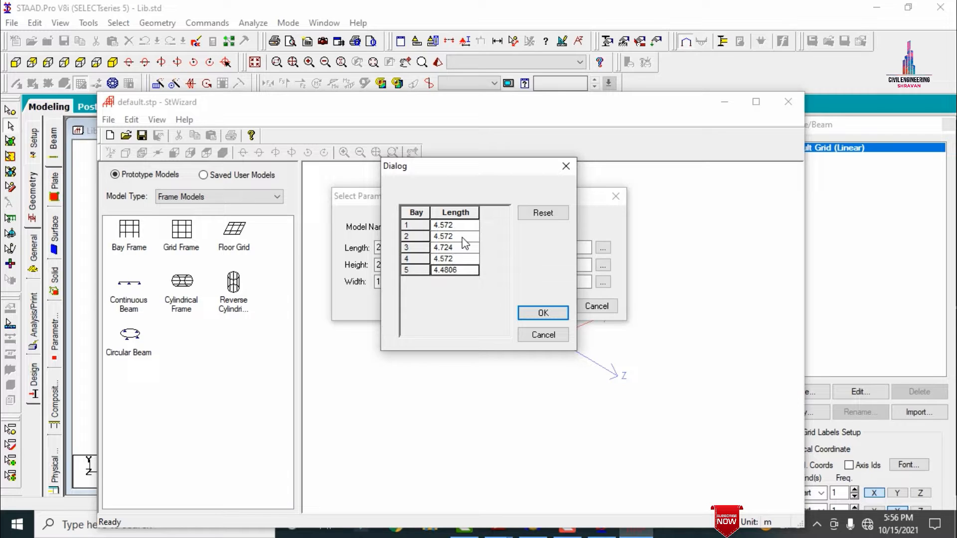
text(3.962)
click(543, 312)
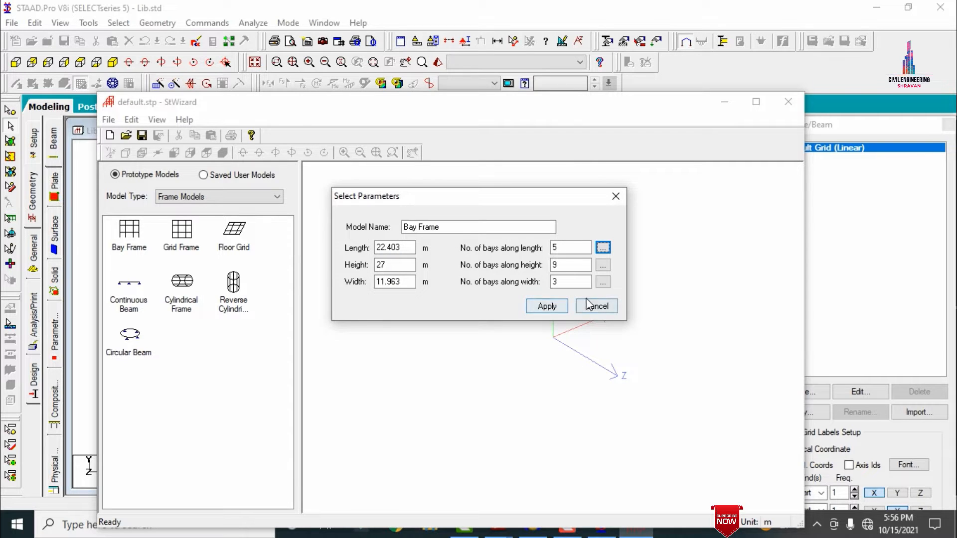
Step: Set the three bay spacings along the width to 5.105, 2.210 and 4.648 m
click(604, 282)
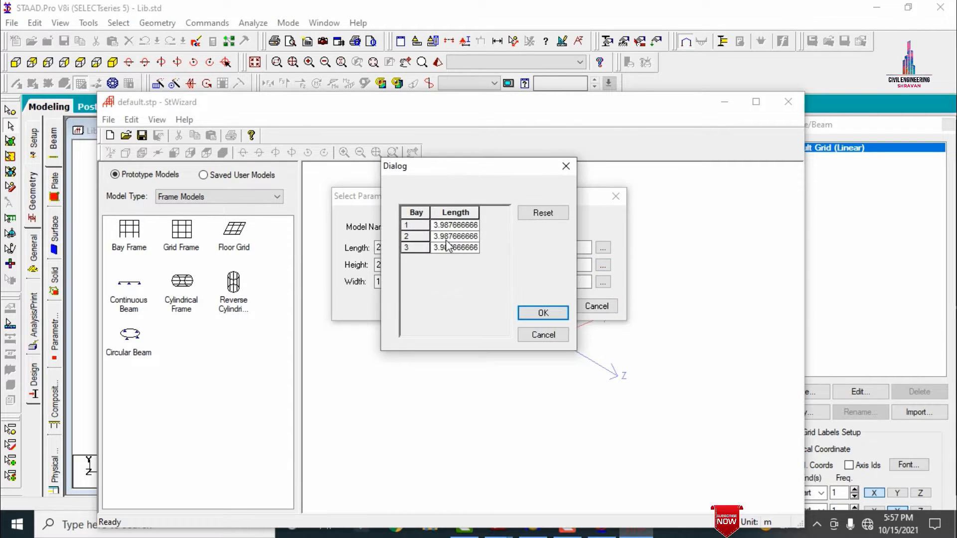
click(436, 225)
key(BackSpace)
key(Return)
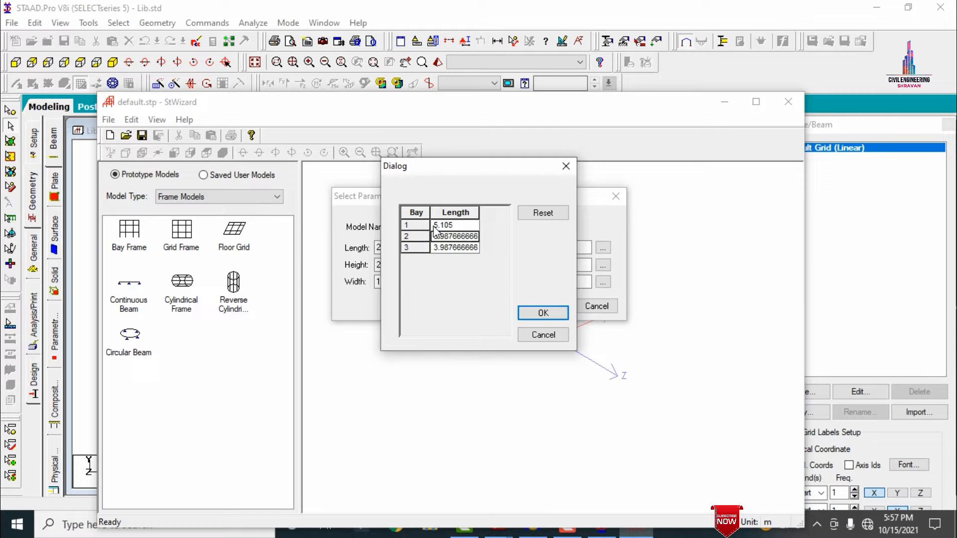
key(BackSpace)
text(6.210)
key(Return)
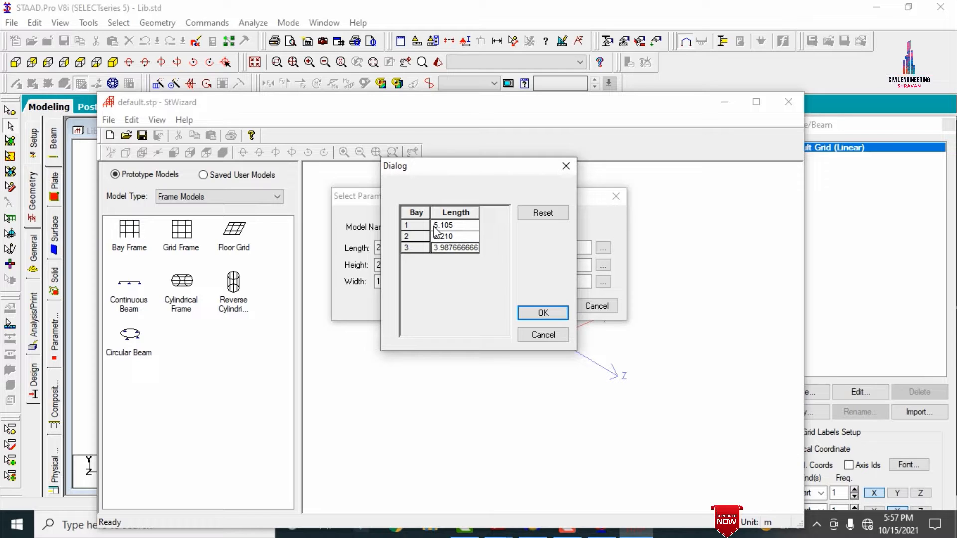
text(4.648)
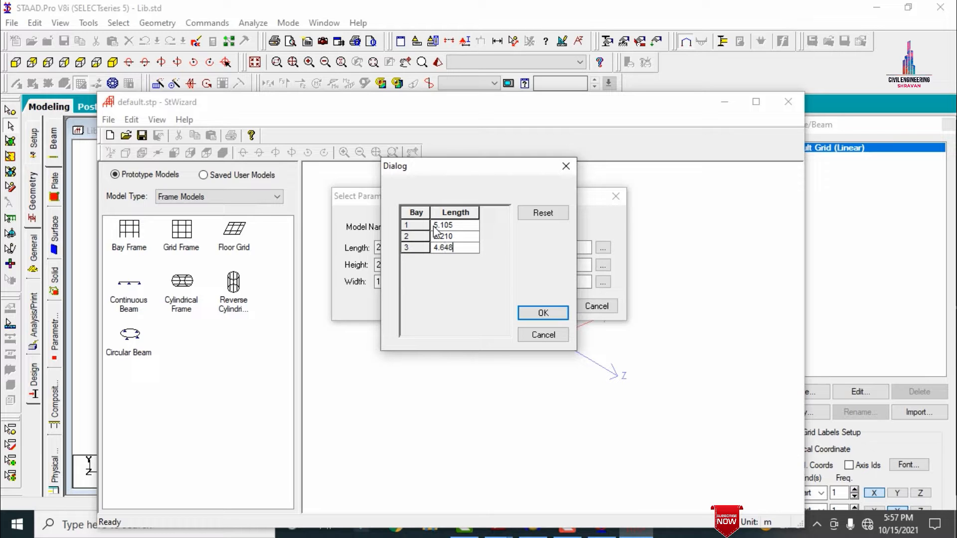
click(542, 313)
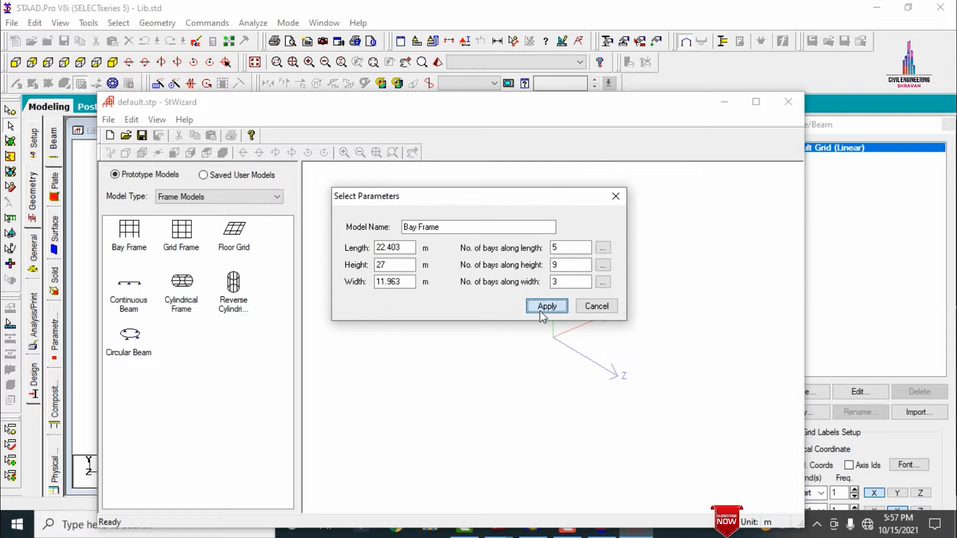
Step: Generate the bay frame and transfer it into the STAAD.Pro model at X, Y and Z offsets of 0 m
click(542, 309)
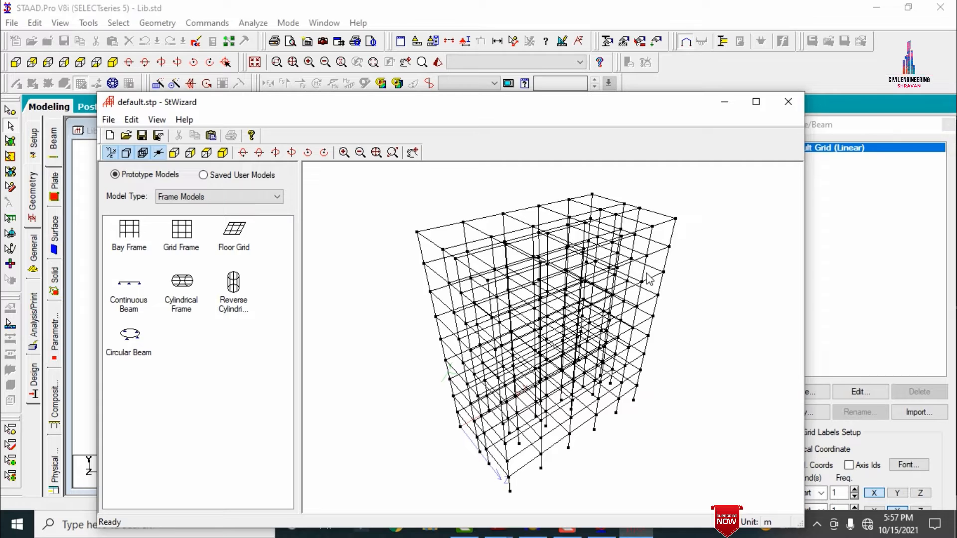
drag(650, 279, 617, 317)
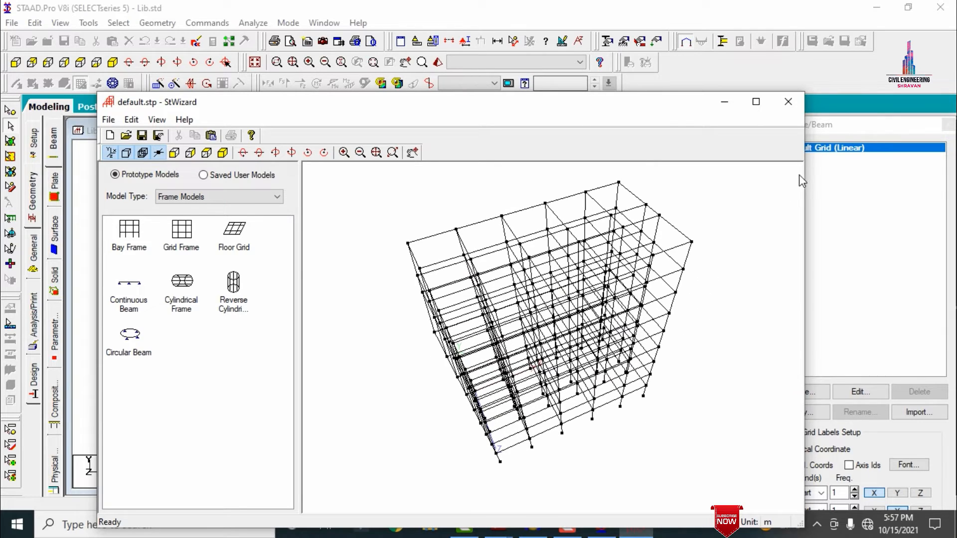
click(789, 102)
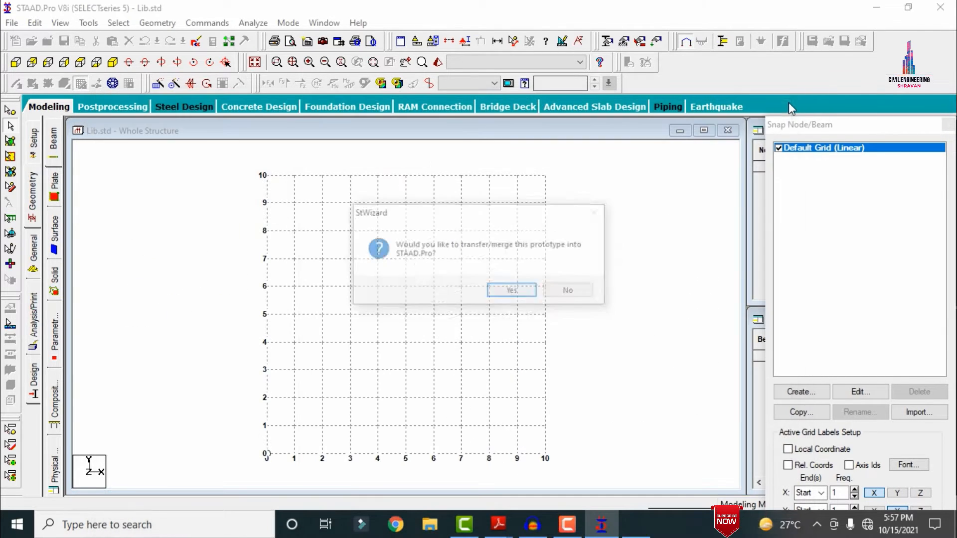
click(512, 292)
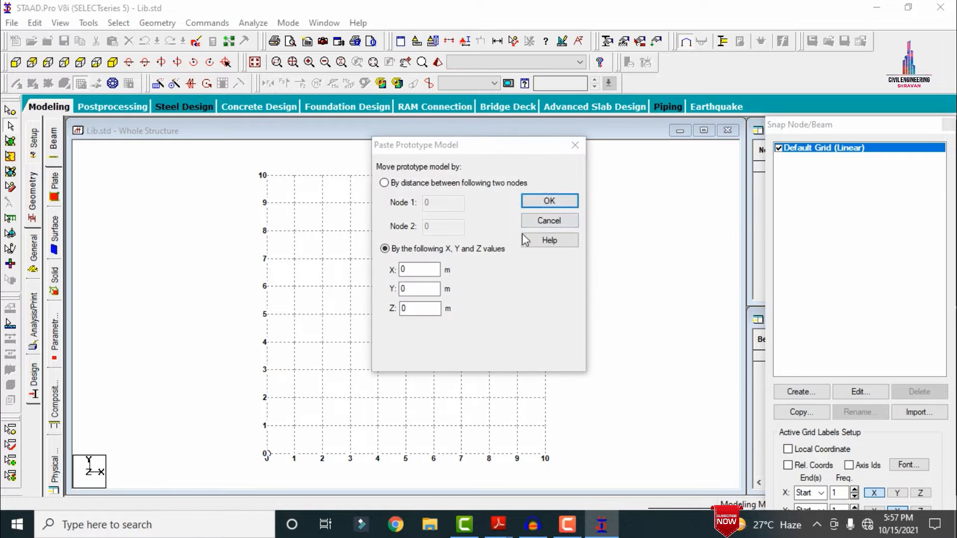
click(547, 198)
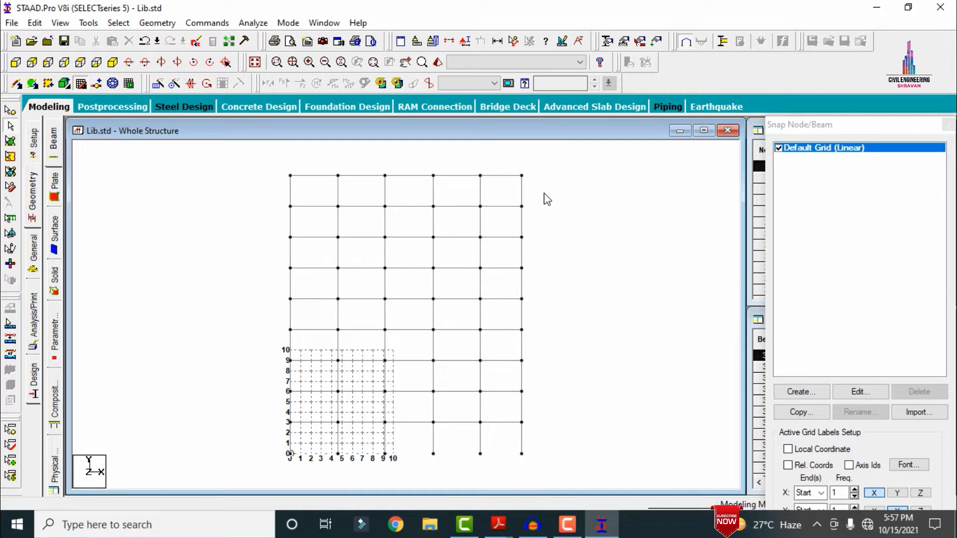
Step: Hide the snap grid and isolate the floor at the 6 m level with a Window / Rubber Band section cut
click(80, 84)
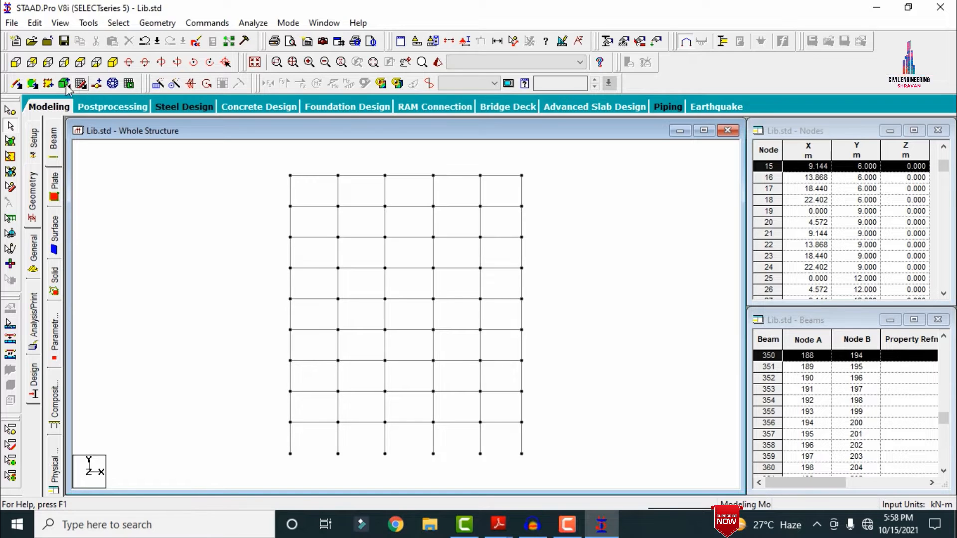
click(449, 42)
click(514, 183)
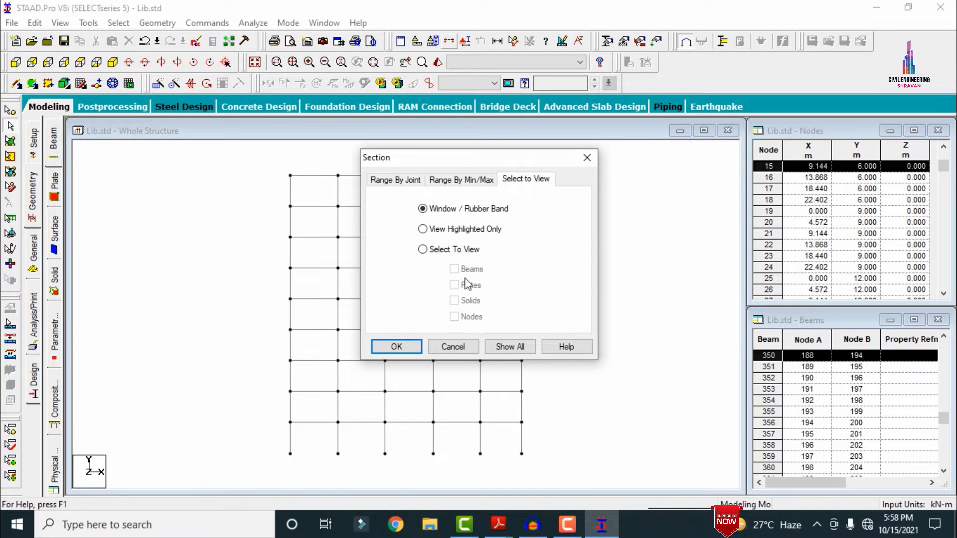
click(394, 350)
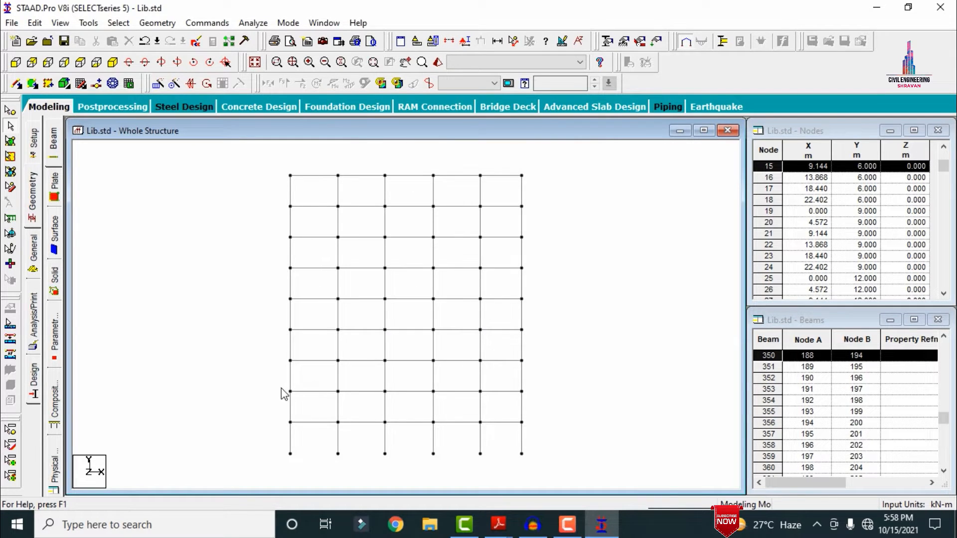
drag(281, 388, 594, 394)
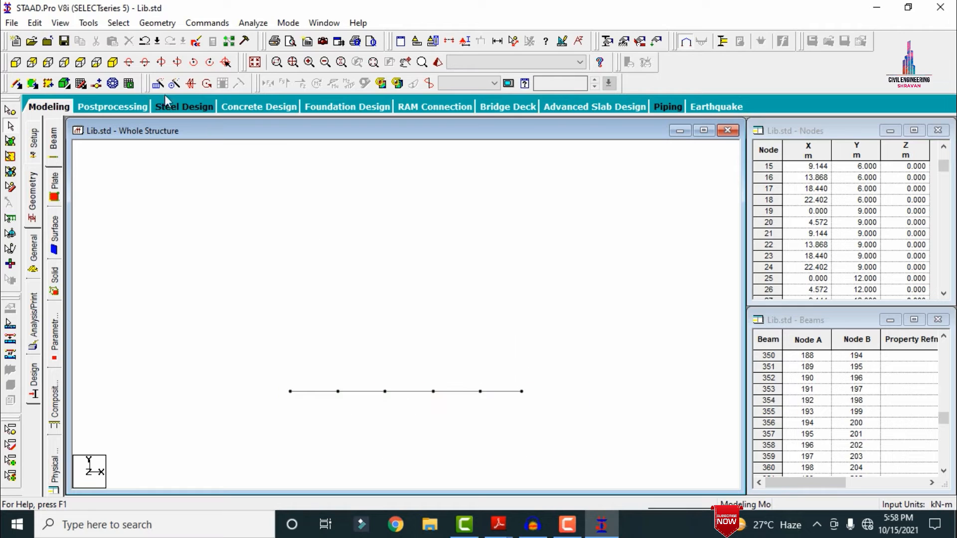
click(113, 63)
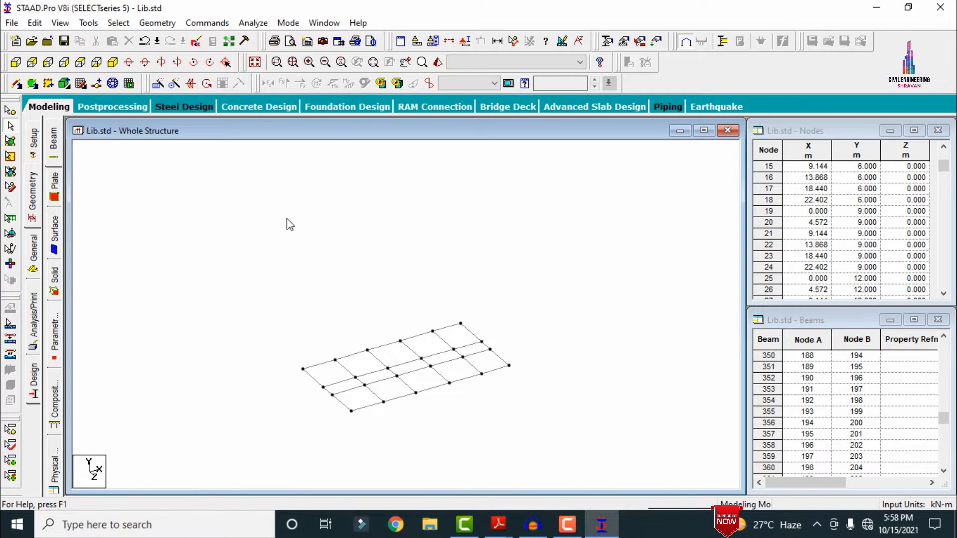
Step: Create four-noded plates in the first two bays along the back edge of the isolated 6 m floor
click(85, 85)
click(37, 86)
click(303, 369)
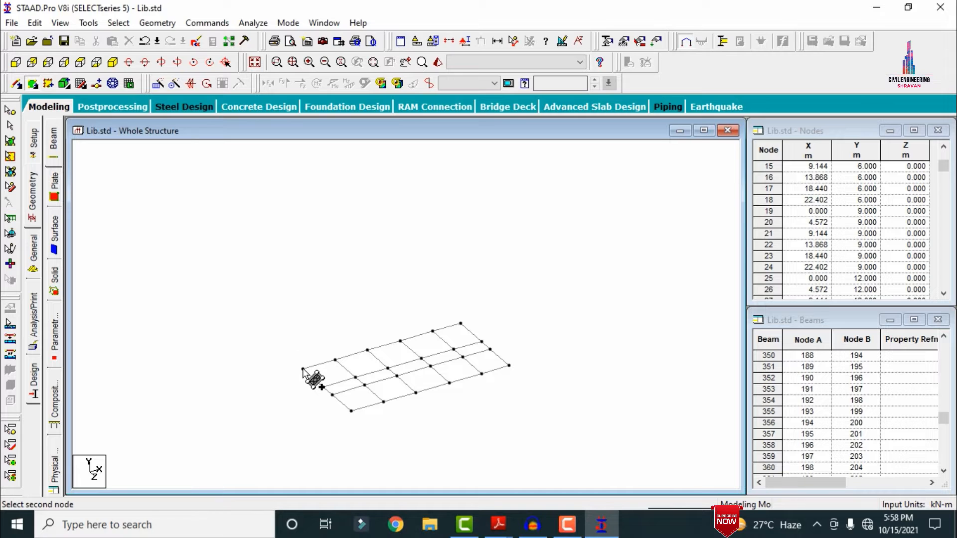
click(336, 360)
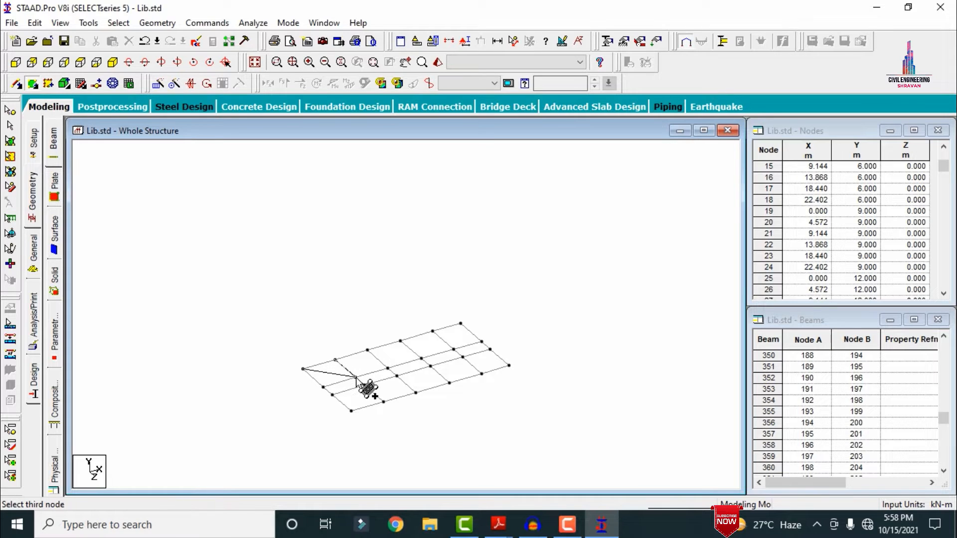
click(355, 378)
click(324, 387)
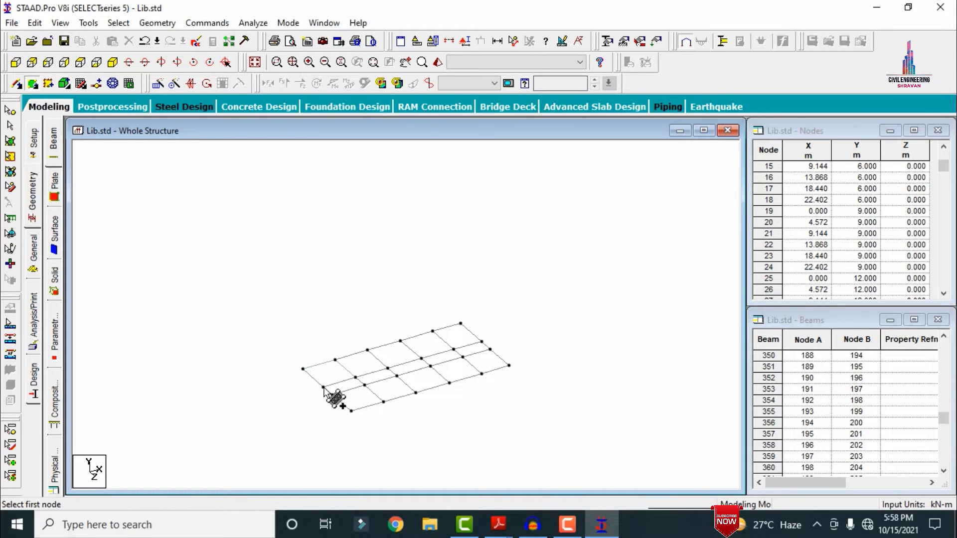
click(335, 360)
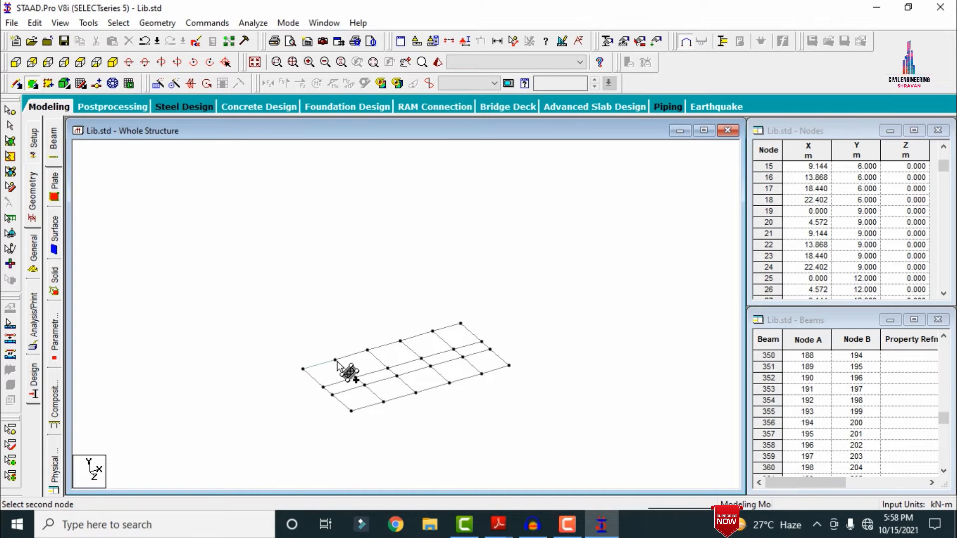
click(368, 349)
click(388, 368)
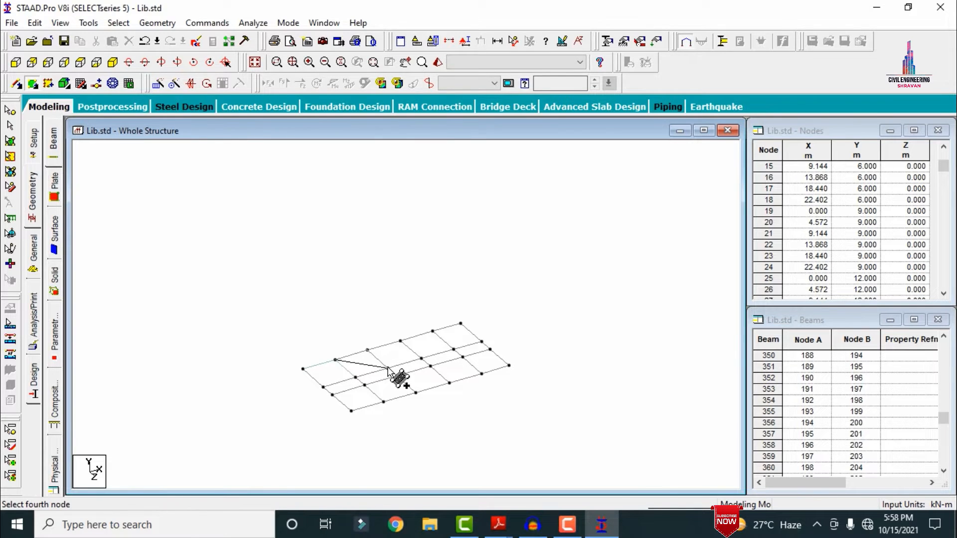
click(355, 378)
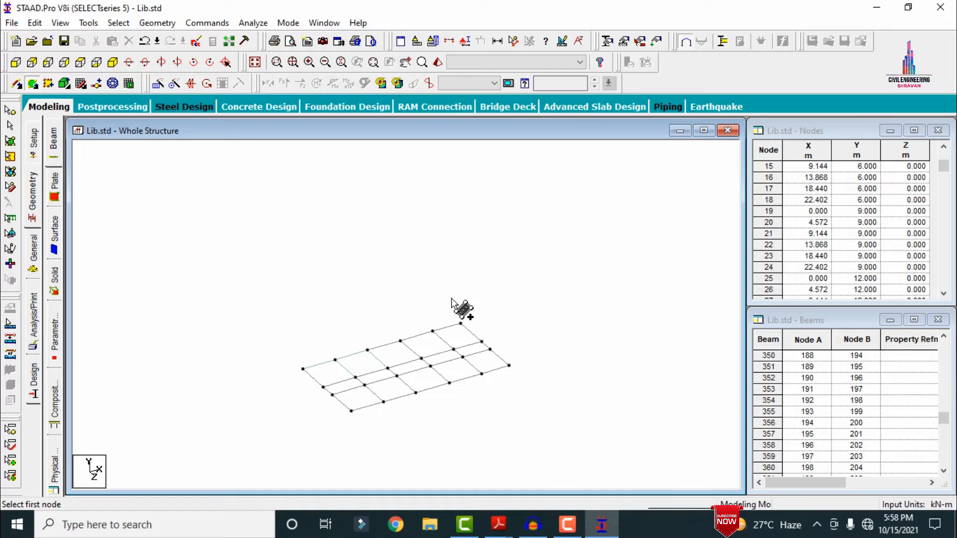
Step: Add four-noded plates to the remaining bays of the floor, leaving the third bay of the back row open
click(402, 341)
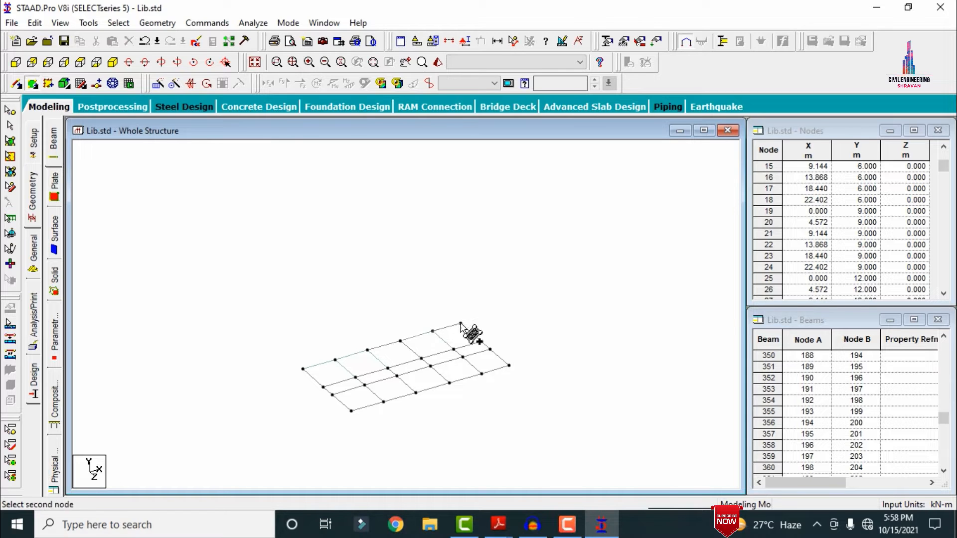
click(397, 375)
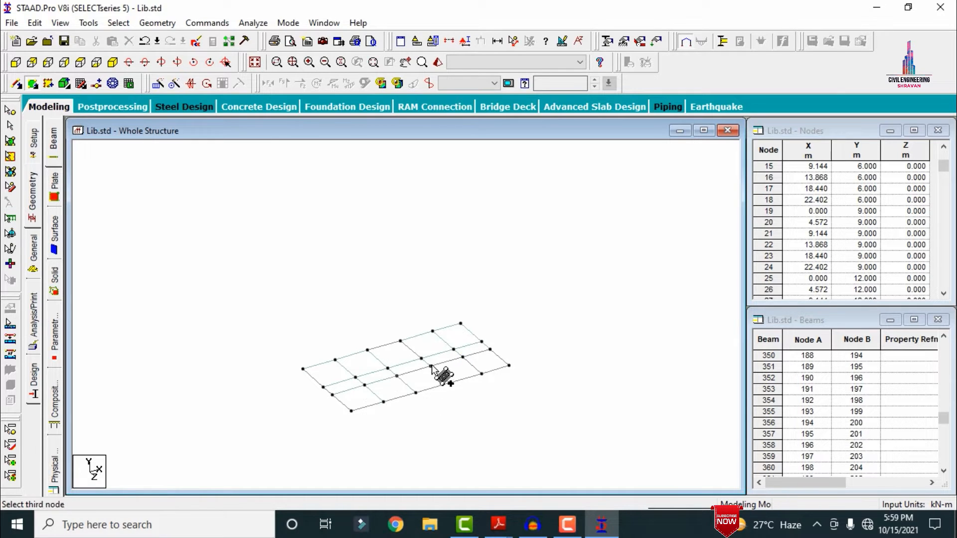
click(539, 293)
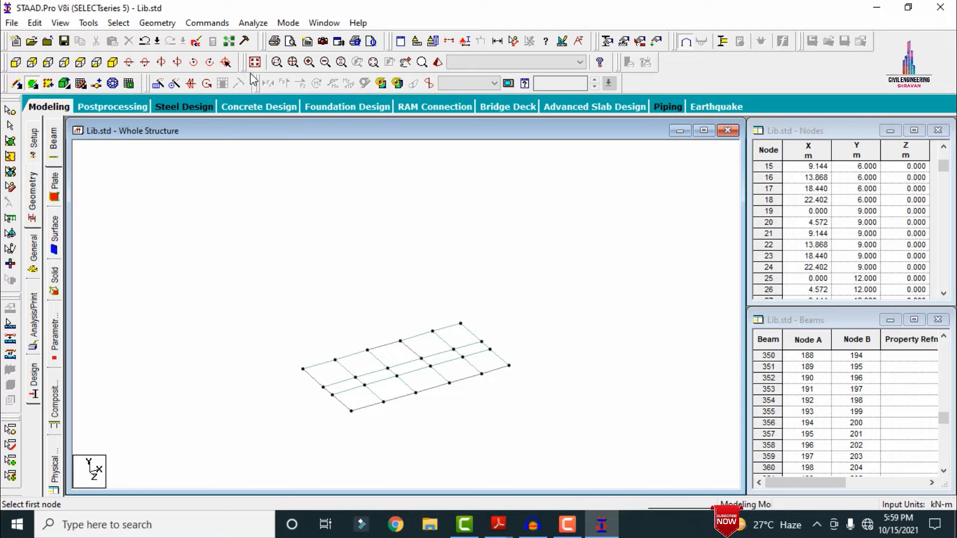
Step: Redisplay the whole structure and repeat all floor plates along global Y in 7 steps with 3 m spacing
click(255, 62)
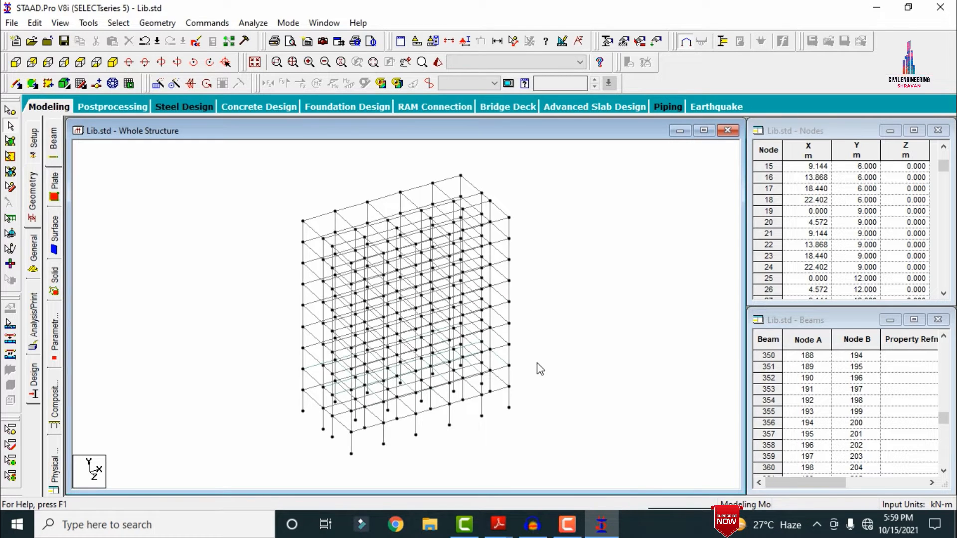
click(10, 141)
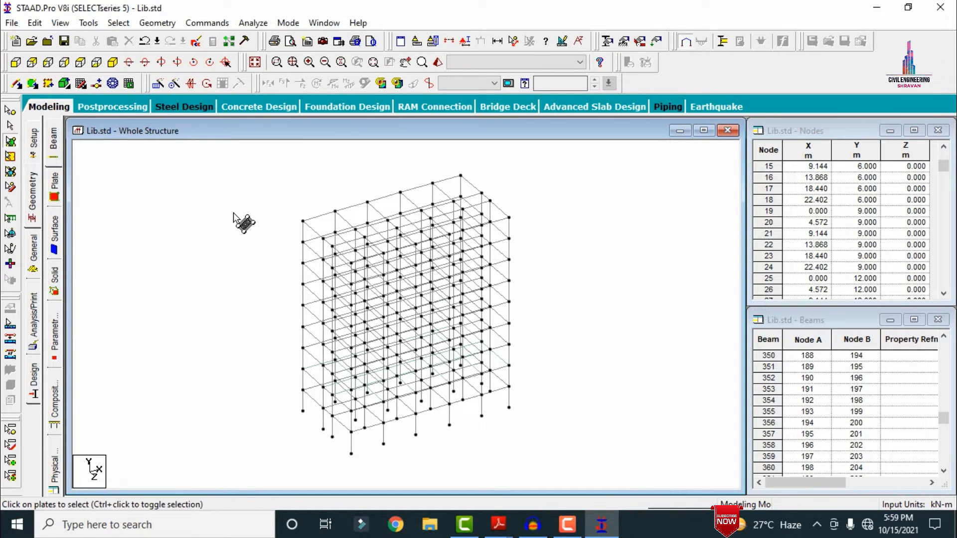
key(ctrl+a)
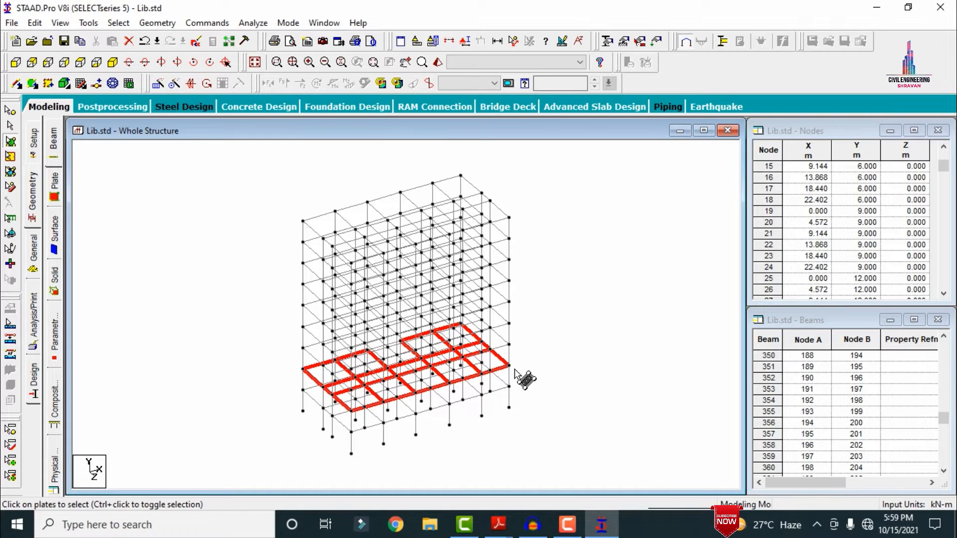
click(158, 84)
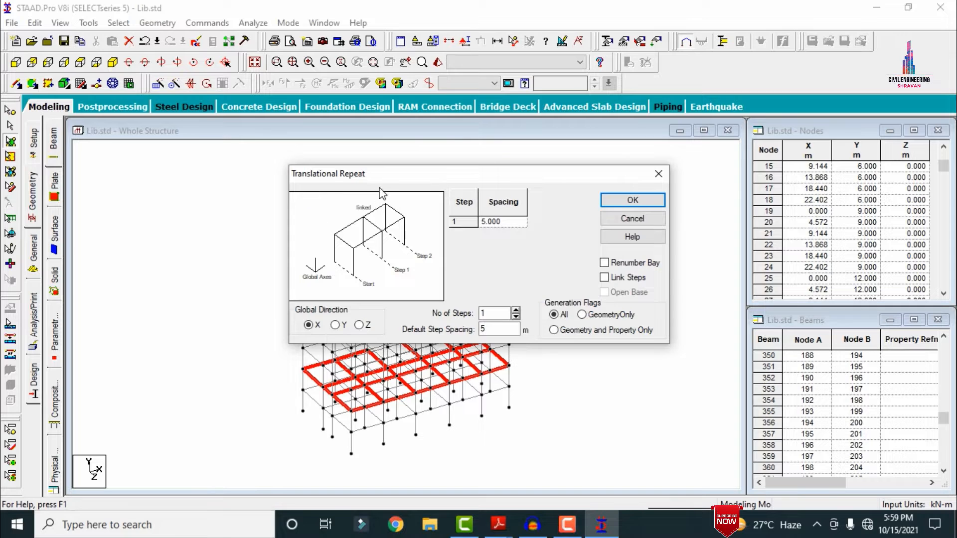
drag(379, 180, 585, 140)
click(335, 325)
key(Tab)
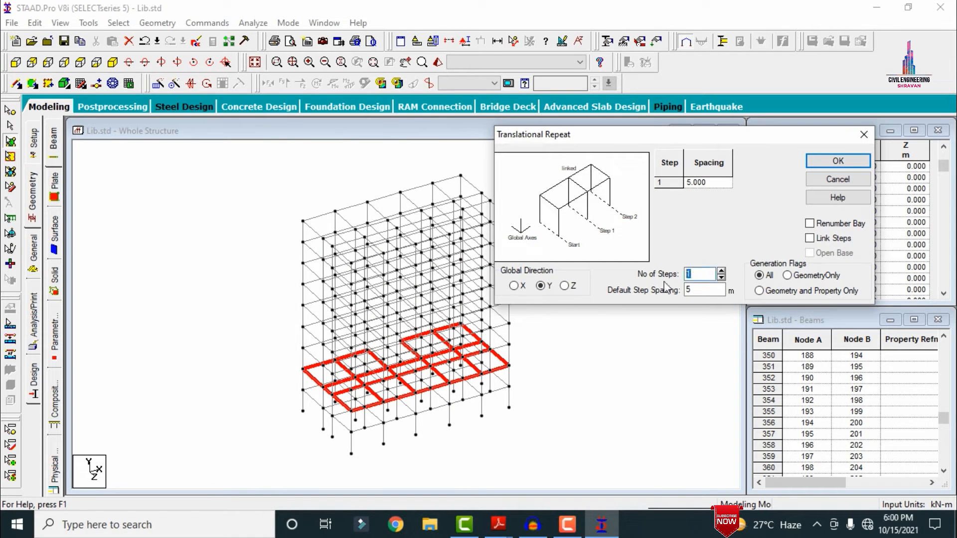
text(7)
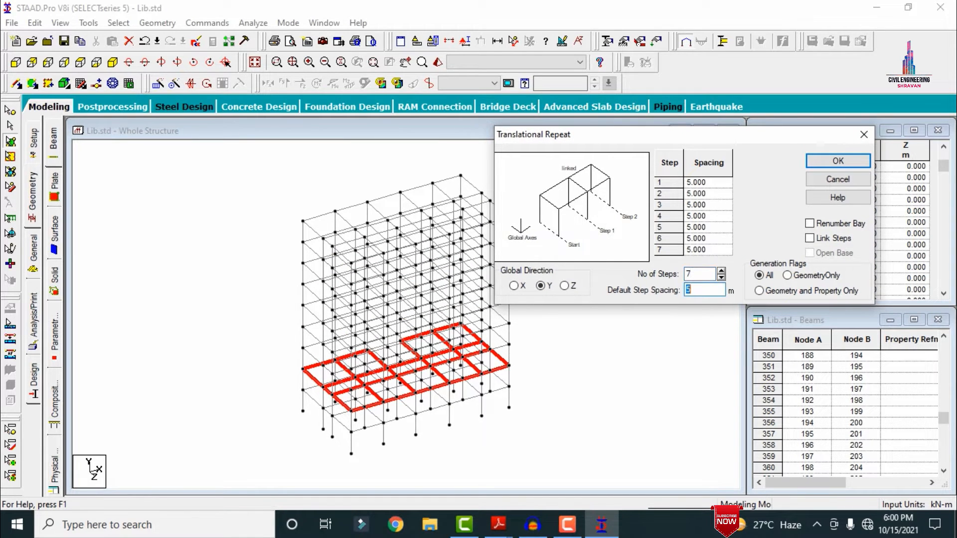
text(3)
click(838, 161)
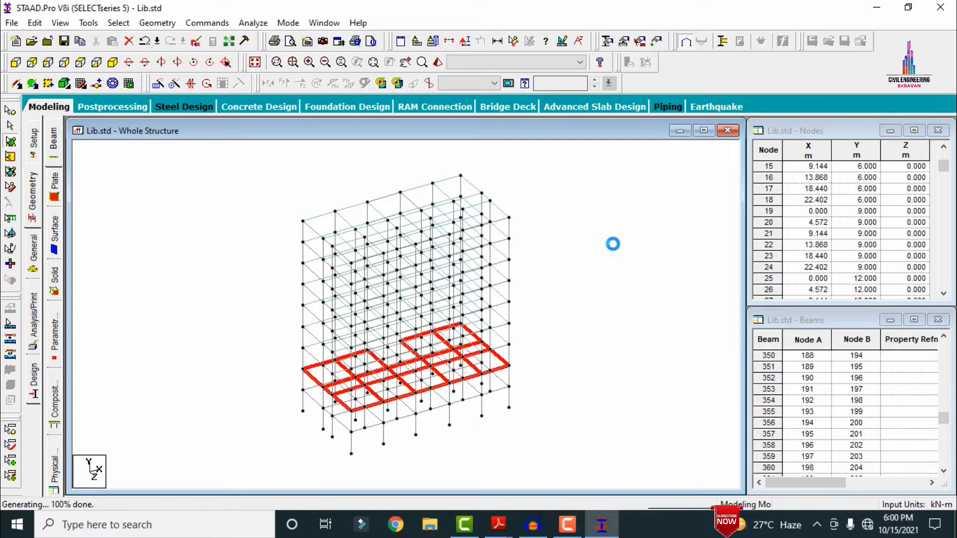
click(614, 245)
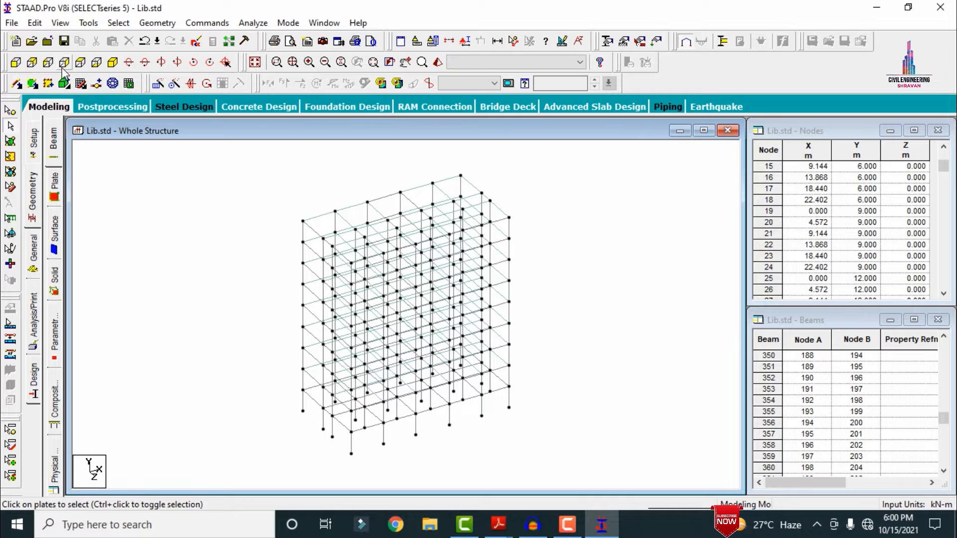
Step: Insert midpoint nodes in the back-edge and right-side beams of the open third back-row bay at every level
click(78, 64)
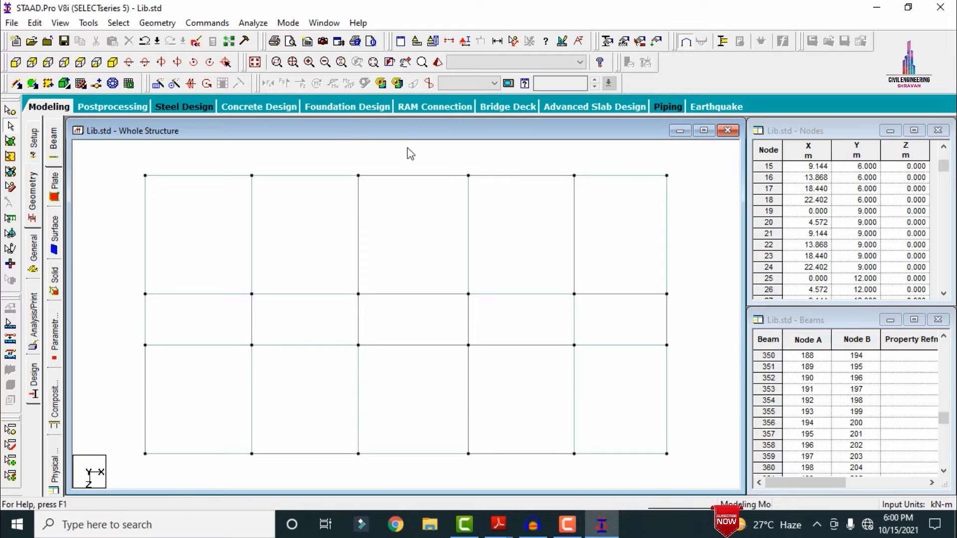
click(470, 227)
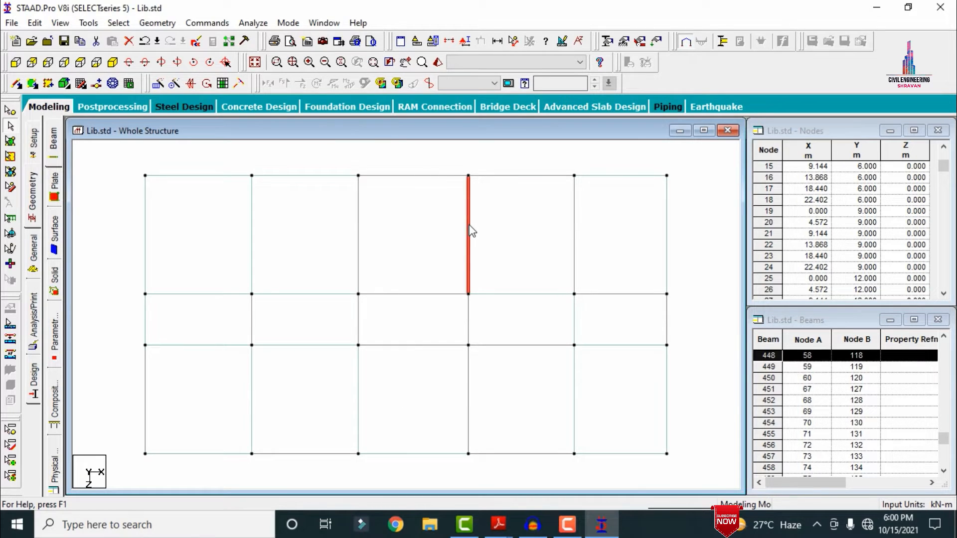
right_click(421, 184)
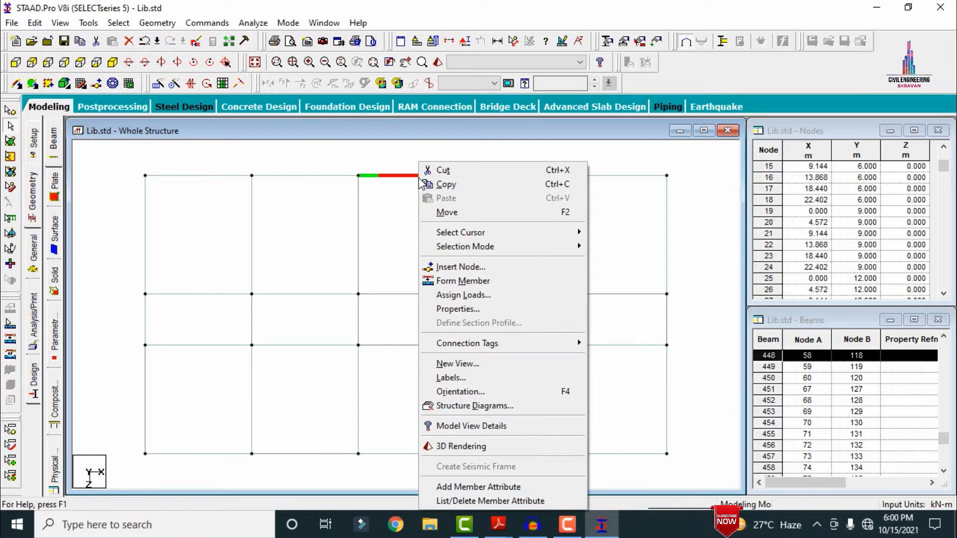
click(462, 268)
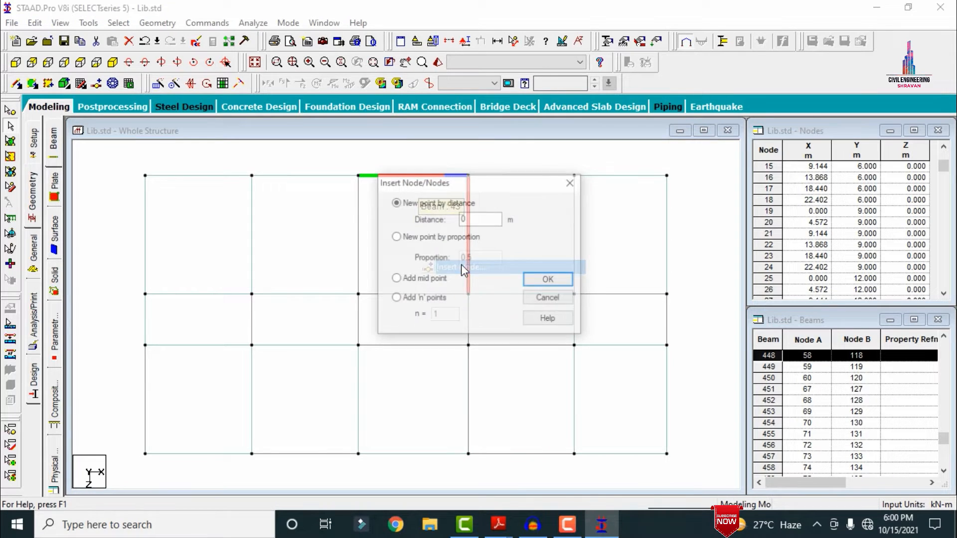
click(396, 280)
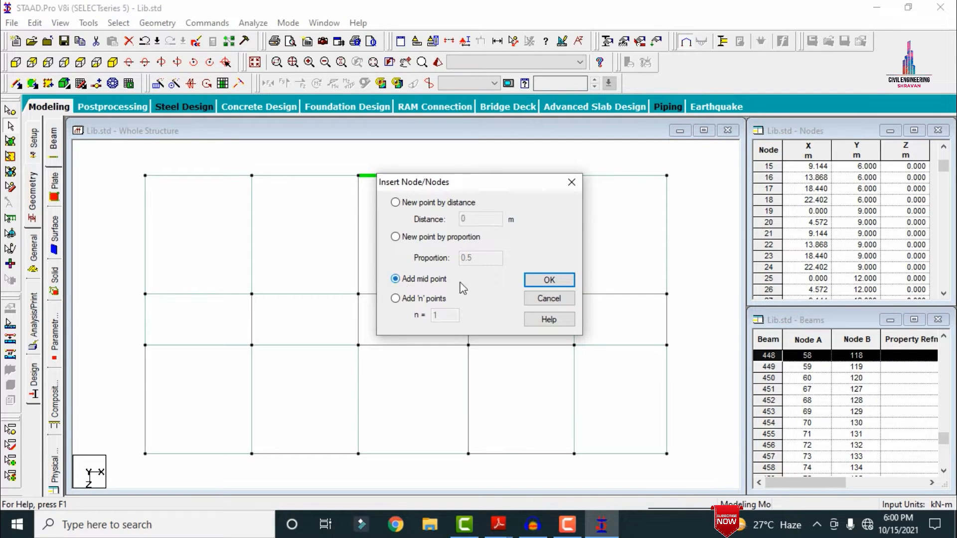
click(560, 285)
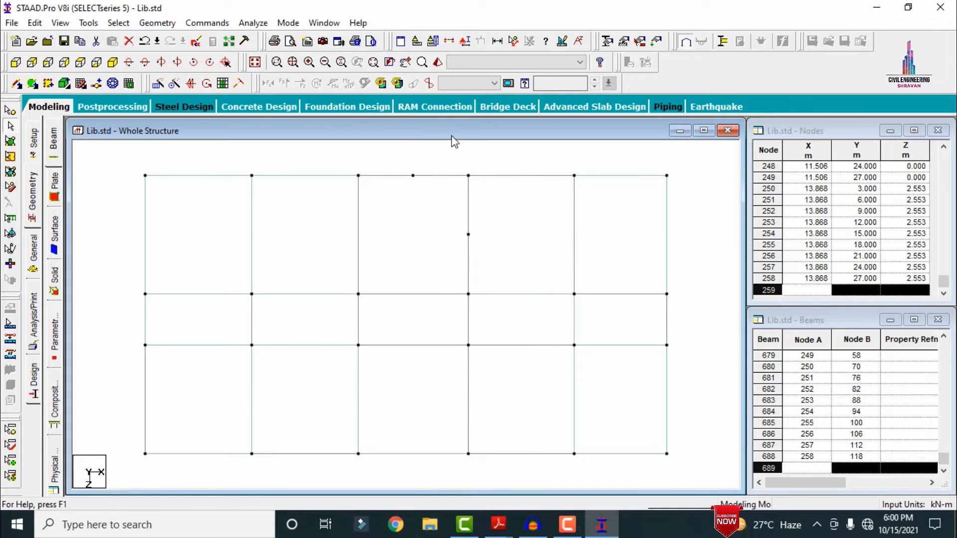
Step: Measure the node-to-node distances from the back-edge and side-beam midpoints to their shared corner at the roof
click(97, 62)
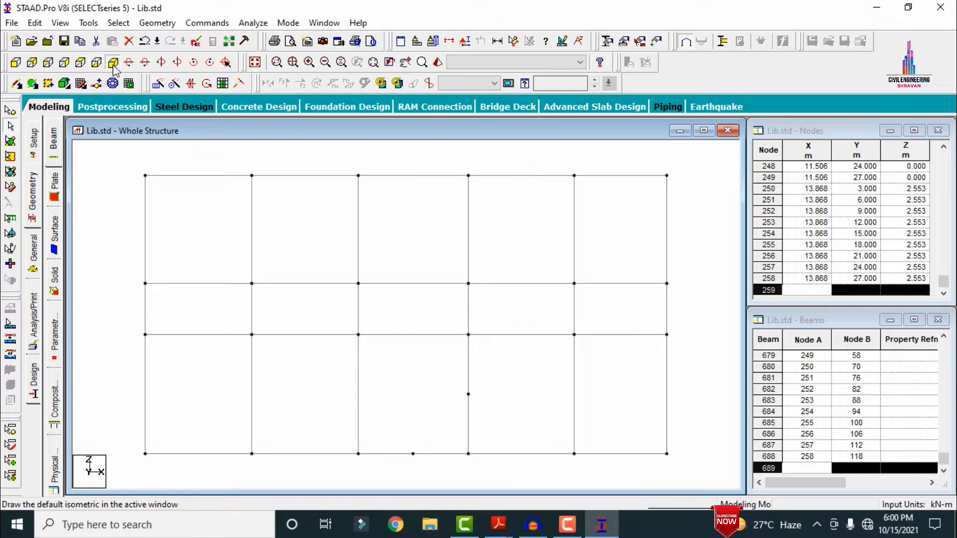
click(112, 63)
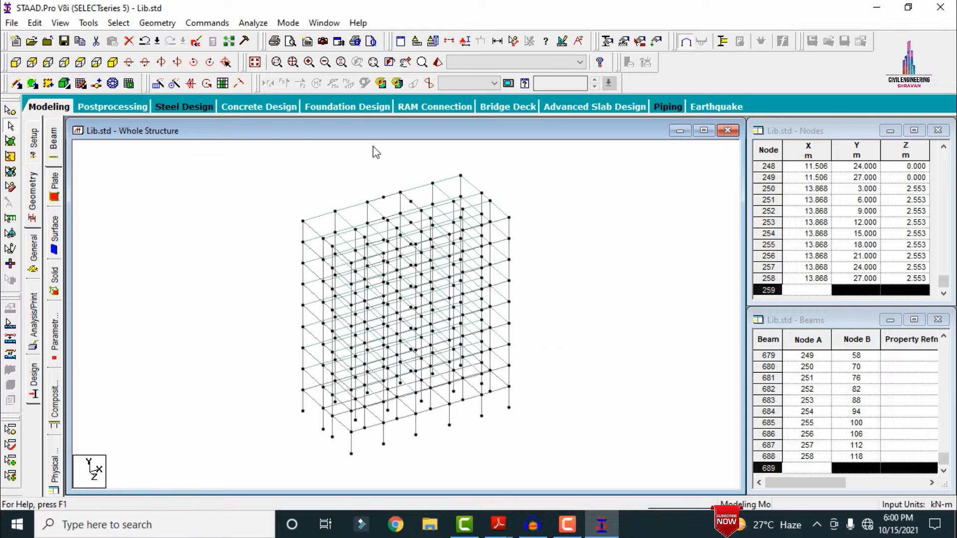
click(513, 41)
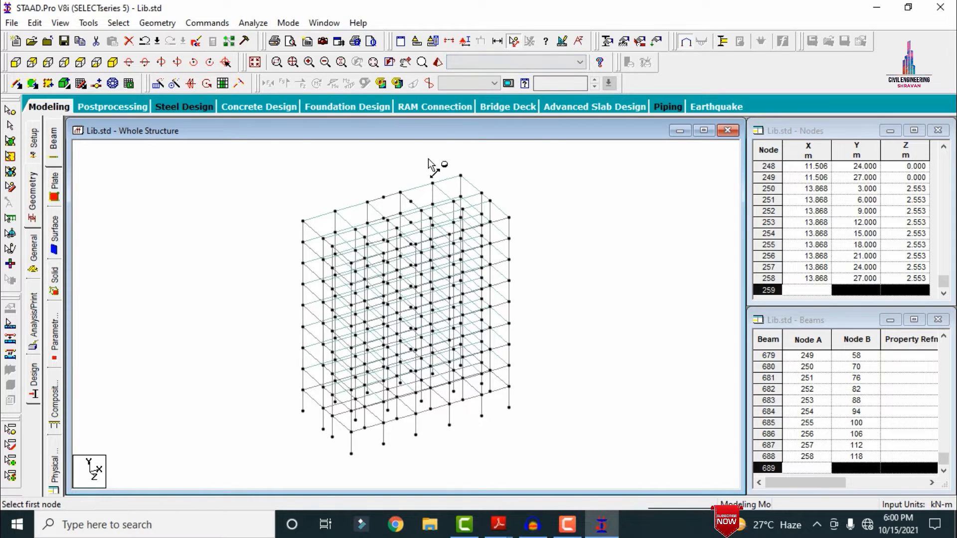
click(384, 198)
click(400, 192)
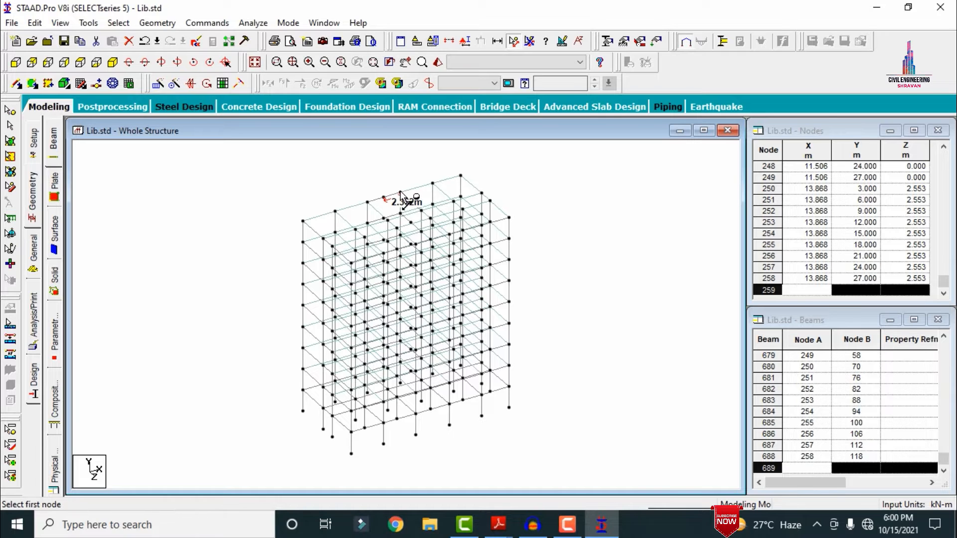
click(402, 194)
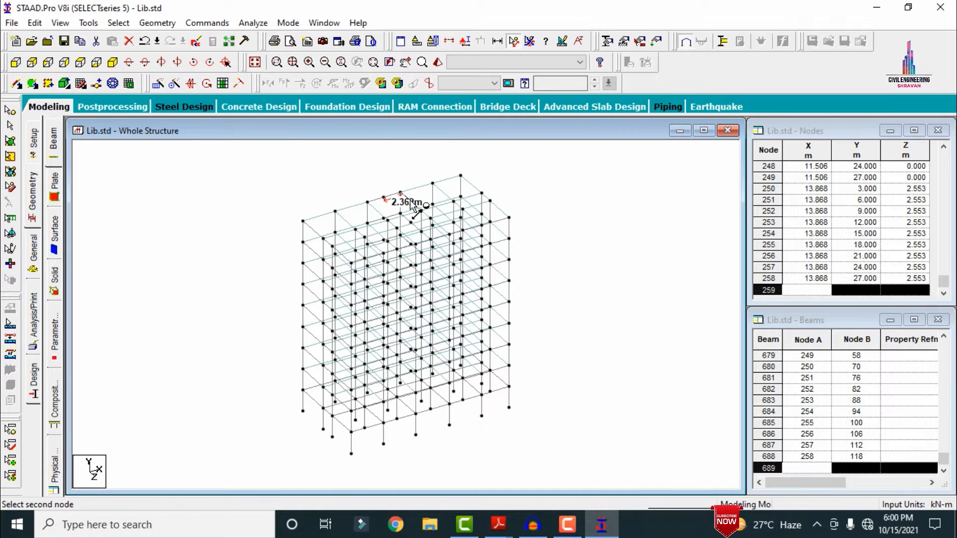
click(424, 207)
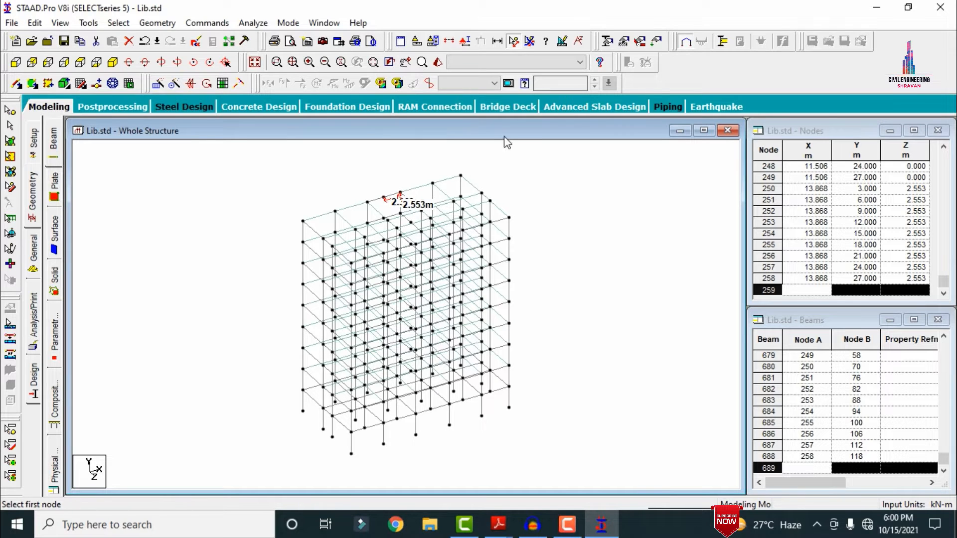
Step: Copy the side-beam midpoint nodes of all levels in plan view and paste them offset by -2.362 m in X
click(80, 62)
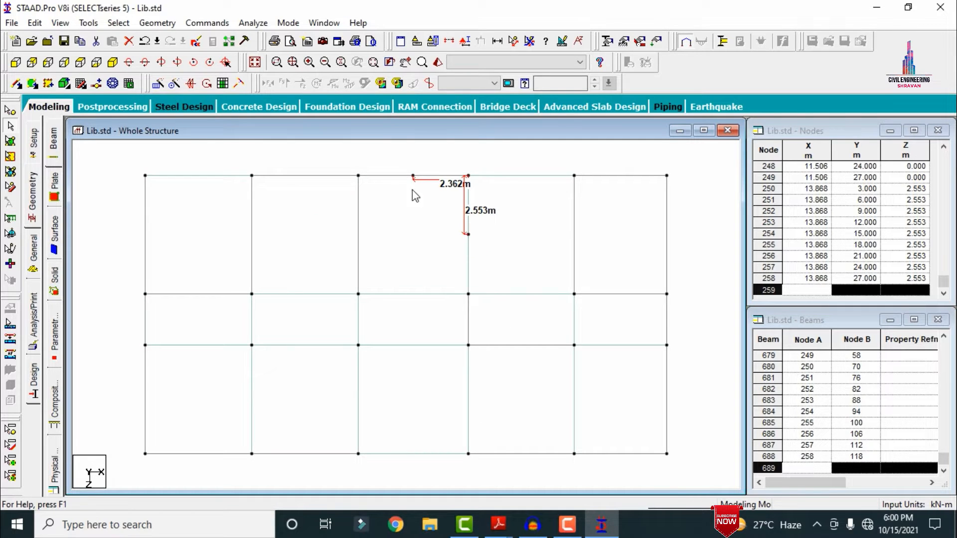
click(9, 114)
drag(450, 221, 495, 247)
right_click(496, 247)
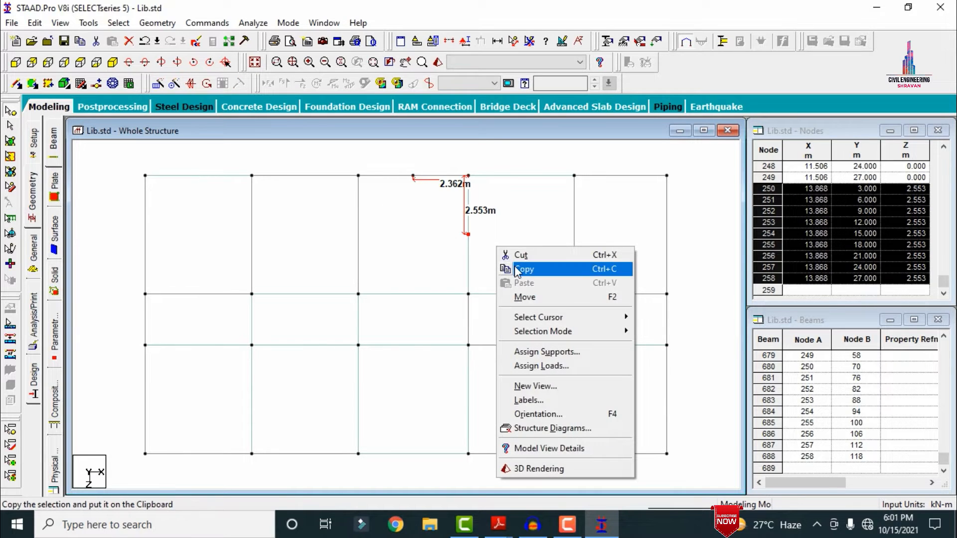
click(516, 268)
right_click(516, 268)
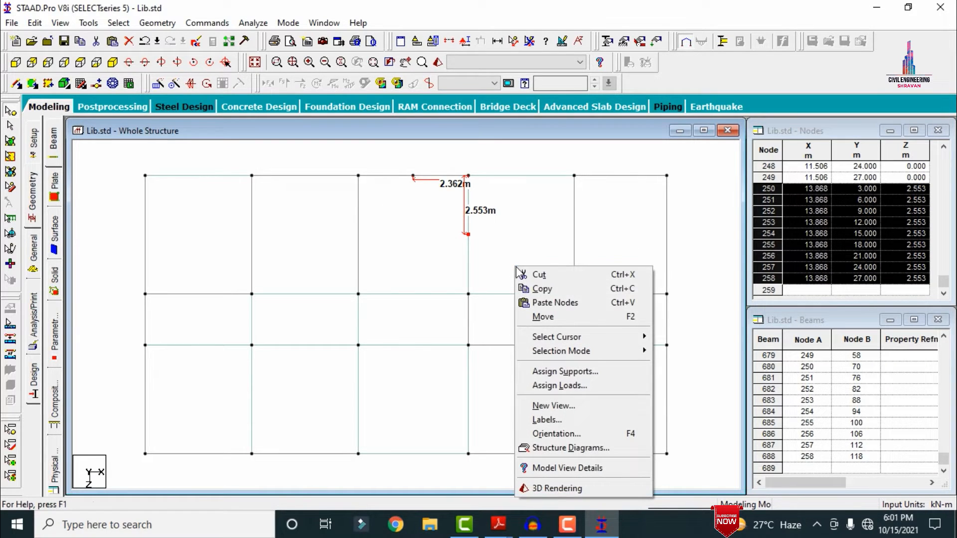
click(541, 303)
drag(443, 145, 677, 143)
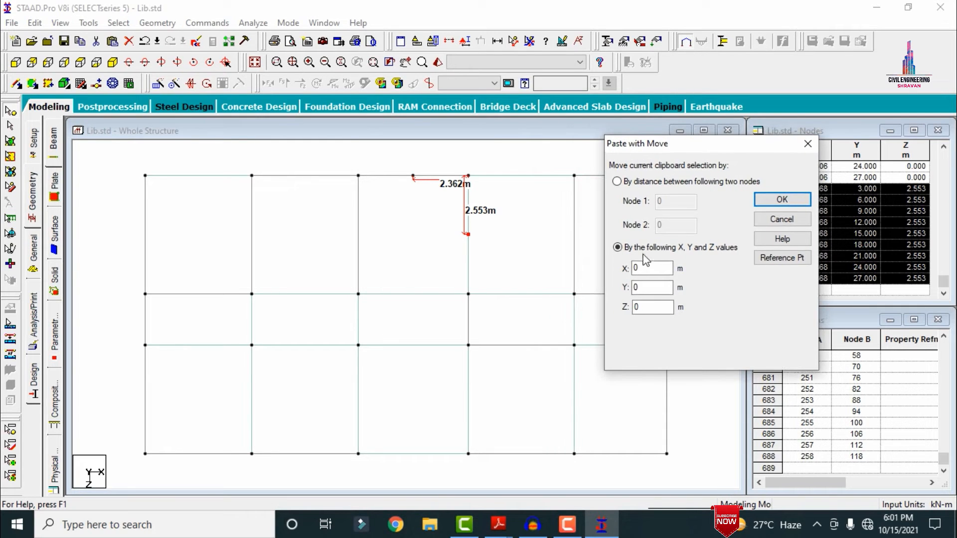
double_click(648, 268)
text(-2.362)
click(758, 204)
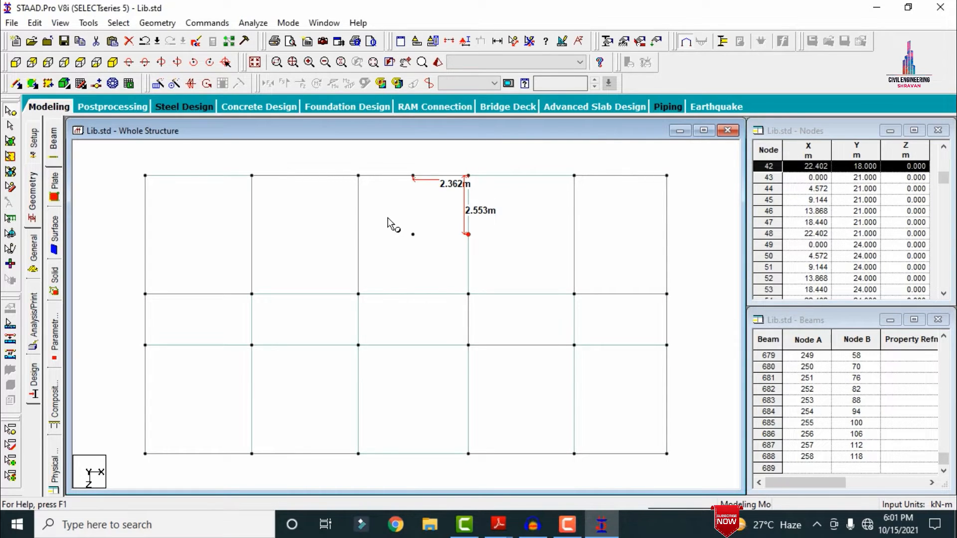
Step: Isolate the quarter-bay shaft around the midpoint and copied nodes with a Window / Rubber Band section cut
drag(387, 217, 482, 263)
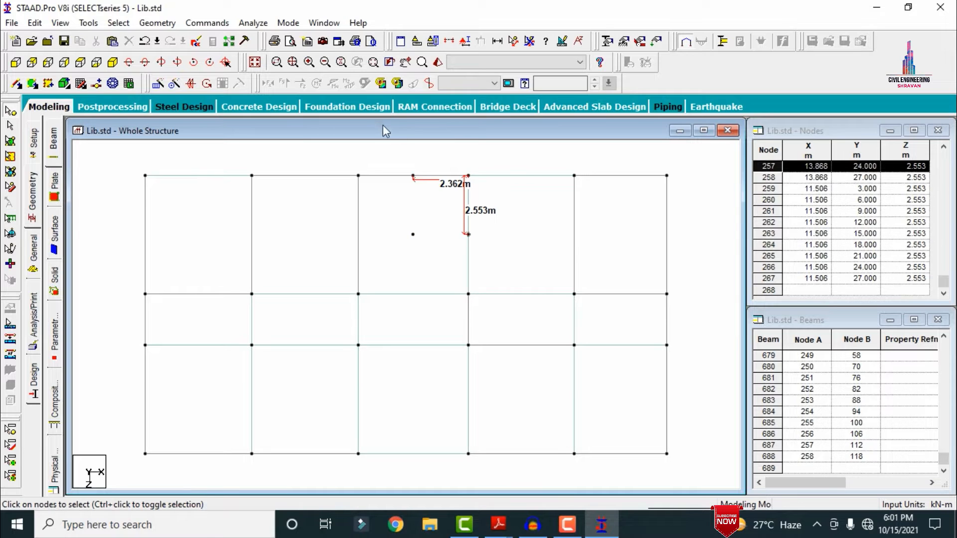
key(Escape)
click(449, 42)
click(534, 181)
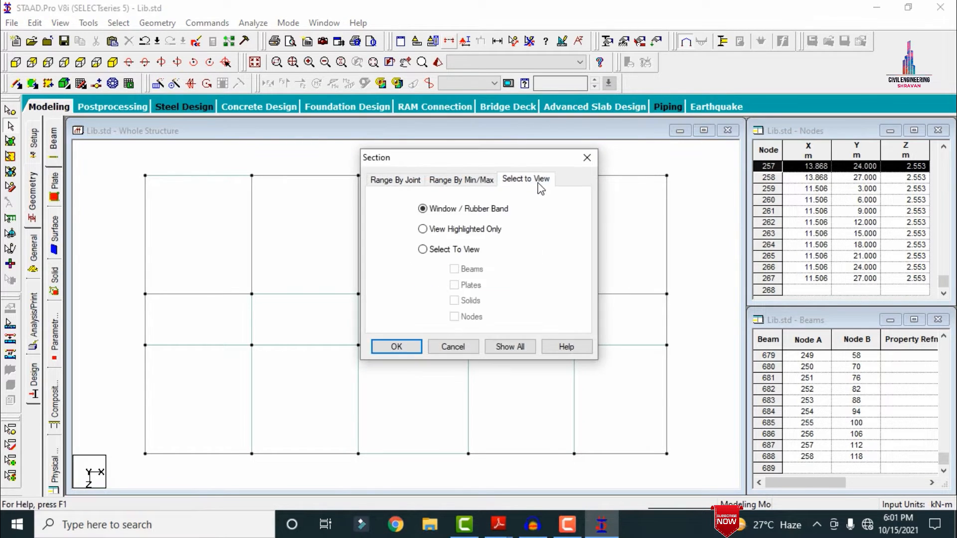
click(397, 346)
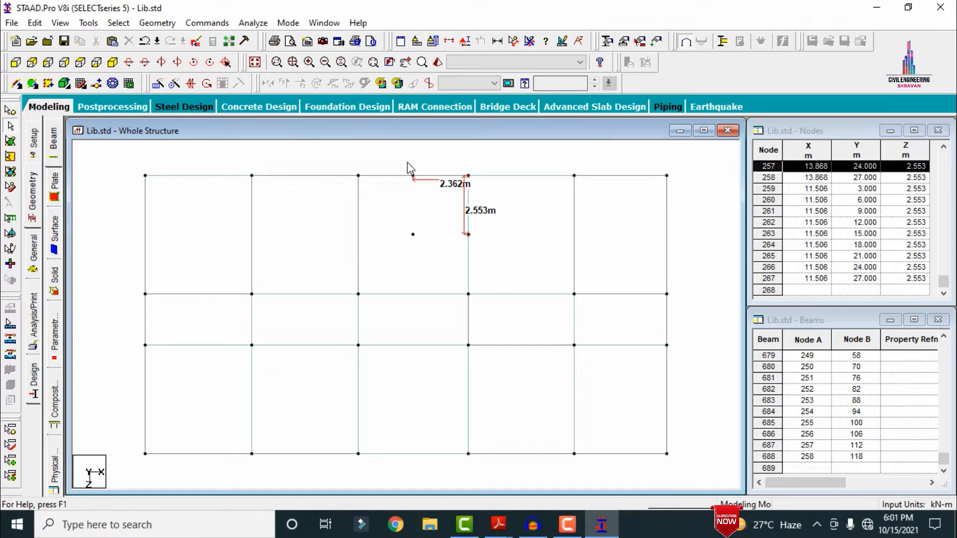
drag(403, 164, 475, 241)
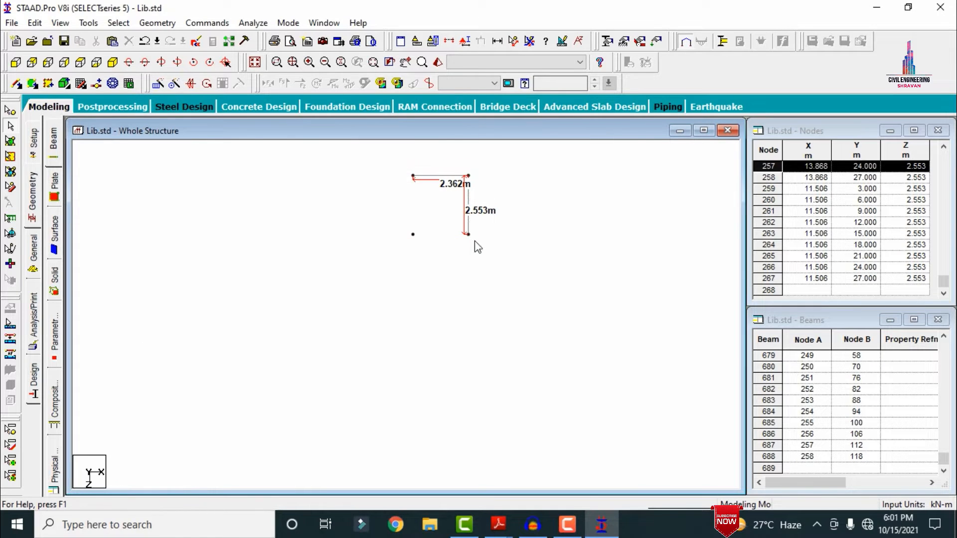
Step: Create a wall surface on the left side of the isolated shaft, from the 3 m to the 27 m level
click(394, 397)
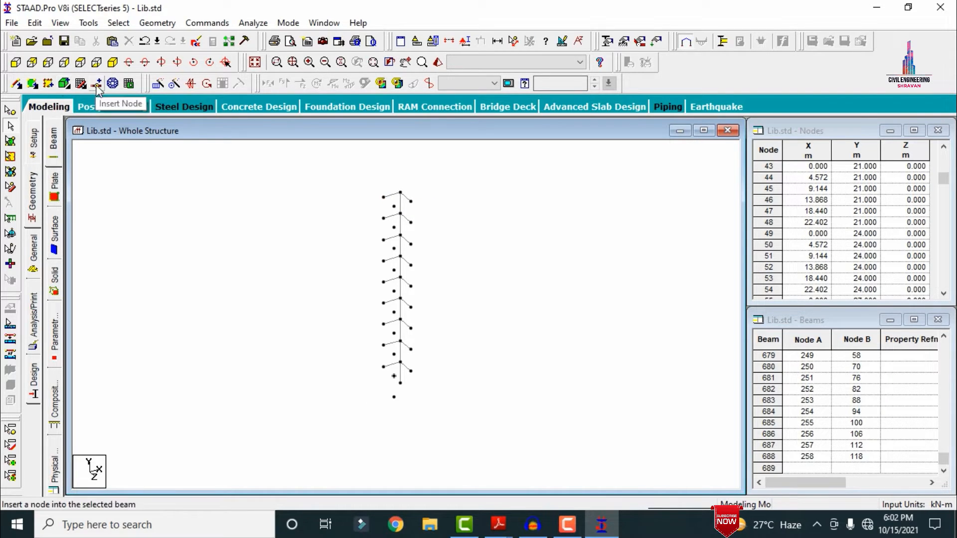
click(50, 84)
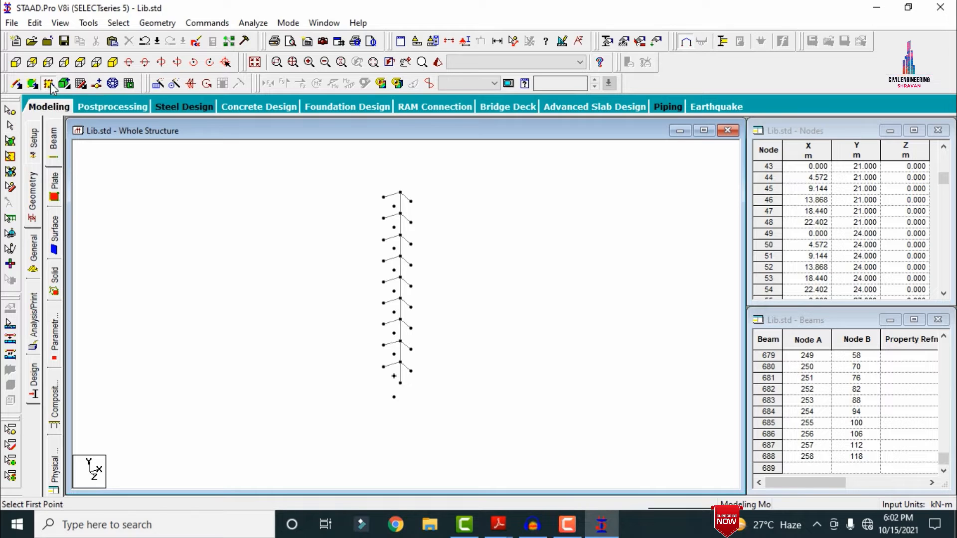
click(383, 198)
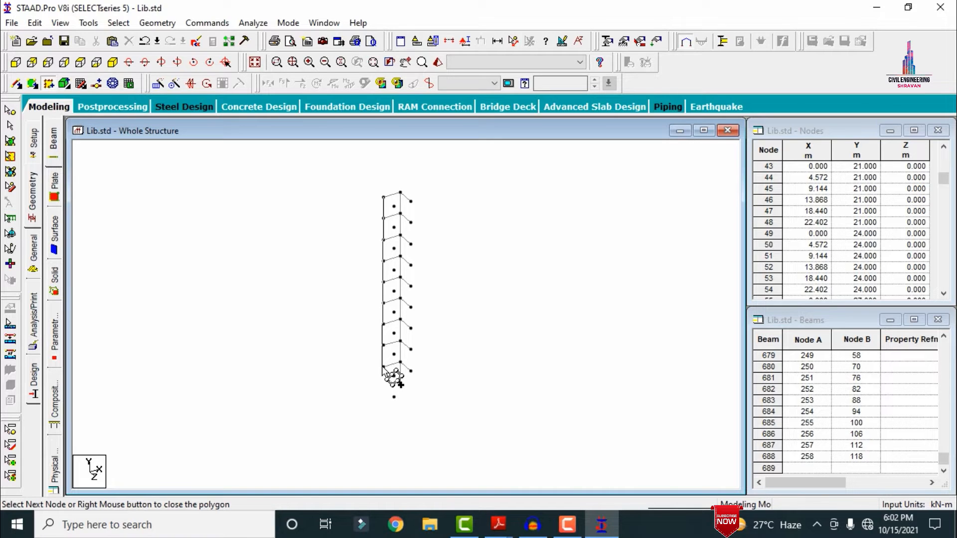
click(383, 367)
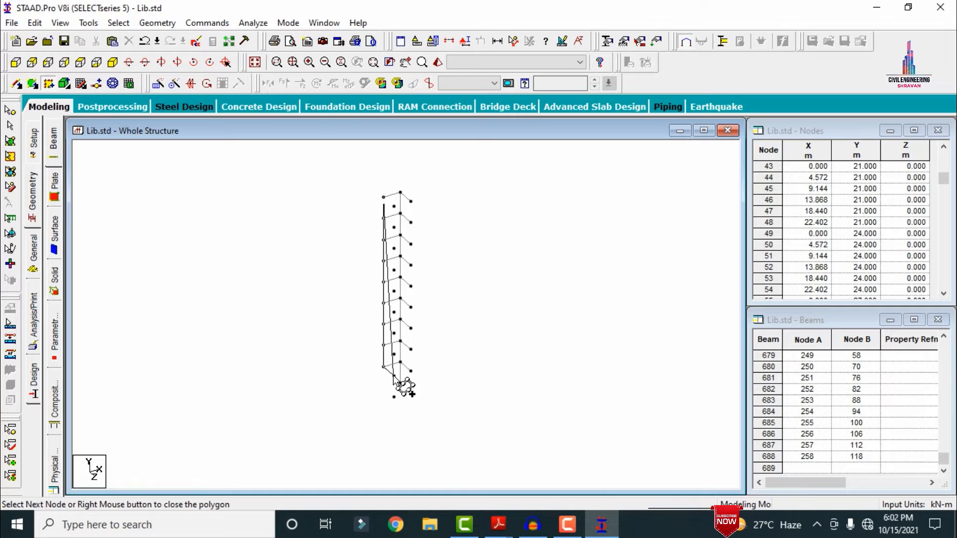
click(394, 375)
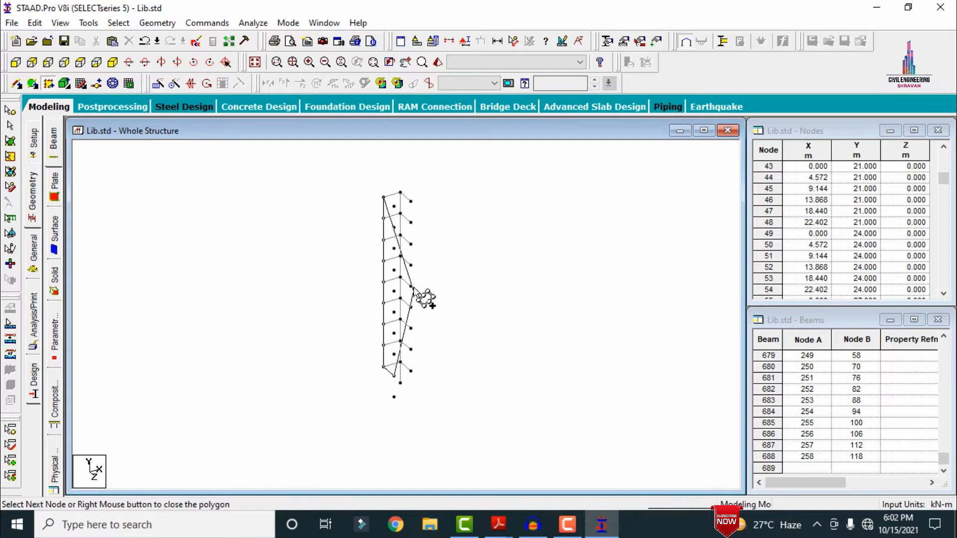
click(394, 205)
click(382, 197)
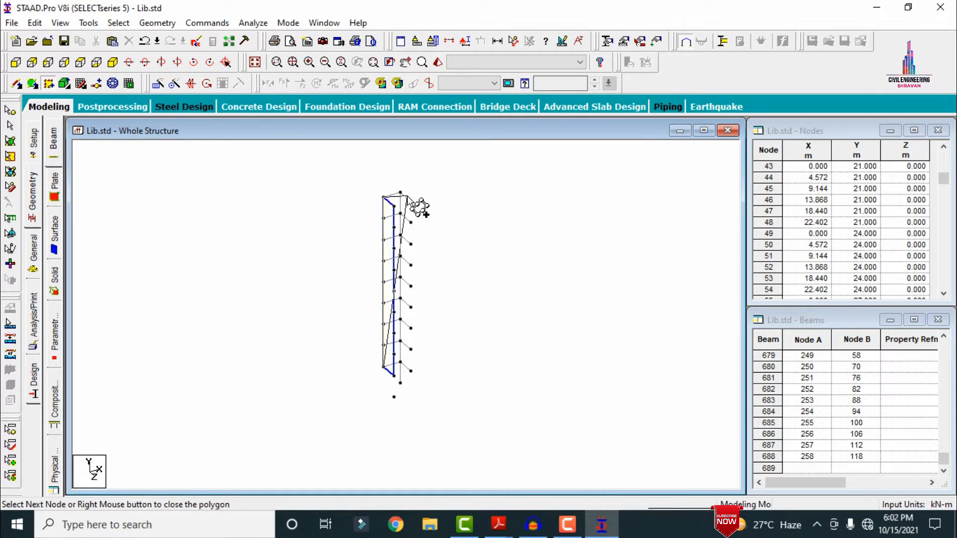
Step: Add full-height wall surfaces on the back and right sides of the shaft and redisplay the whole structure
click(394, 375)
click(400, 361)
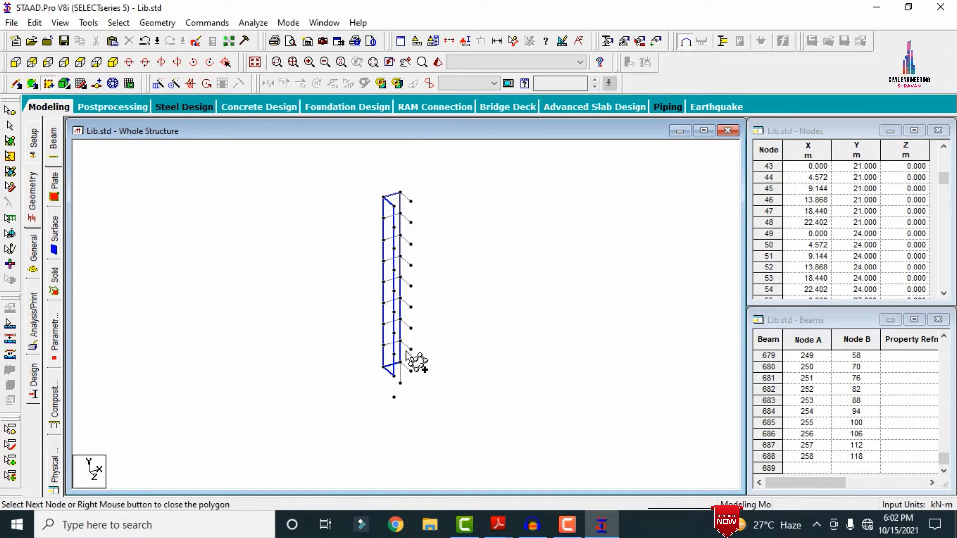
click(402, 195)
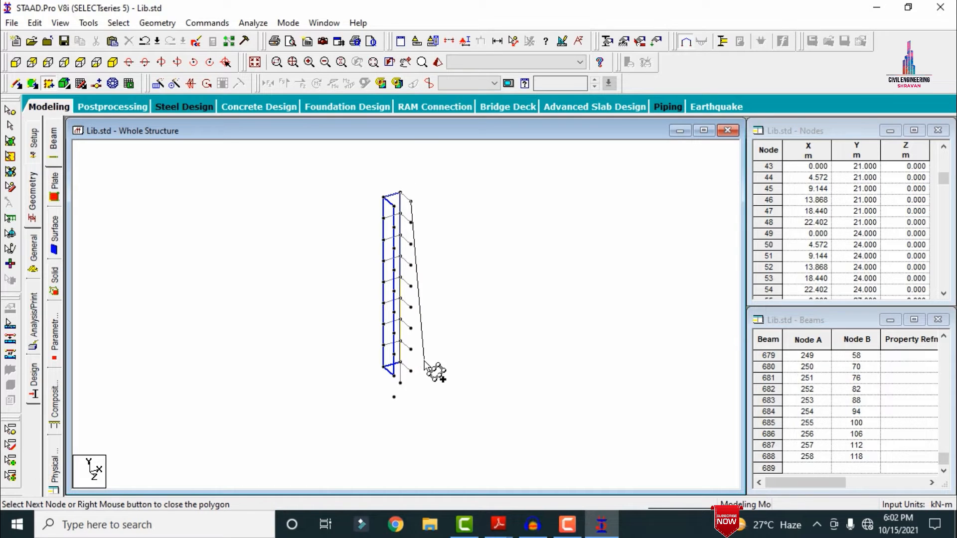
click(410, 370)
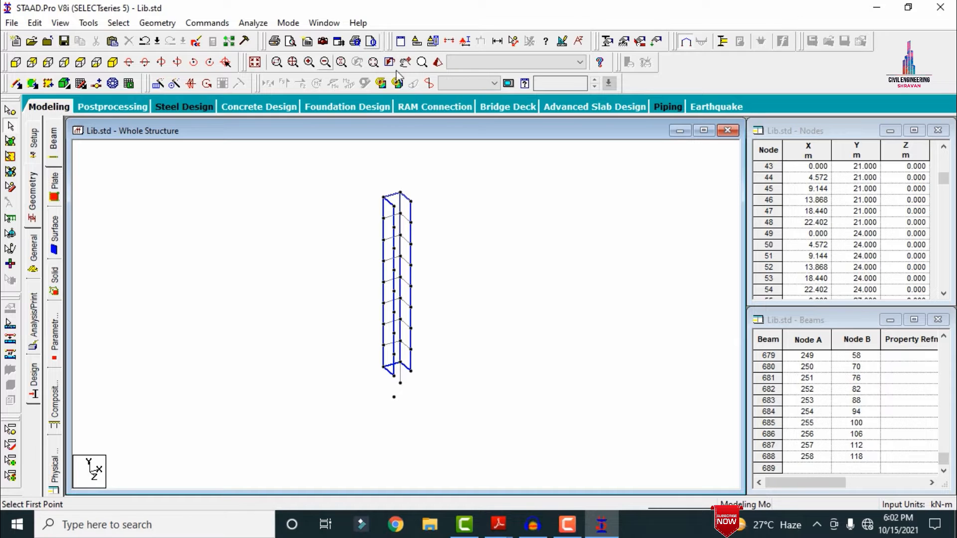
click(255, 62)
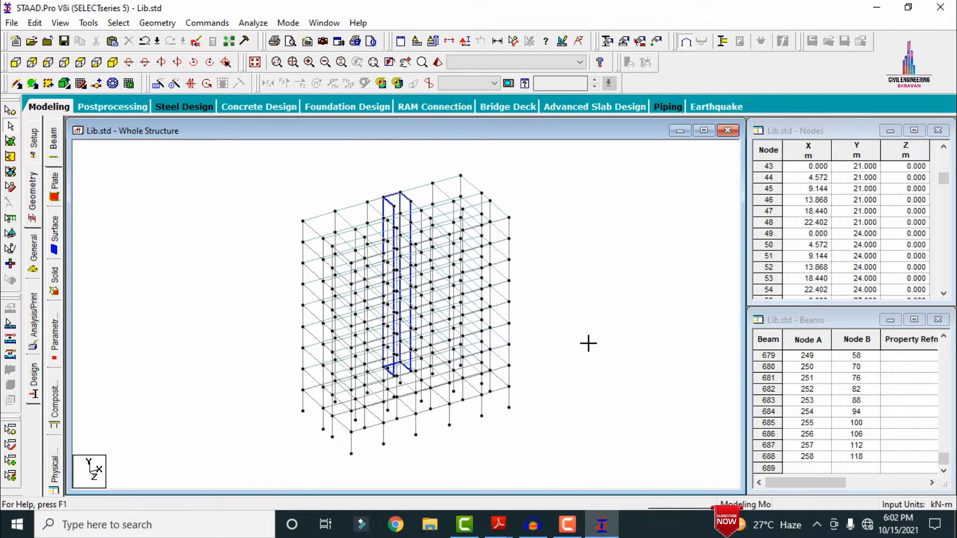
Step: Inspect the slabs and shaft walls in a 3D rendering from several angles, and close the rendered view
click(437, 63)
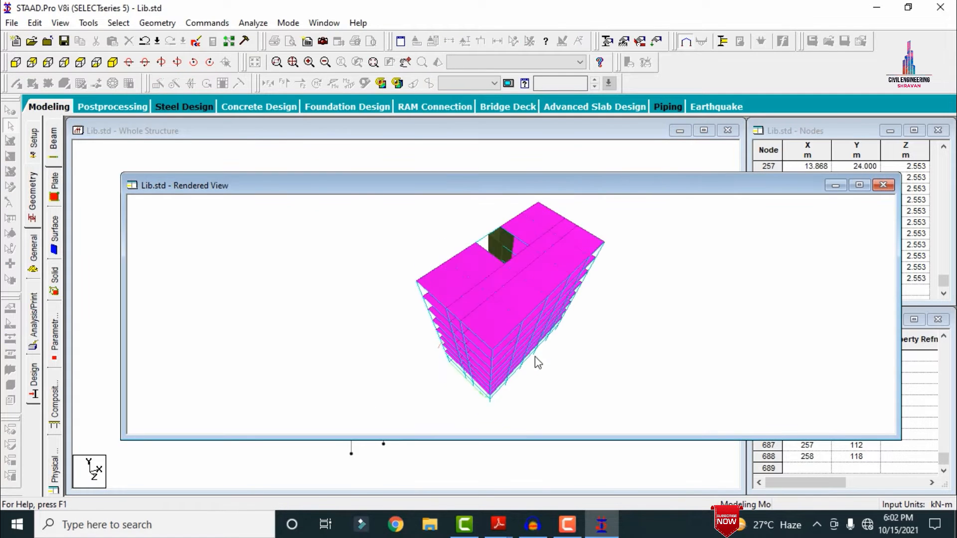
drag(534, 357, 468, 209)
drag(602, 353, 448, 391)
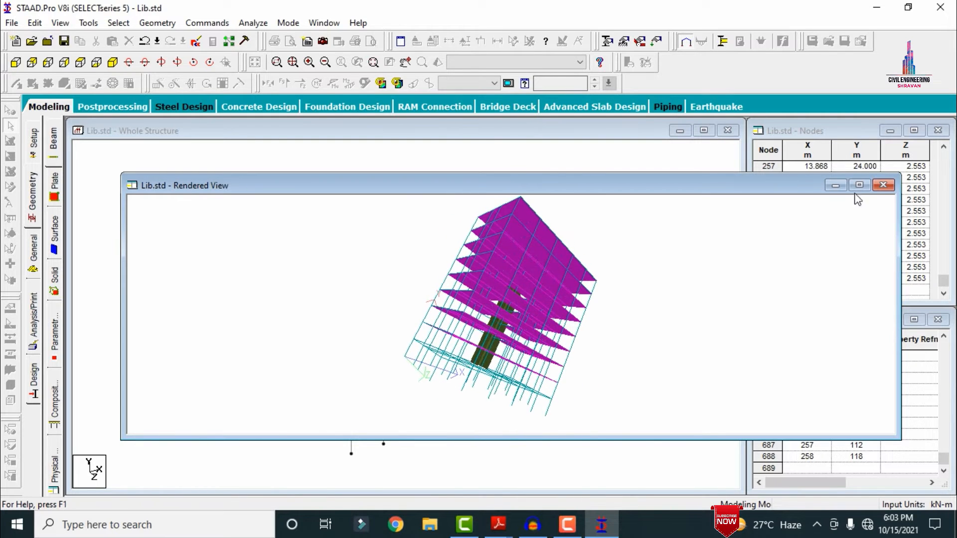
click(885, 188)
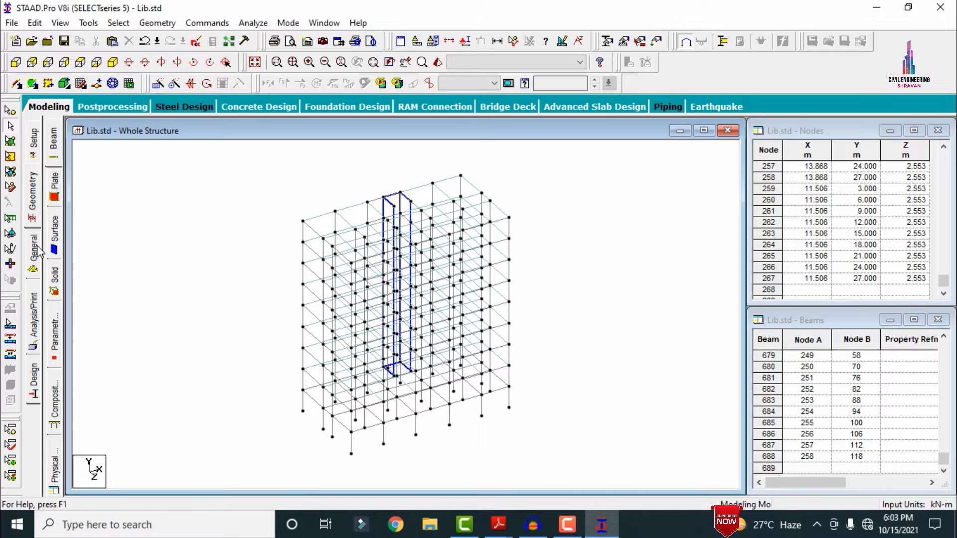
Step: Define a rectangular concrete section with YD 0.35 m and ZD 0.35 m
click(35, 248)
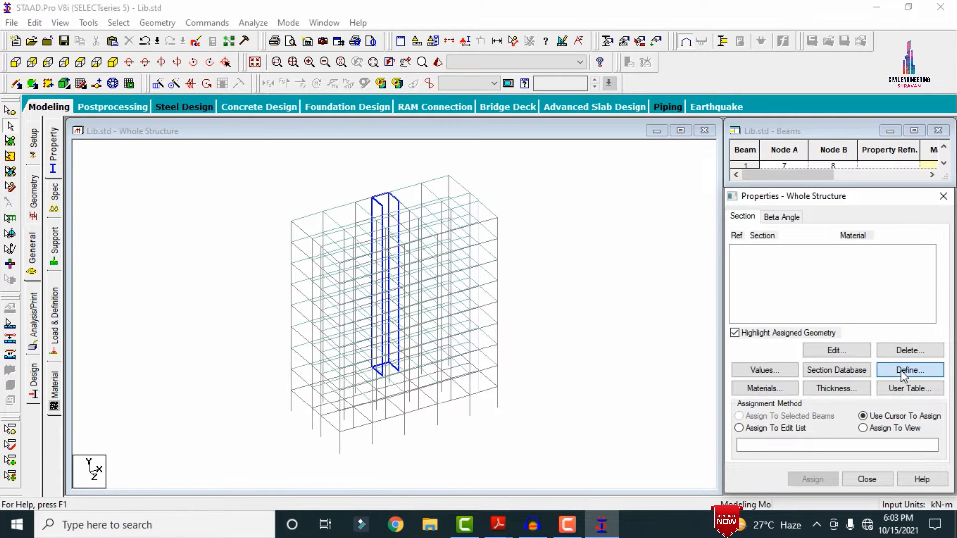
click(902, 370)
click(289, 153)
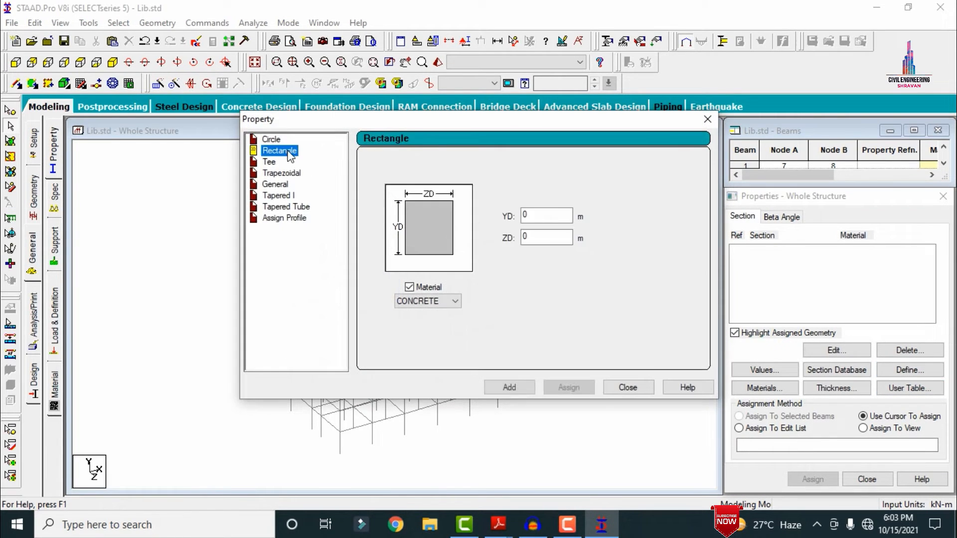
click(537, 217)
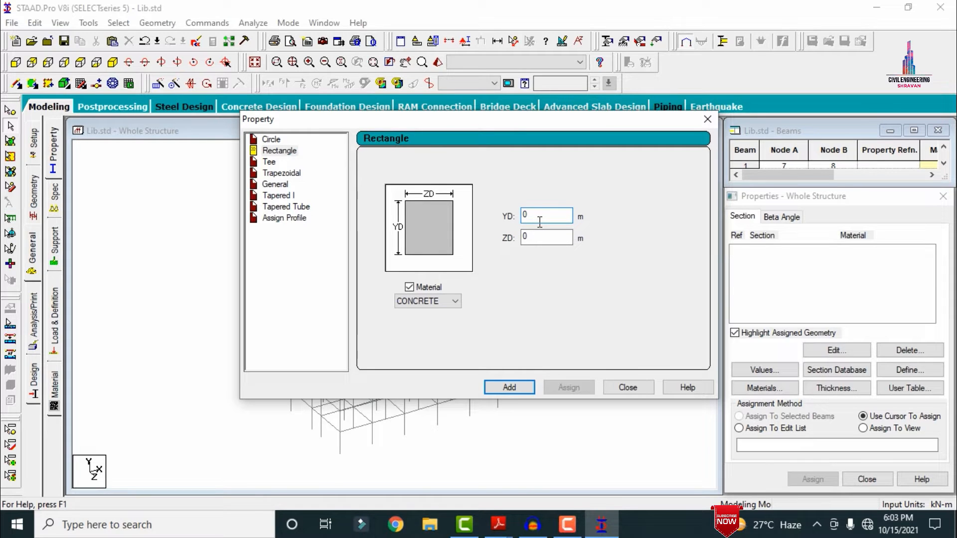
text(.35)
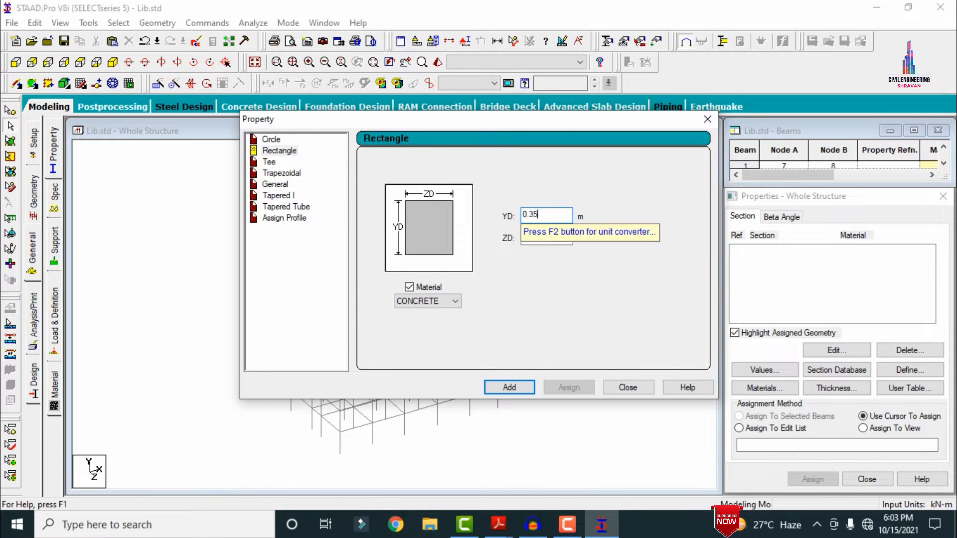
key(Tab)
text(0.3)
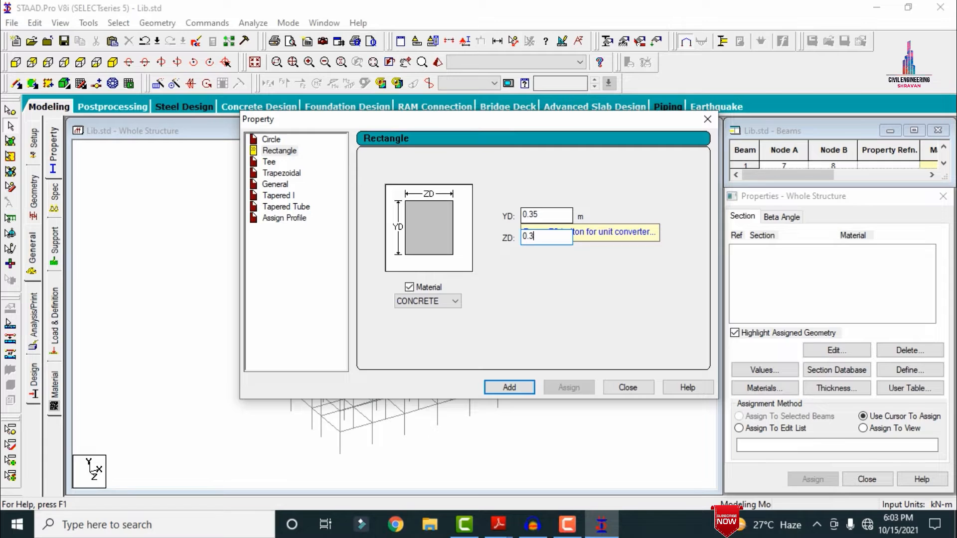
text(5)
key(Return)
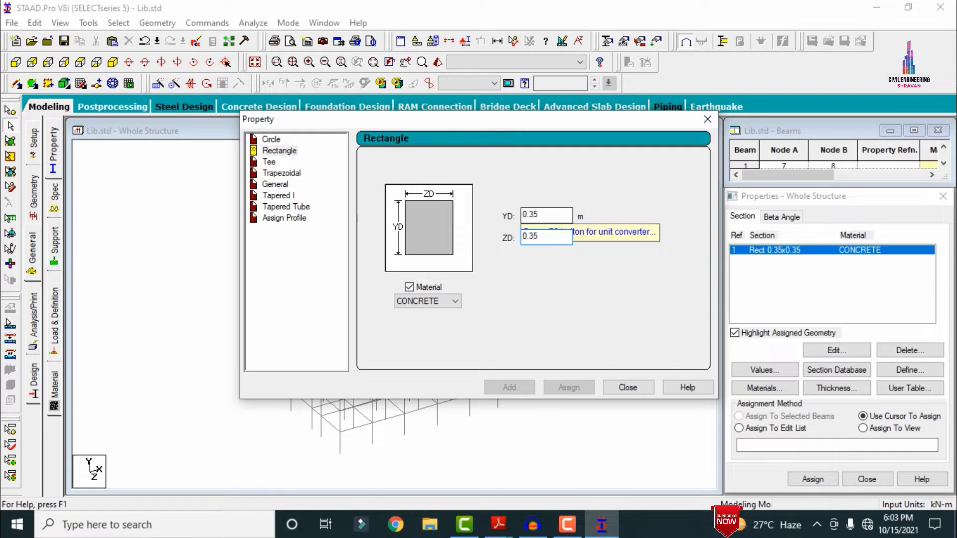
Step: Add a second rectangular concrete section with YD 0.5 m and ZD 0.5 m, and finish defining sections
key(BackSpace)
key(BackSpace)
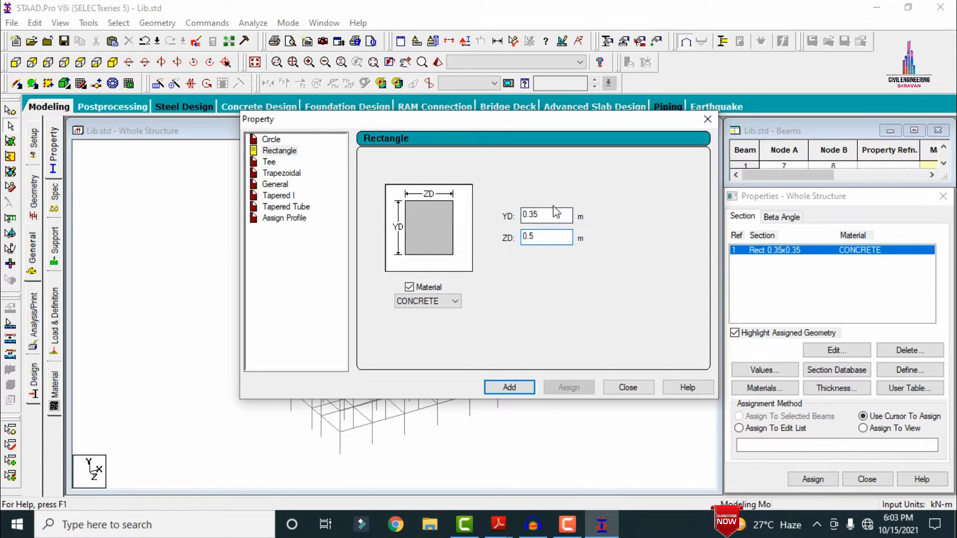
key(BackSpace)
key(BackSpace)
text(5)
key(Return)
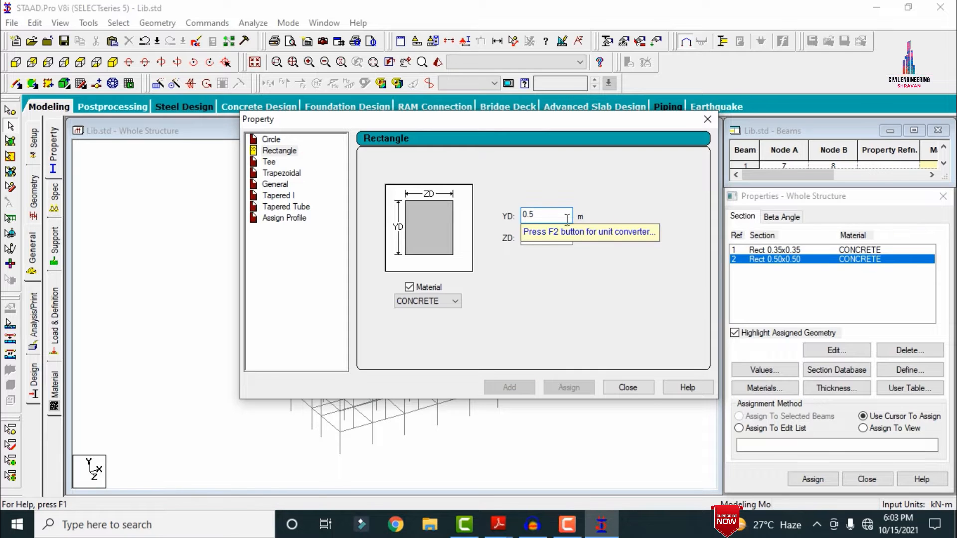
click(629, 388)
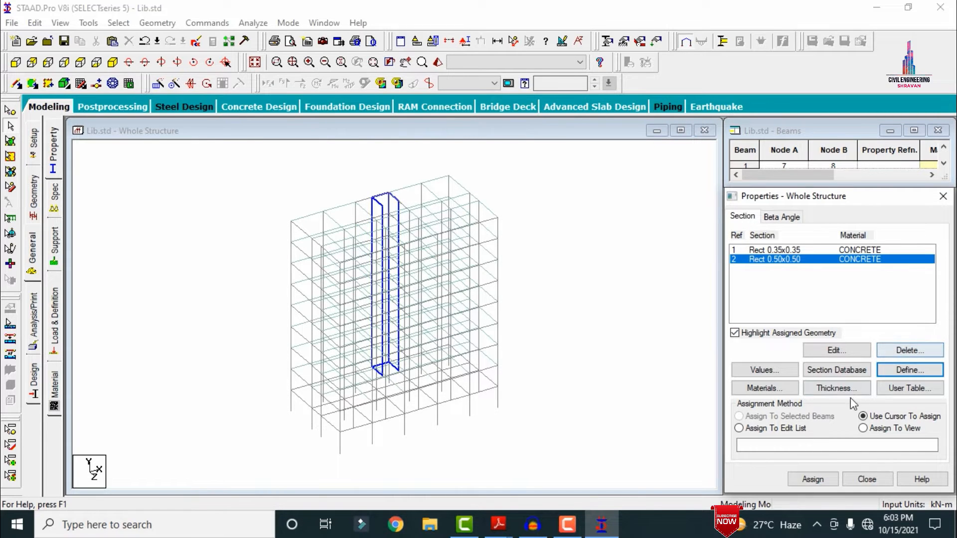
Step: Define a concrete plate element thickness of 0.15 m at all four nodes
click(830, 390)
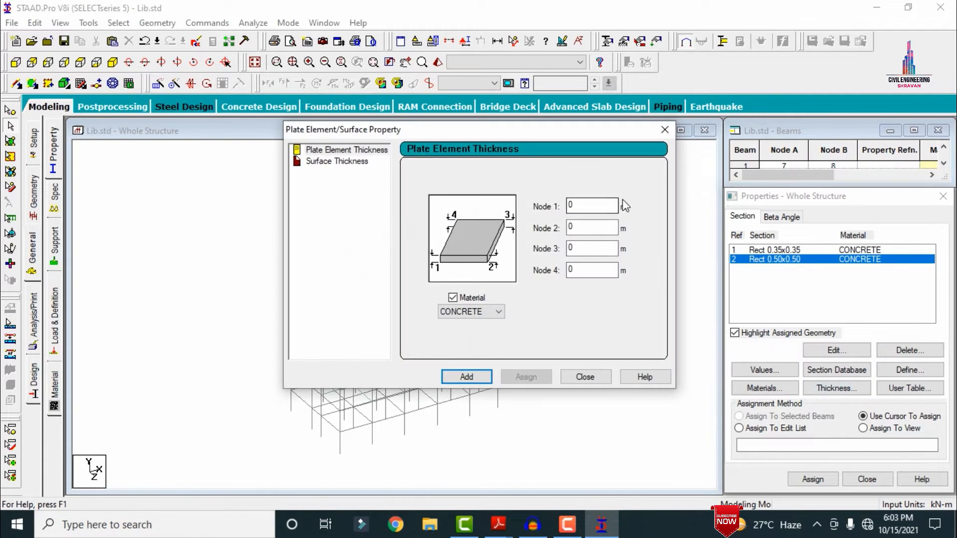
text(.15)
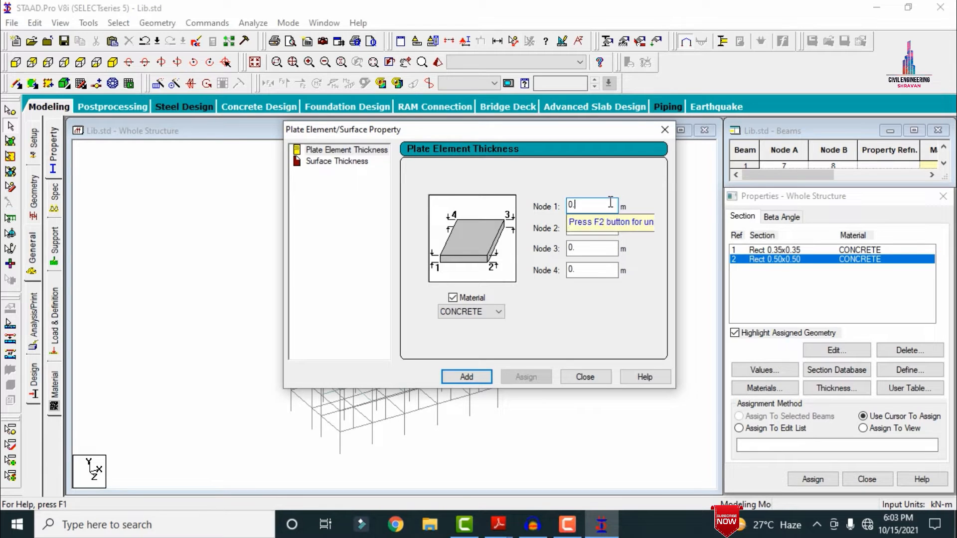
key(Return)
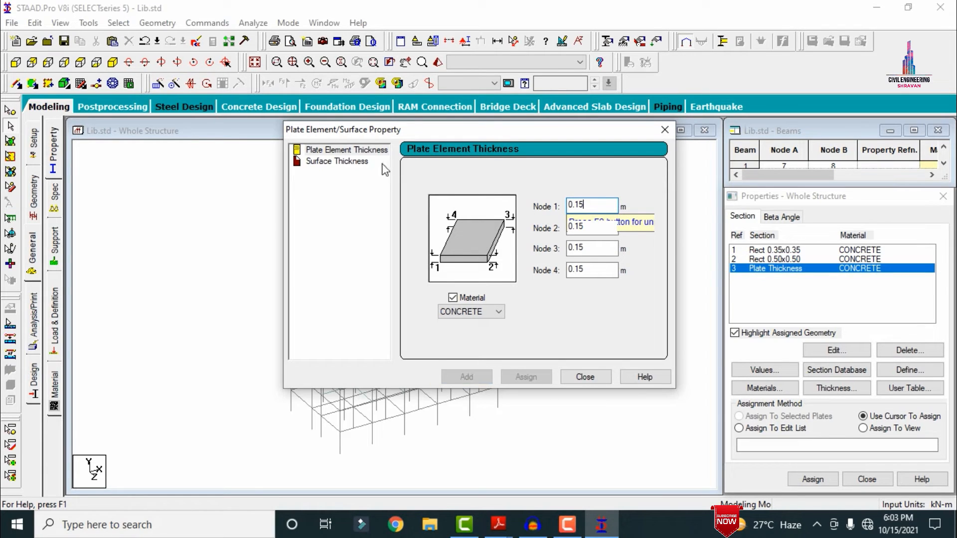
Step: Define a concrete surface thickness of 0.12 m and close the thickness definition
click(355, 163)
click(593, 206)
text(.)
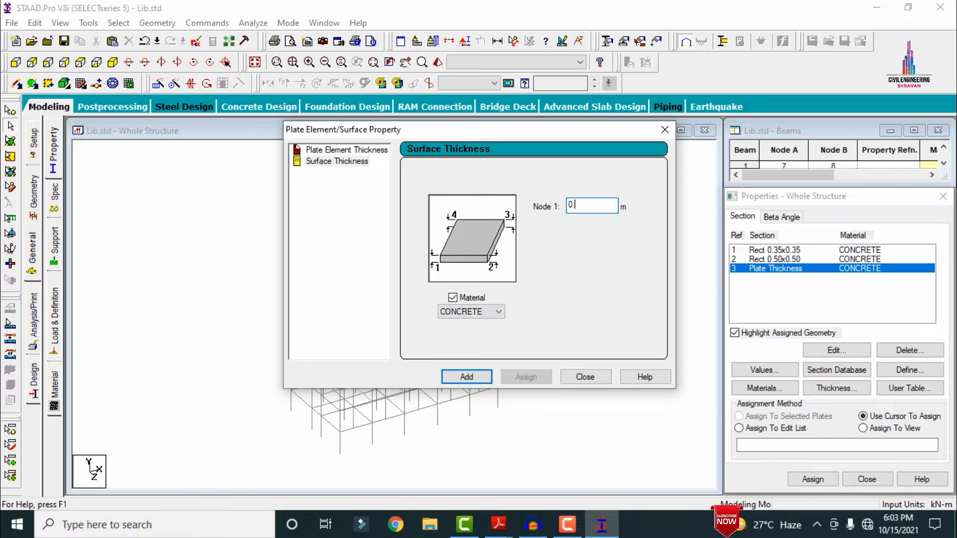
text(12)
key(Return)
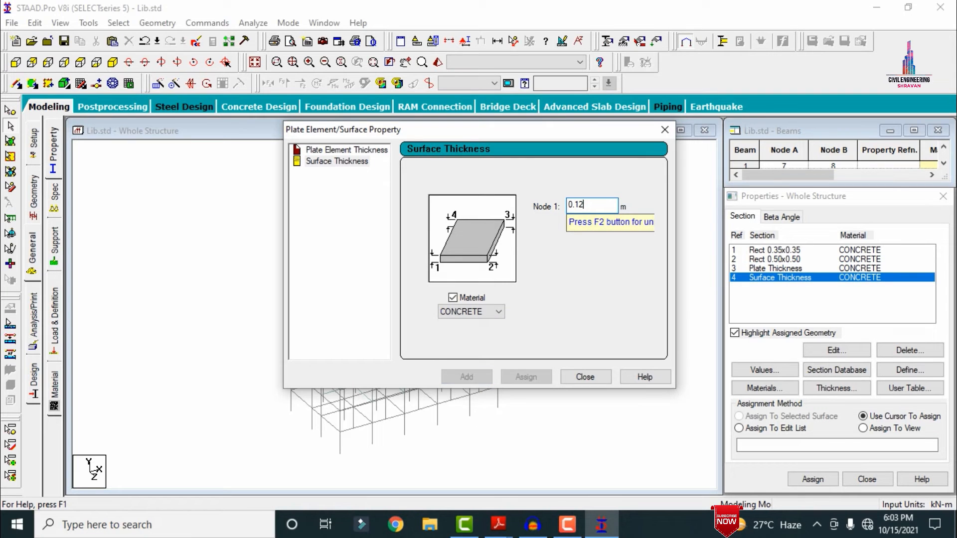
click(599, 379)
Step: Assign the Rect 0.35x0.35 section to all beams parallel to the X and Z axes
click(768, 251)
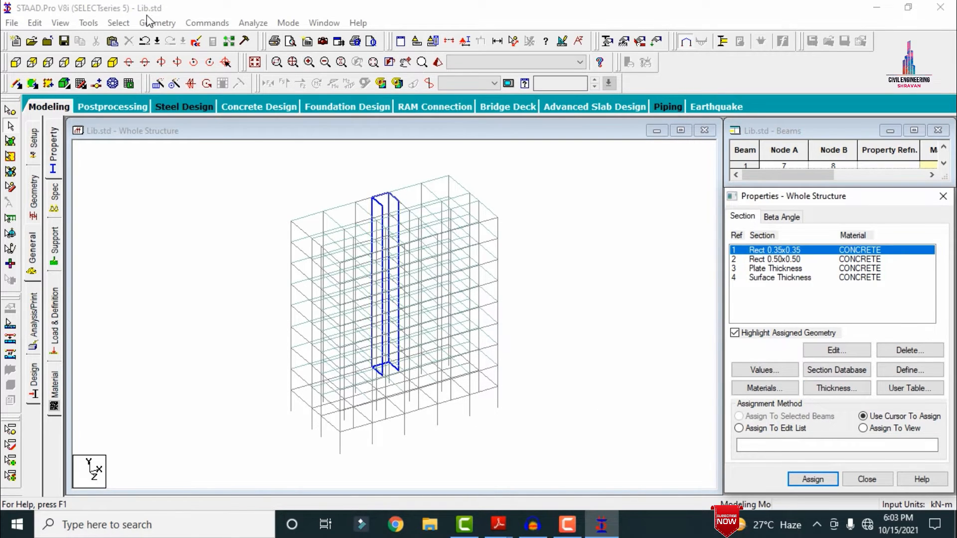
click(121, 23)
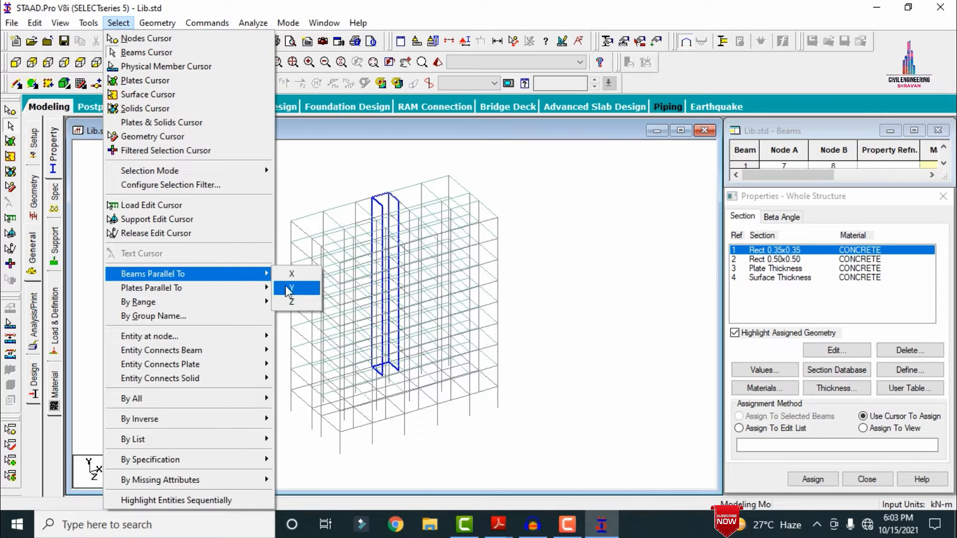
click(289, 302)
click(118, 22)
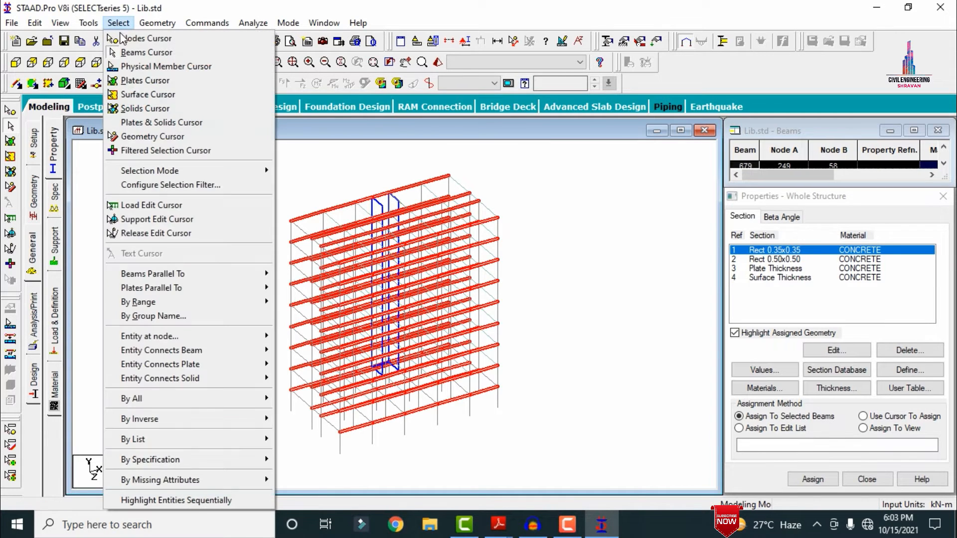
click(292, 301)
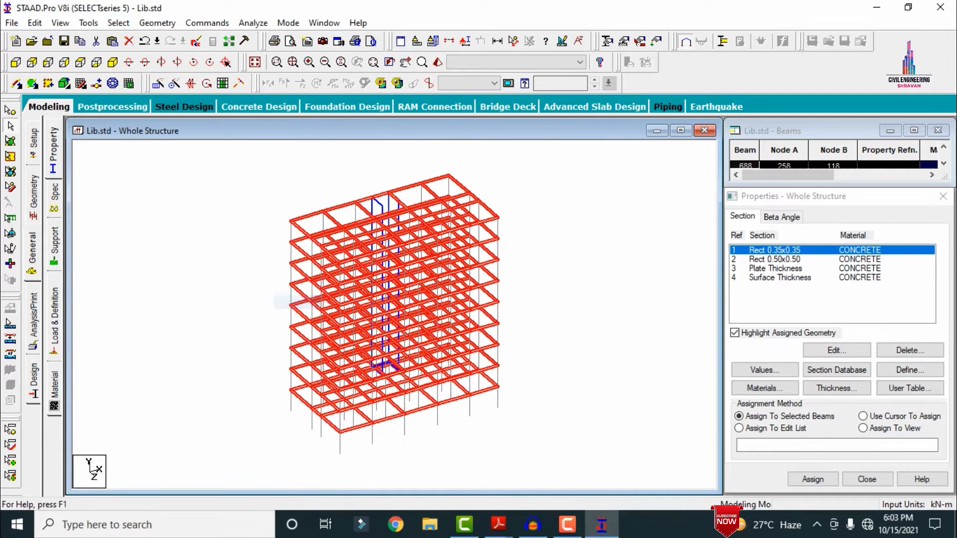
click(828, 480)
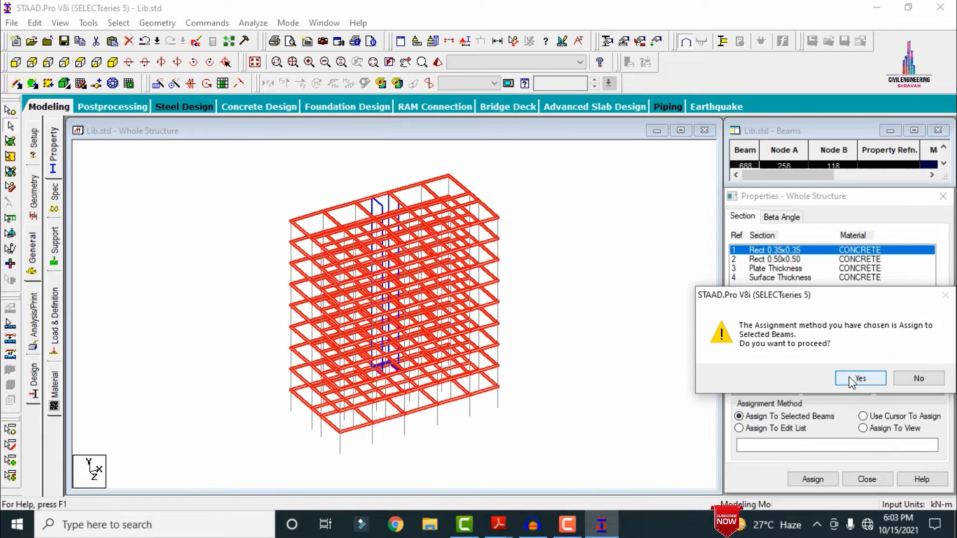
click(859, 379)
Step: Assign the Rect 0.50x0.50 section to all columns parallel to the Y axis
click(784, 260)
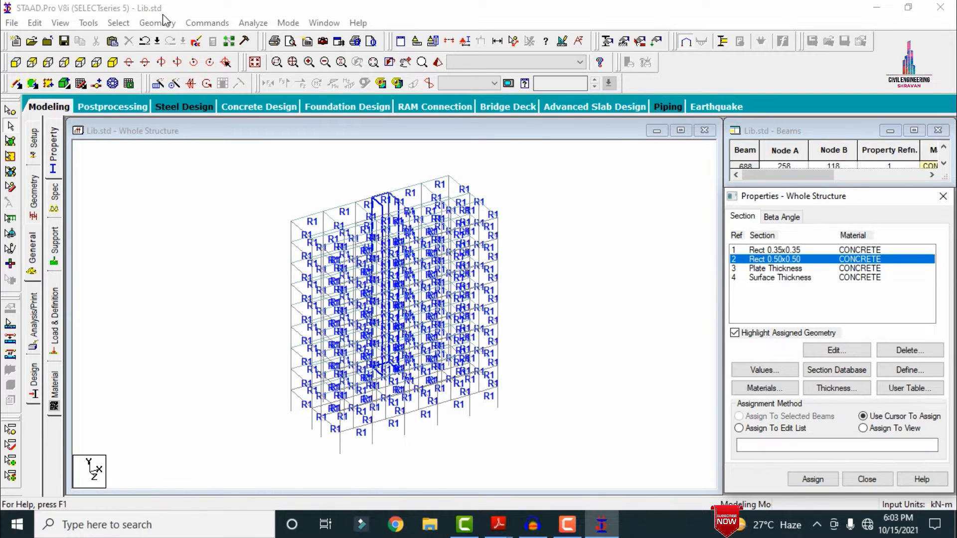
click(118, 23)
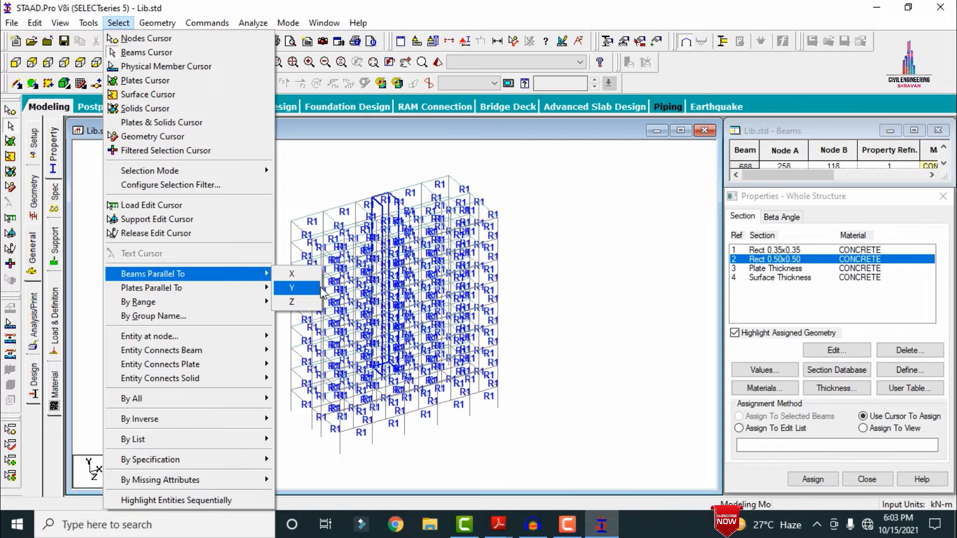
click(292, 291)
click(813, 479)
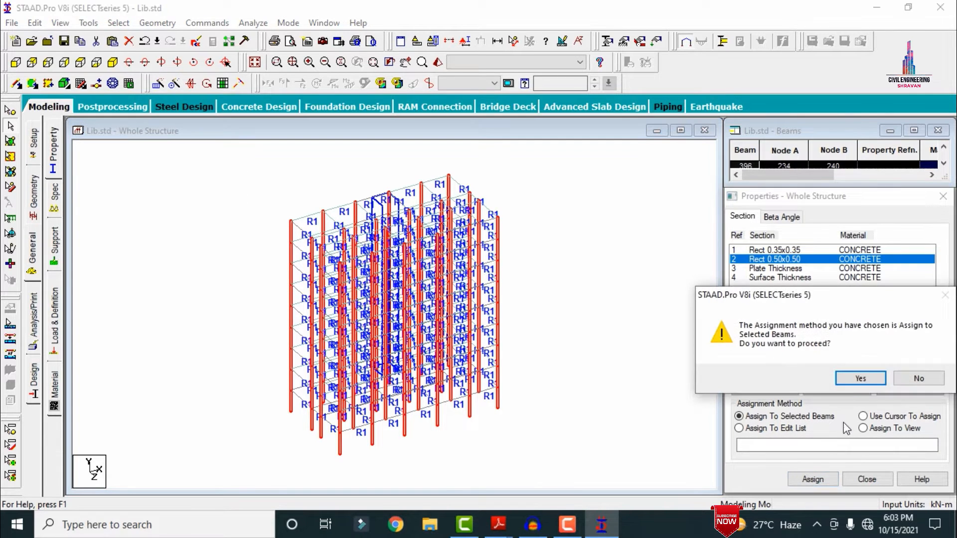
click(858, 379)
Step: Assign the plate thickness to all floor slab plates using Assign To View
click(778, 268)
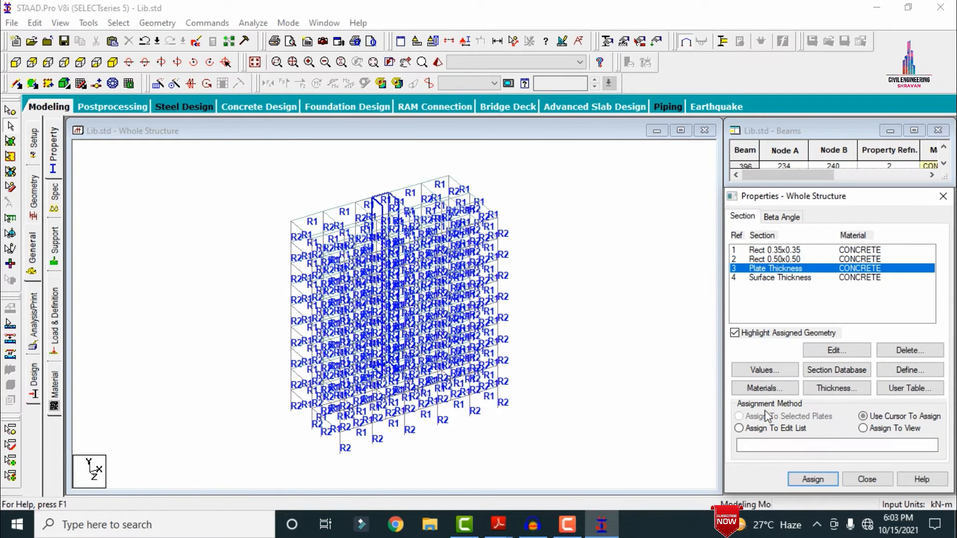
click(875, 429)
click(810, 483)
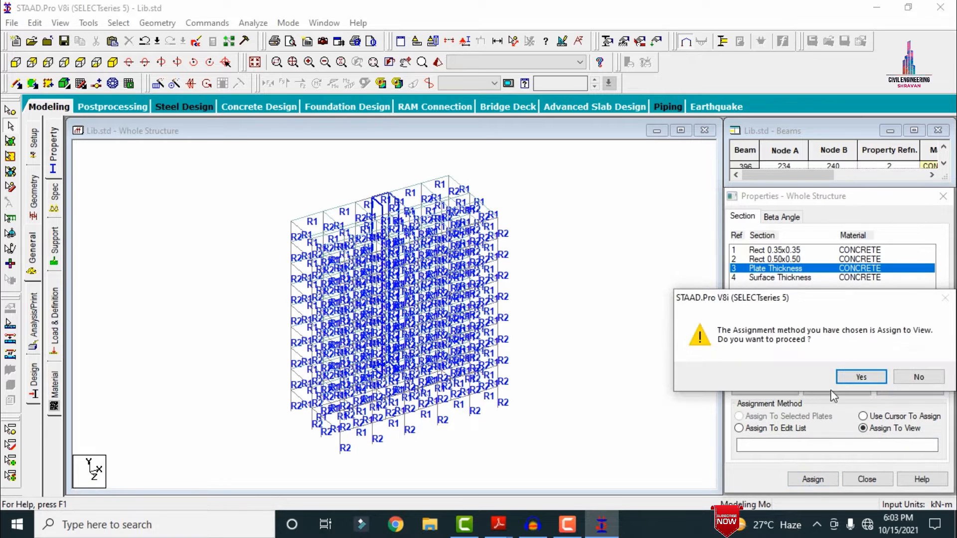
click(856, 377)
Step: Assign the surface thickness to all shaft walls using Assign To View
click(809, 278)
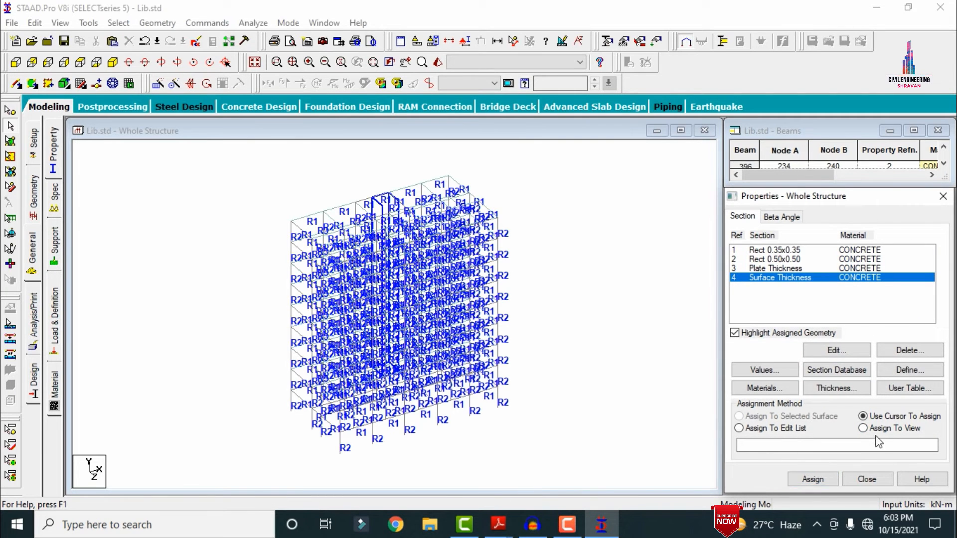
click(863, 428)
click(813, 479)
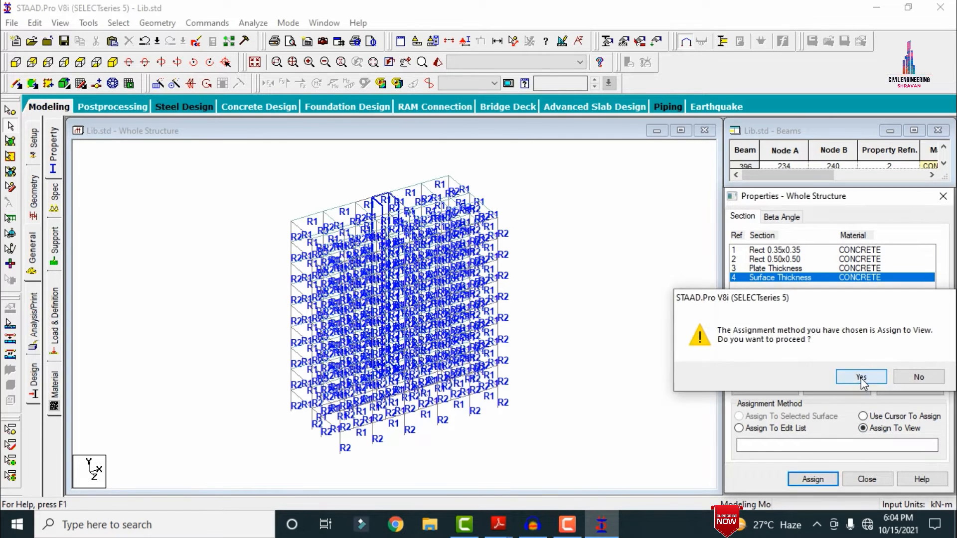
click(870, 376)
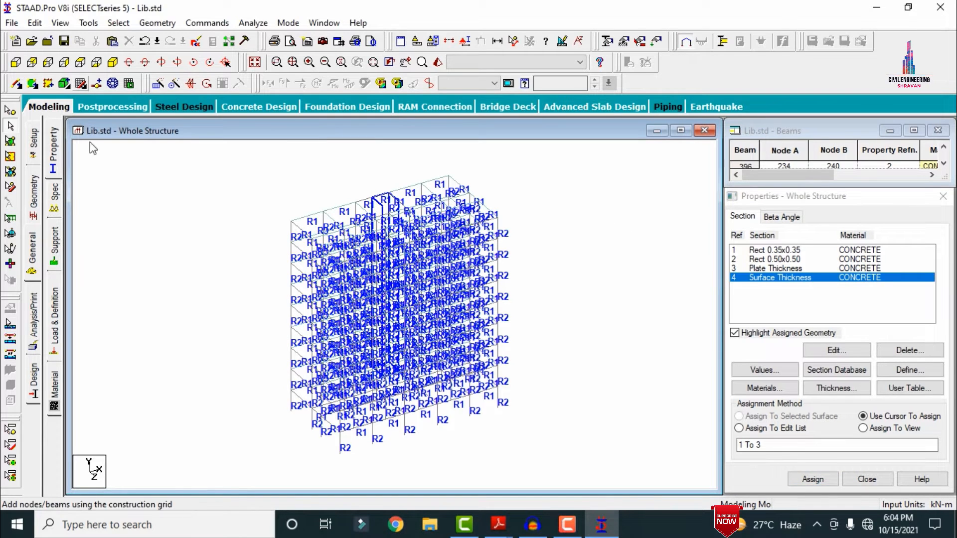
Step: Show the structure from the front and create a fixed support
click(54, 242)
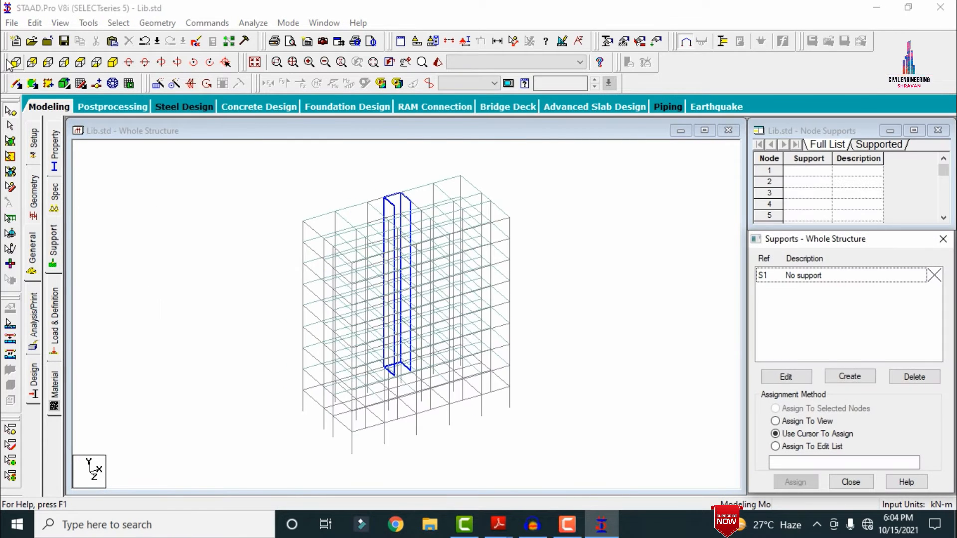
click(16, 62)
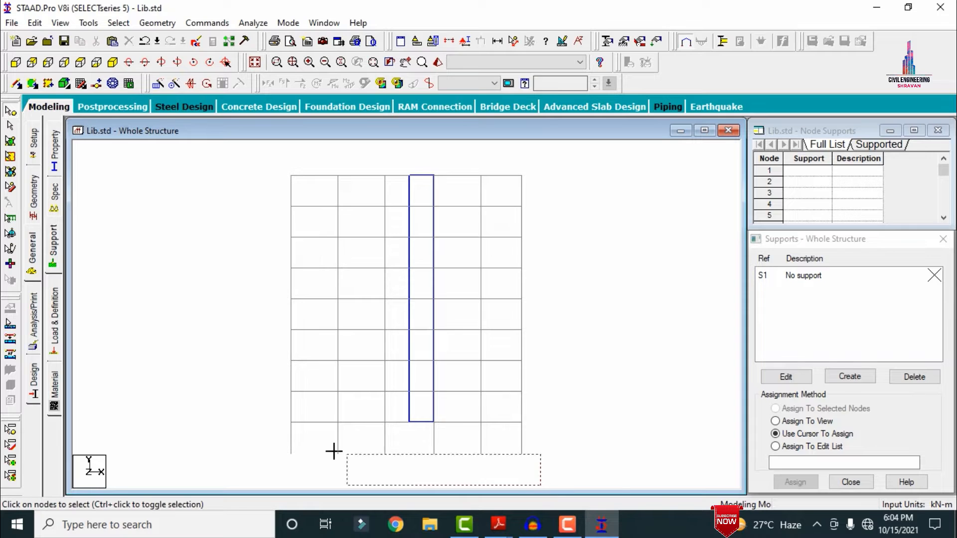
click(858, 383)
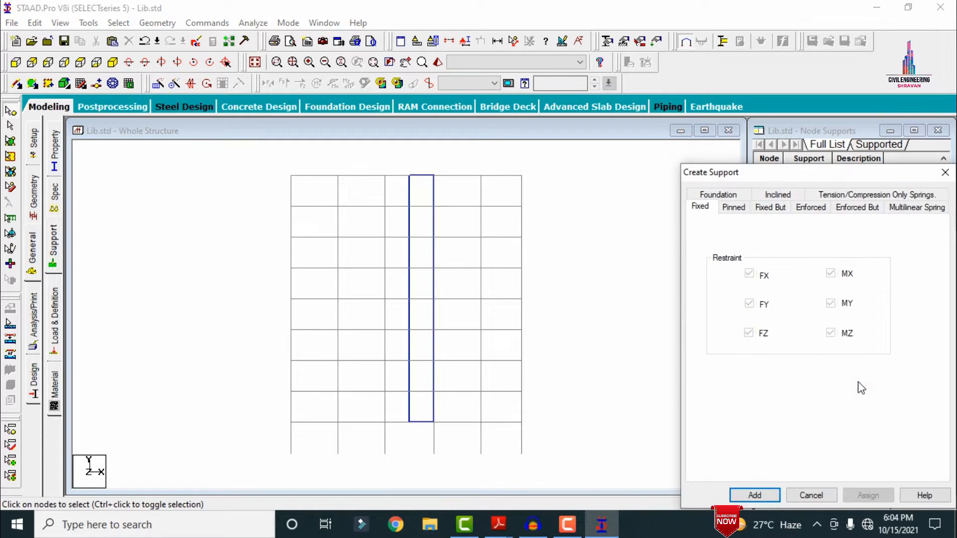
click(771, 495)
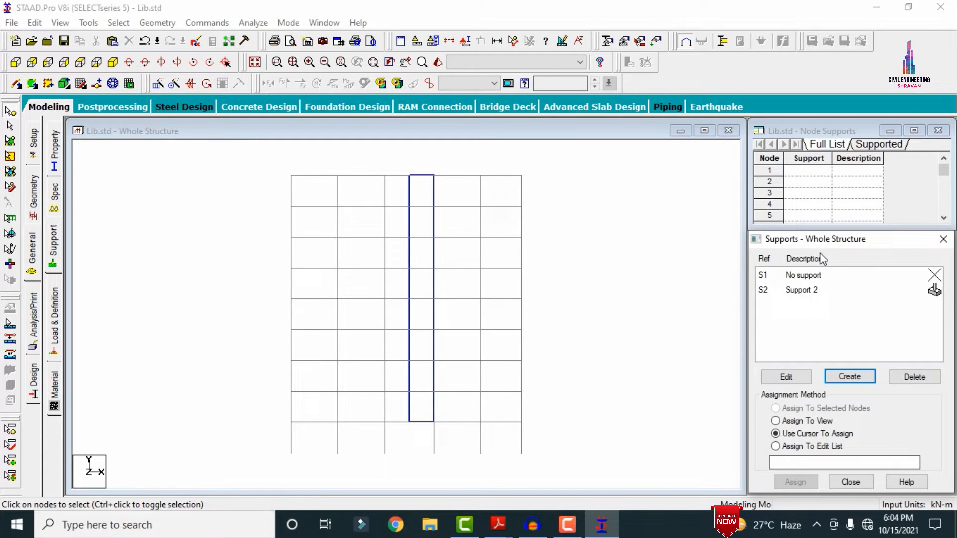
Step: Assign the fixed support to only the lowest row of column base nodes, and return to the isometric view
click(805, 291)
drag(549, 462, 214, 425)
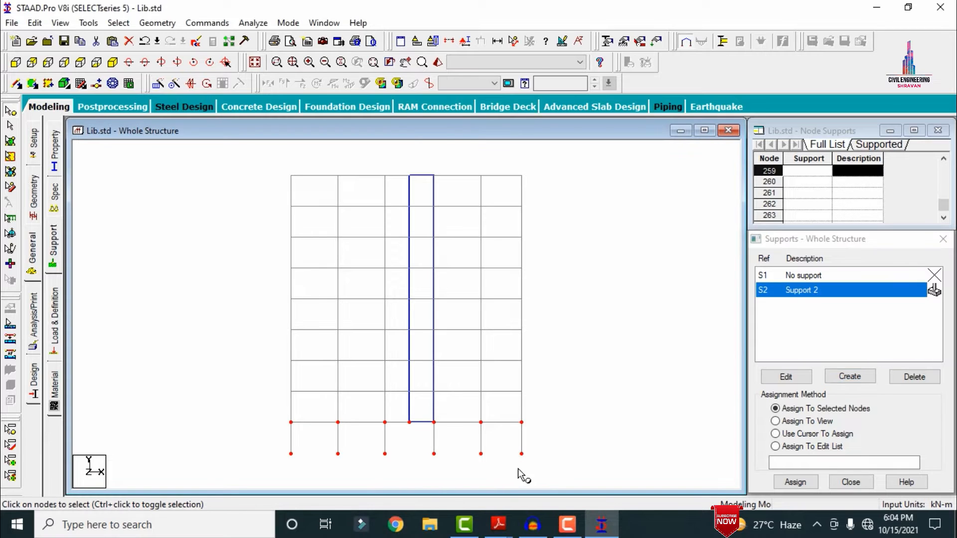
click(583, 471)
drag(573, 474, 271, 435)
click(786, 482)
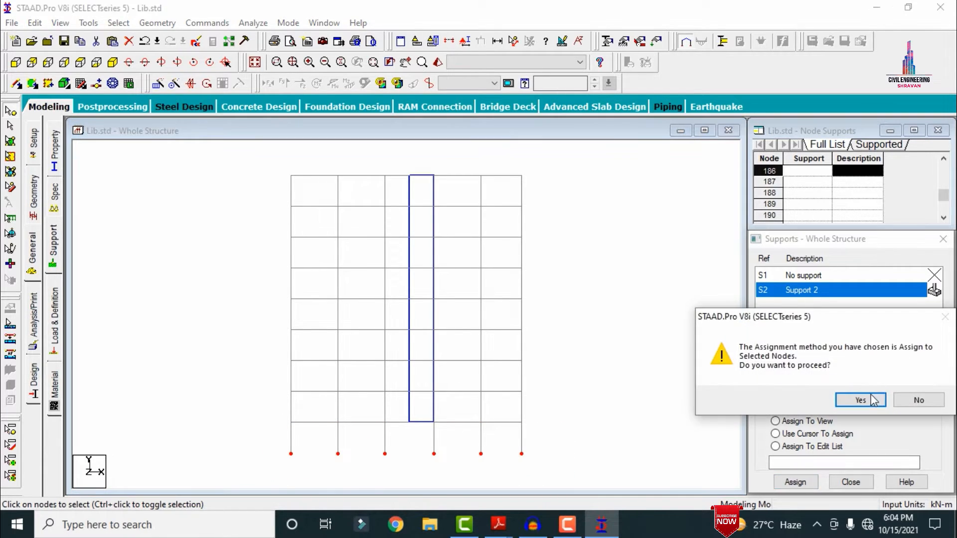
click(856, 400)
click(113, 62)
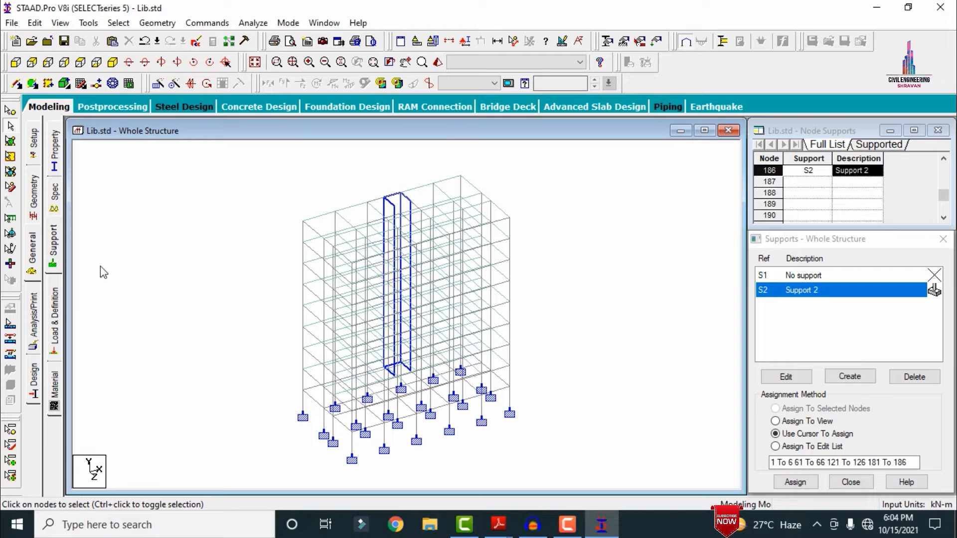
Step: Start adding a new seismic definition among the load definitions and accept the auto save of the file
click(56, 310)
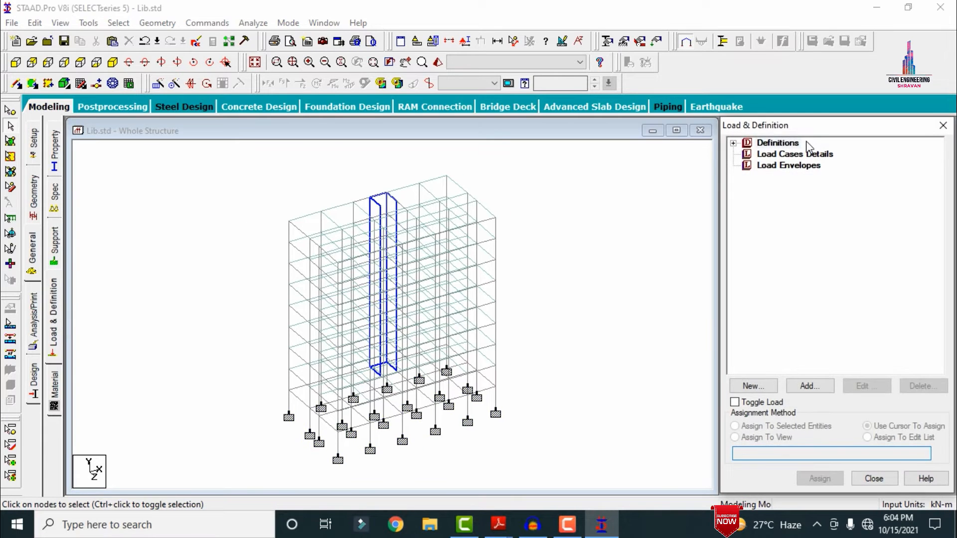
click(734, 143)
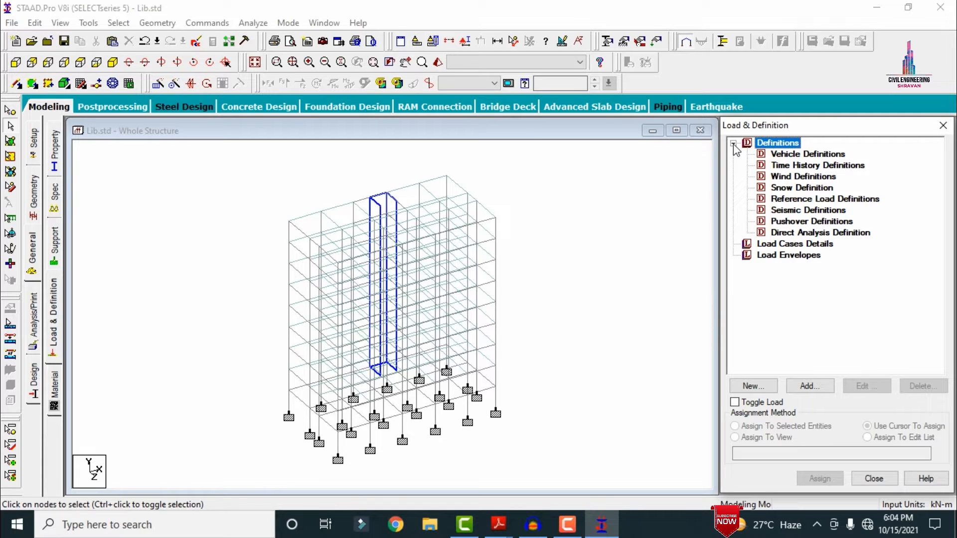
click(808, 211)
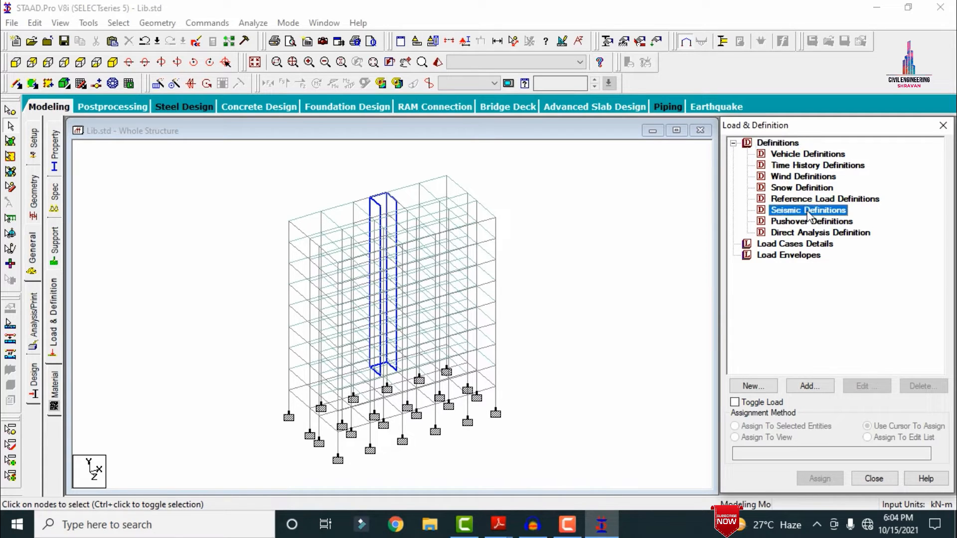
click(810, 387)
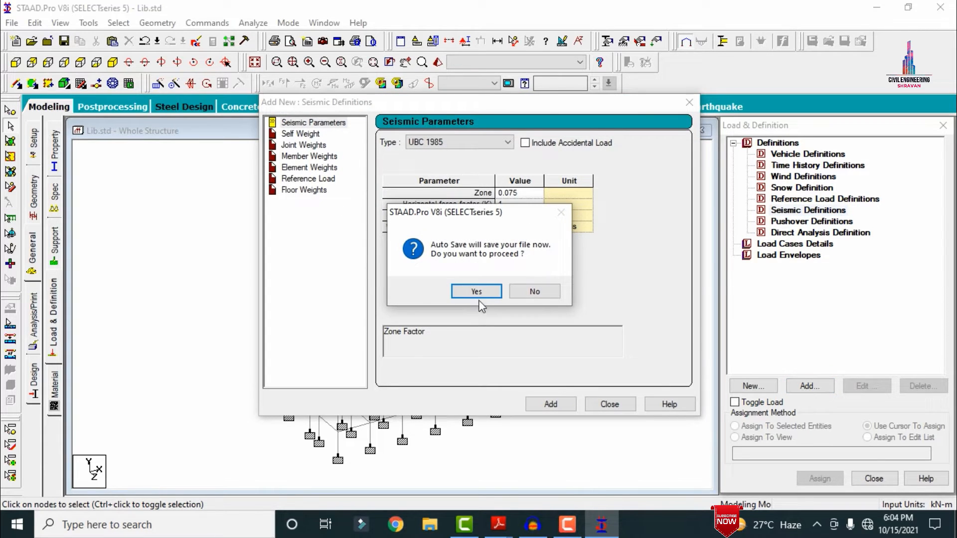
click(477, 292)
click(391, 277)
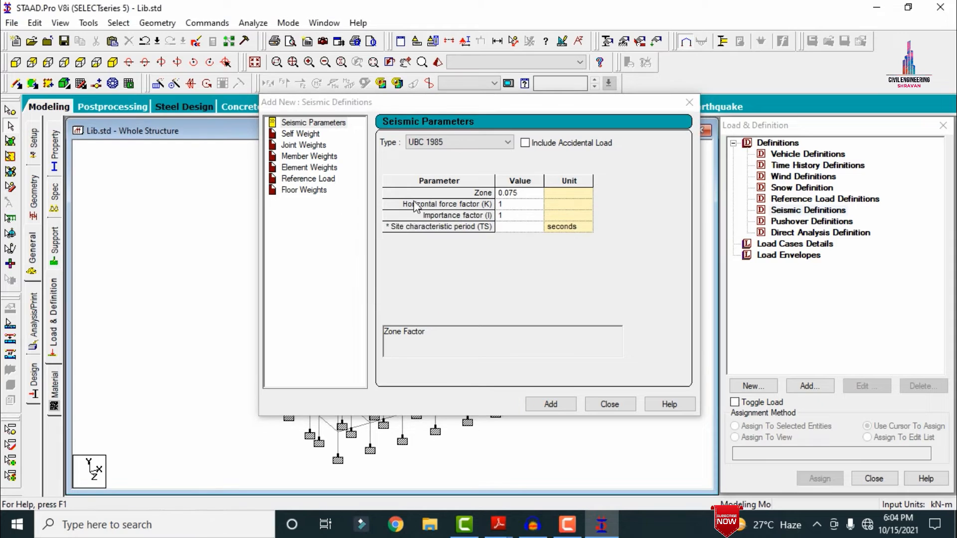
Step: Set the seismic parameters type to IS 1893 - 2002/2005
click(451, 145)
key(Down)
key(Down)
key(Down)
key(Down)
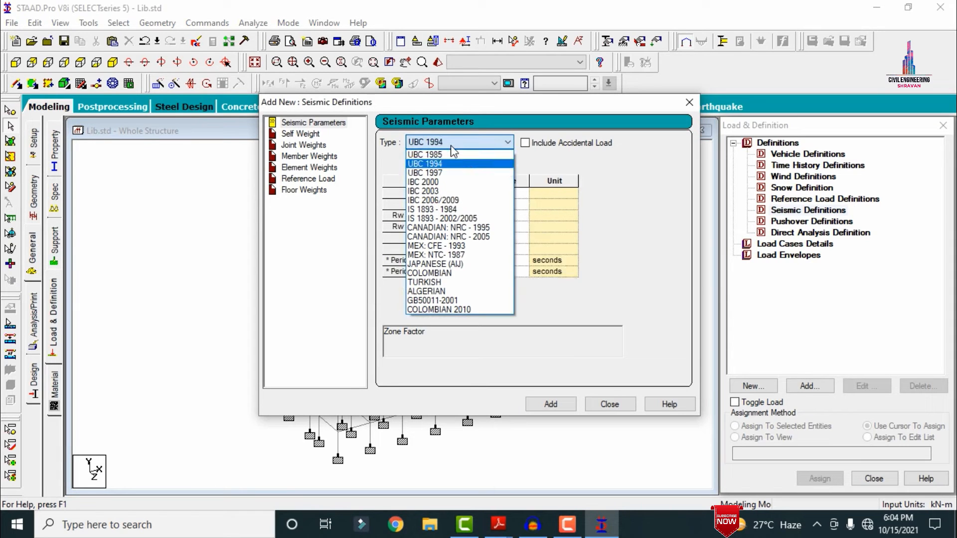
key(Down)
key(Down)
key(Down)
key(Return)
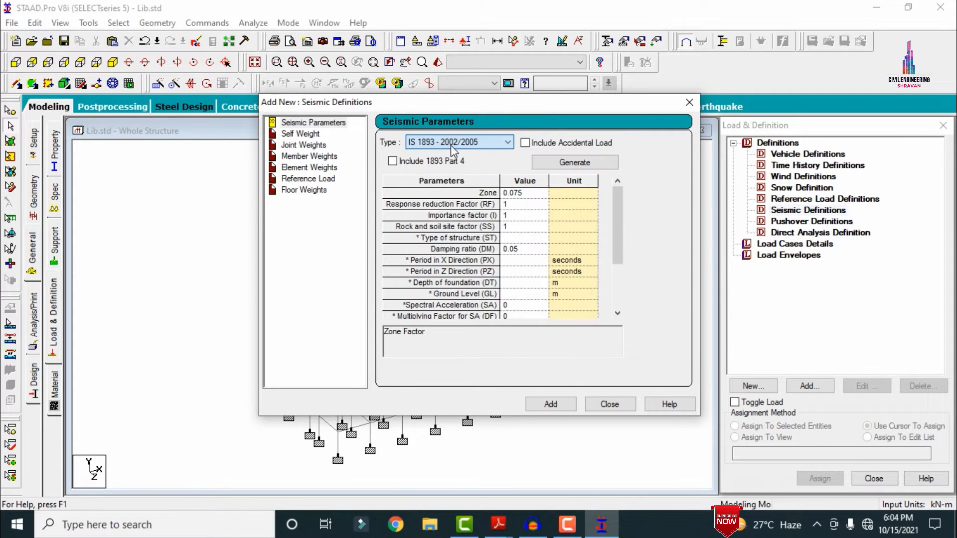
Step: Start generating the IS 1893 seismic parameters and choose the zone factor by city, with Kota as the city
click(578, 162)
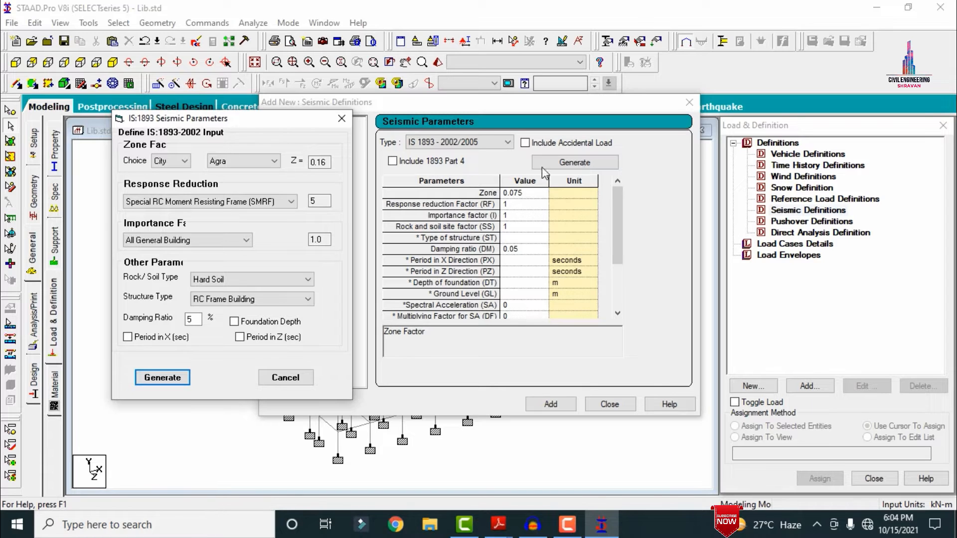
click(160, 162)
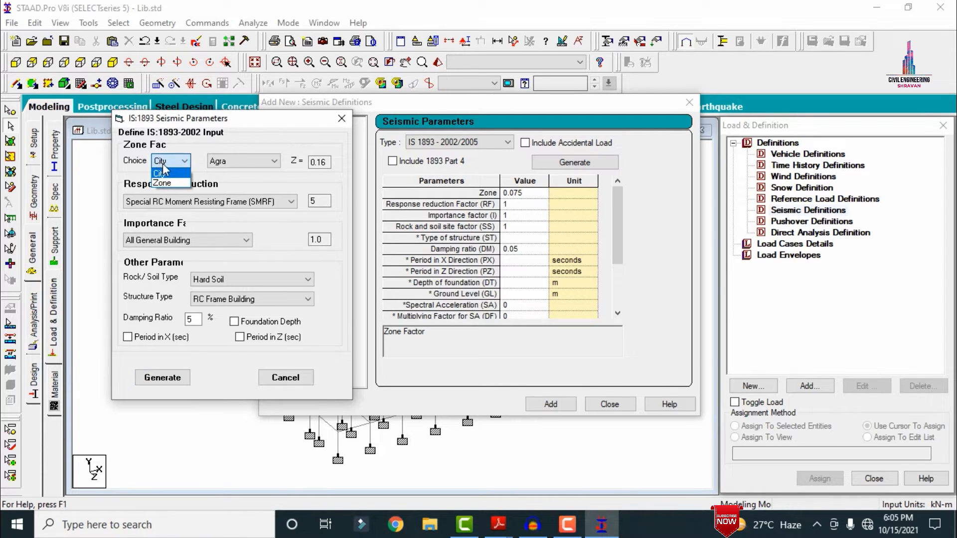
click(162, 173)
click(235, 160)
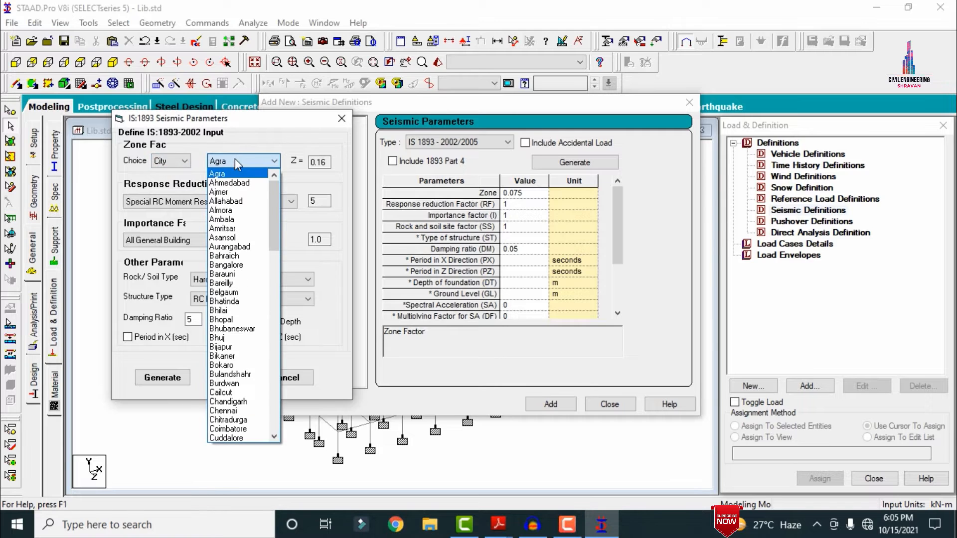
key(Down)
key(Down)
key(Down)
key(Down)
key(Down)
key(Down)
key(Down)
key(Down)
key(Down)
key(Down)
key(Down)
key(Down)
key(Down)
key(Down)
key(Down)
key(Down)
key(Down)
key(Down)
key(Down)
key(Down)
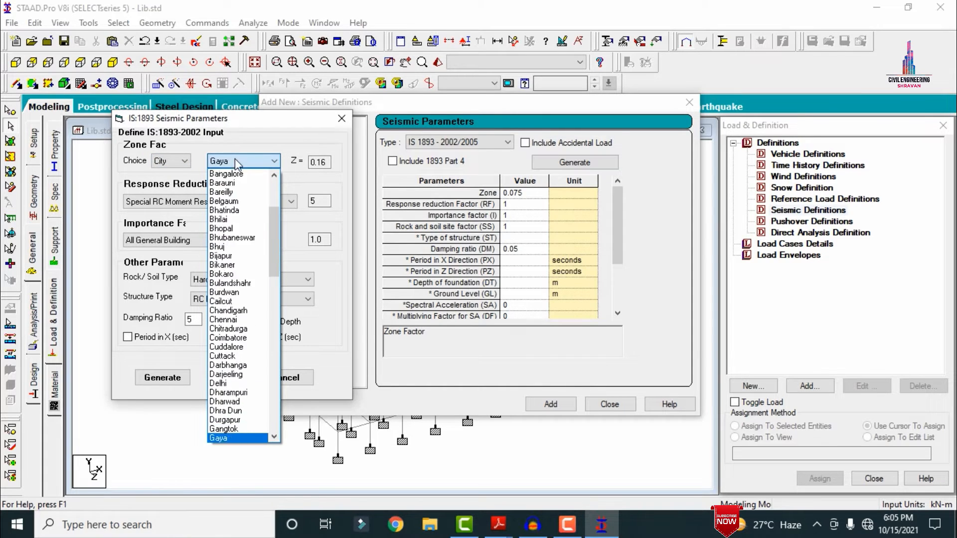
key(Down)
key(Down)
key(Down)
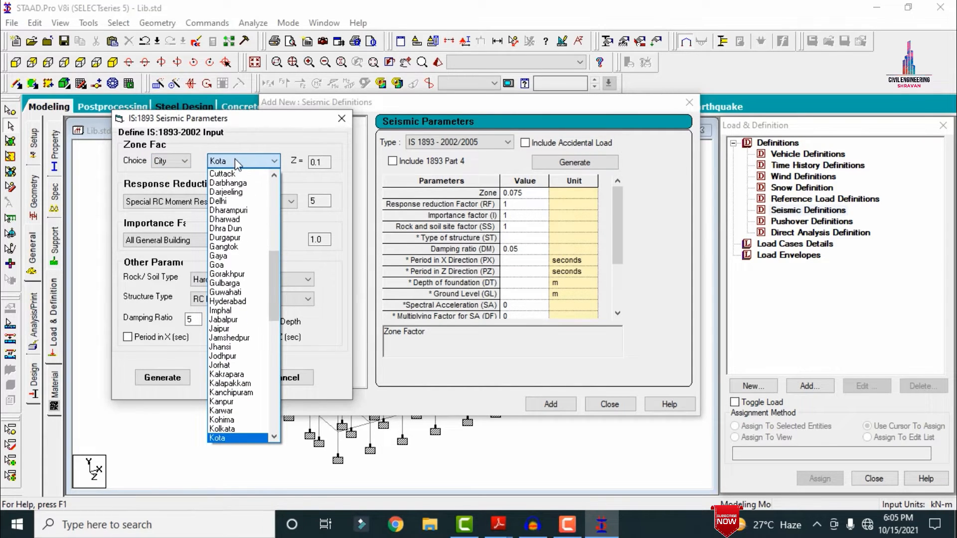
click(237, 162)
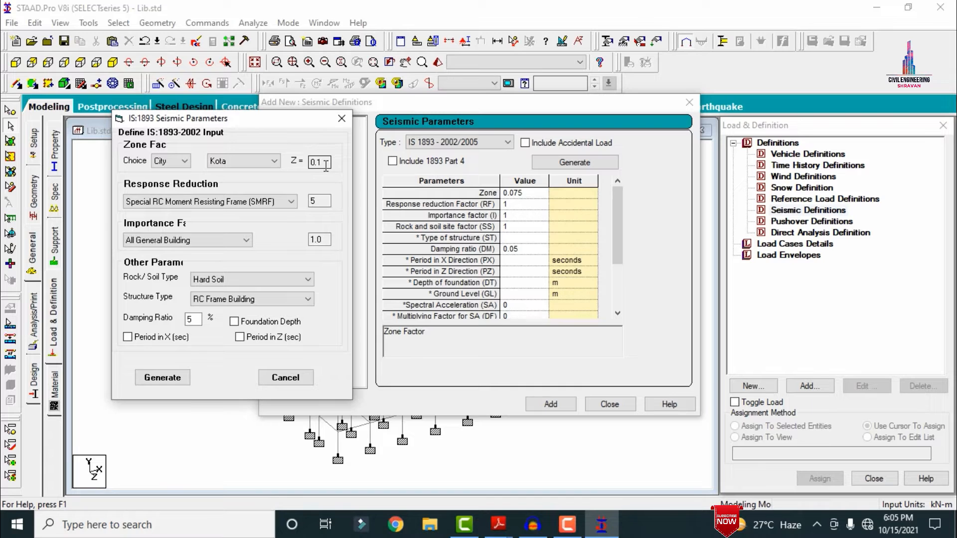
Step: Keep the special RC moment resisting frame and general building options, set the soil type to Medium Soil, and generate the parameters
click(164, 201)
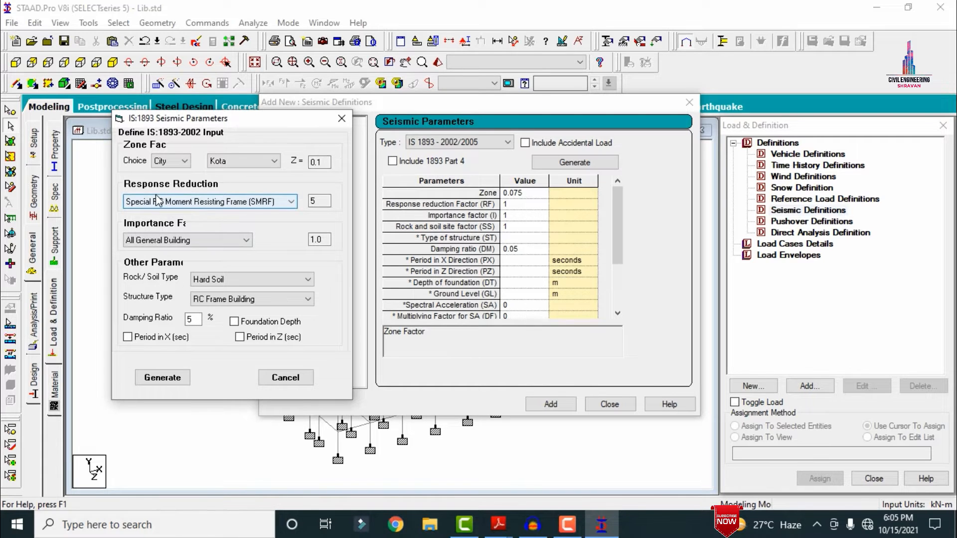
click(166, 242)
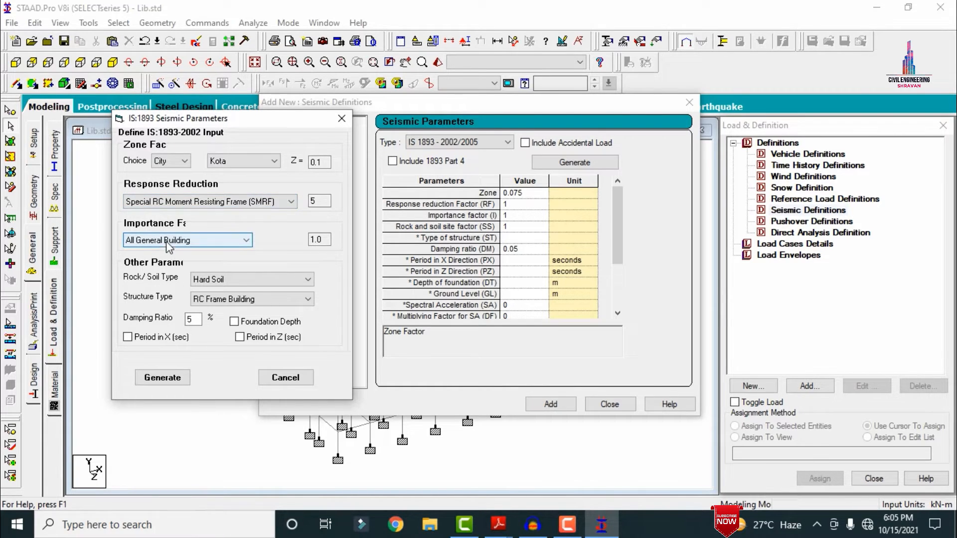
click(238, 274)
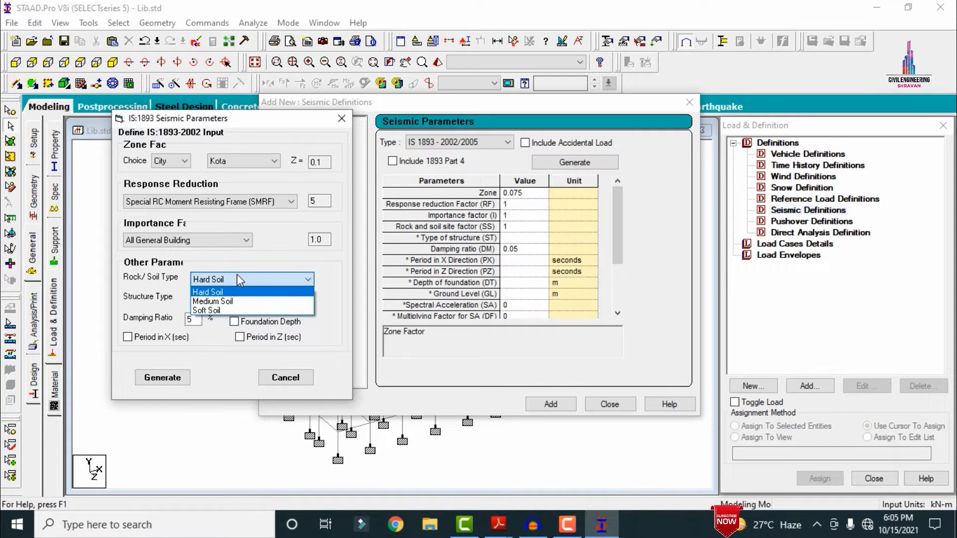
key(Down)
key(Return)
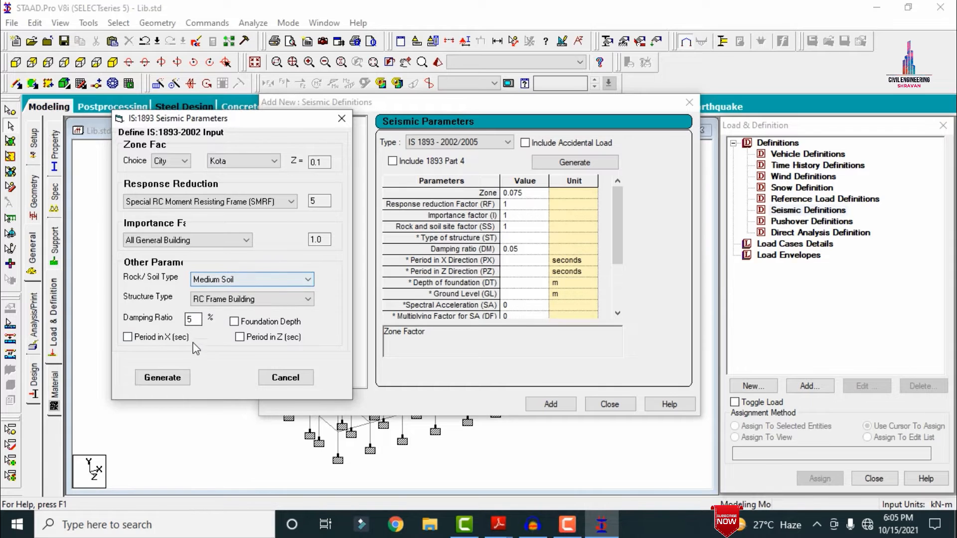
click(170, 379)
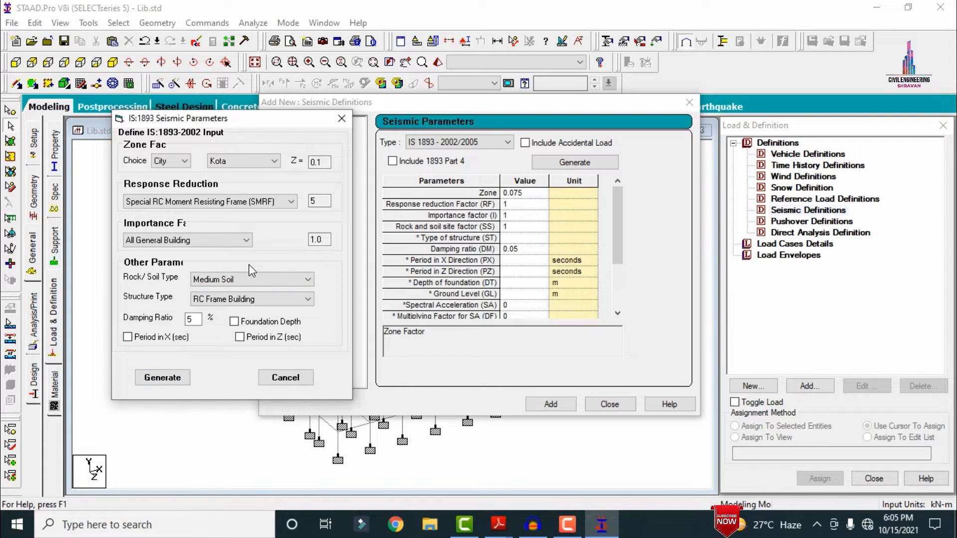
click(242, 280)
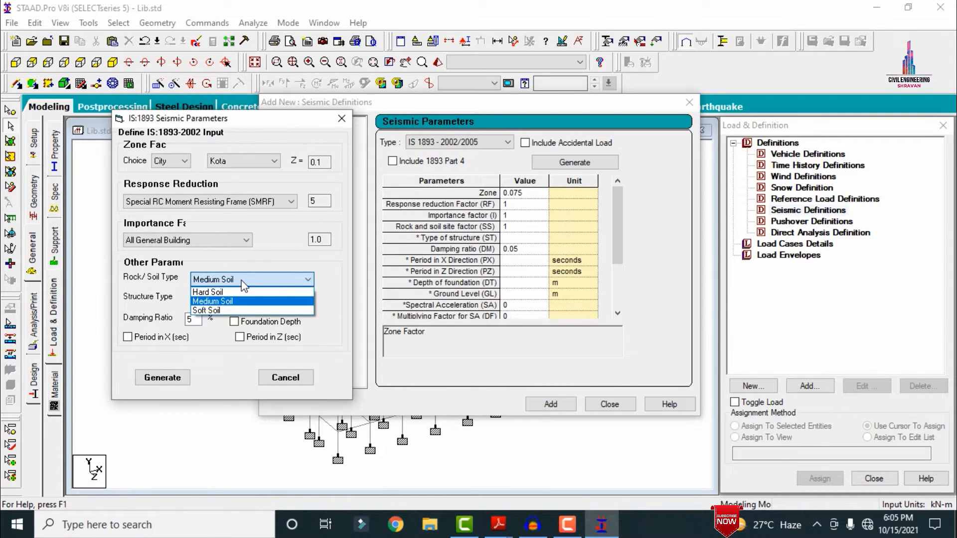
click(244, 284)
click(159, 378)
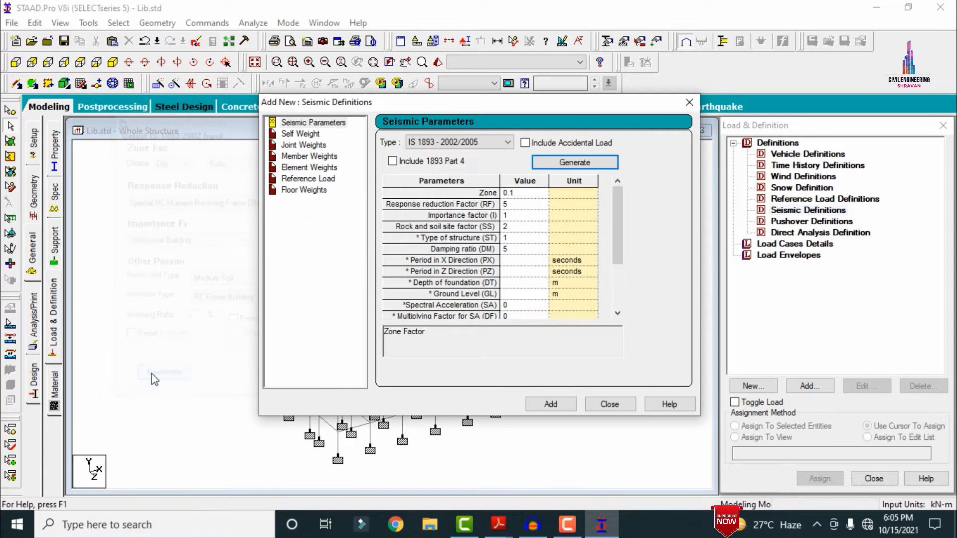
Step: Set the damping ratio to 0.05 and add the seismic parameters to the definitions
click(507, 249)
text(0.05)
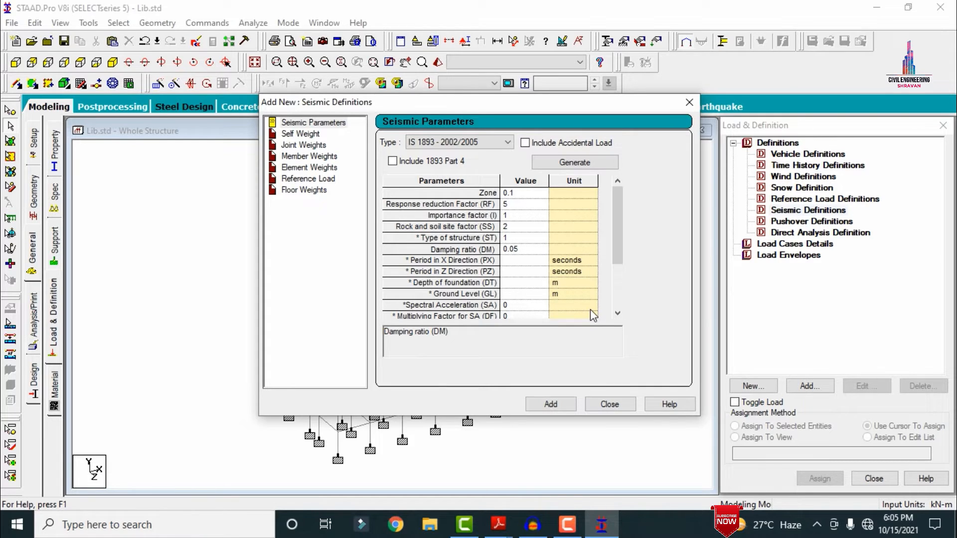
click(551, 403)
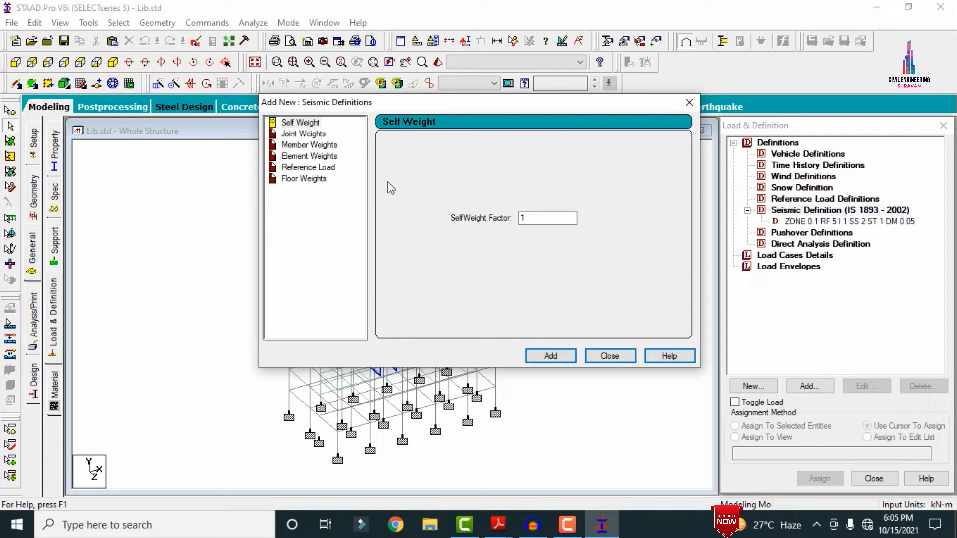
Step: Add a seismic self weight with factor 1 and set the member weights loading type to UNI
click(551, 356)
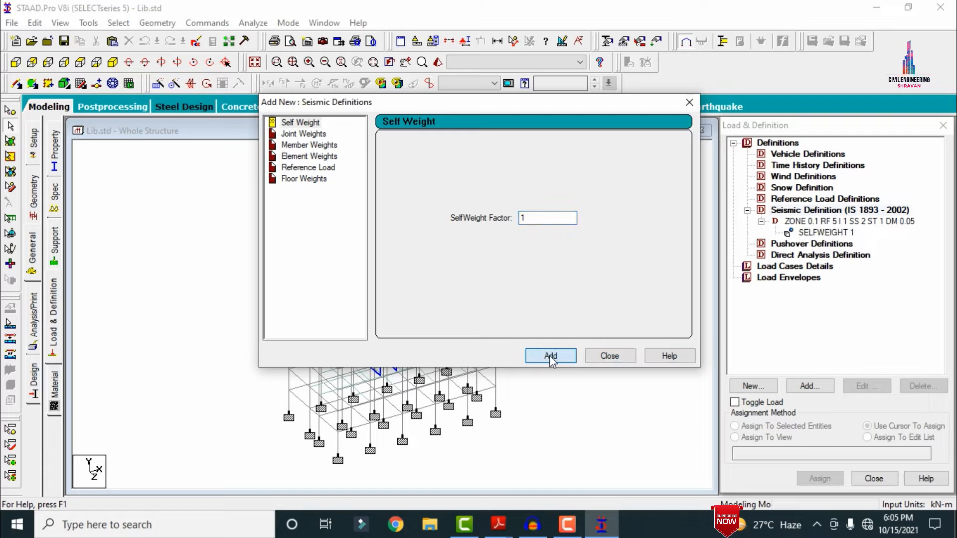
click(311, 148)
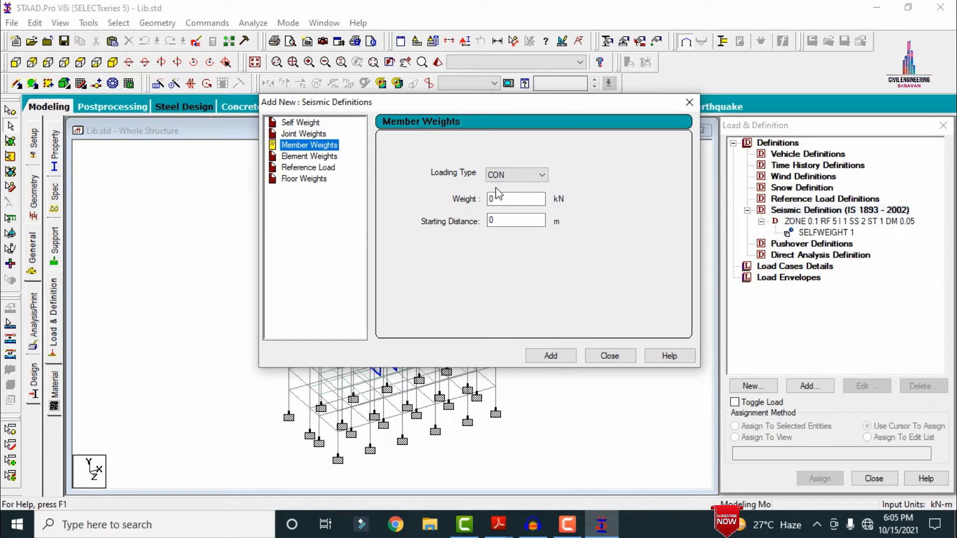
click(513, 176)
click(510, 197)
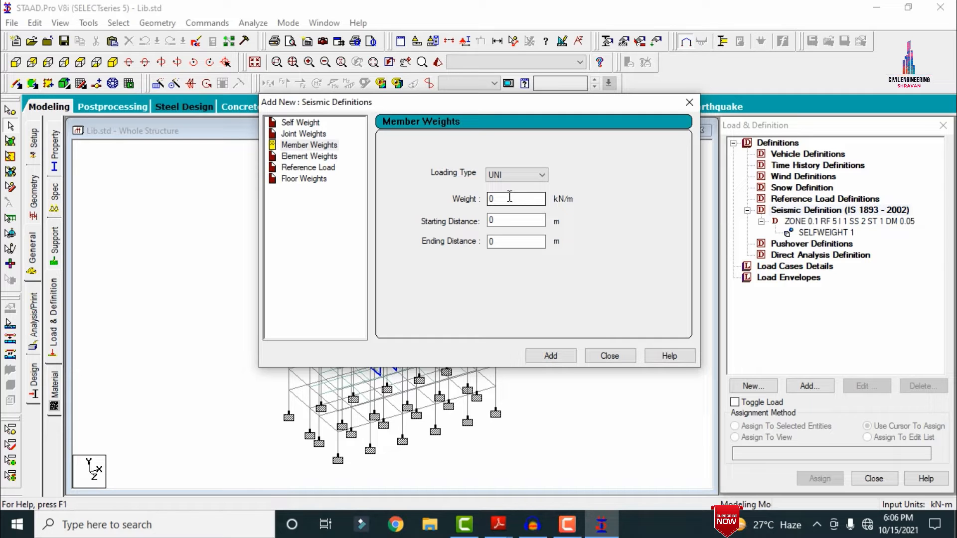
Step: Switch to Calculator and compute the outer wall load as 0.23 × 20 × 3
click(17, 525)
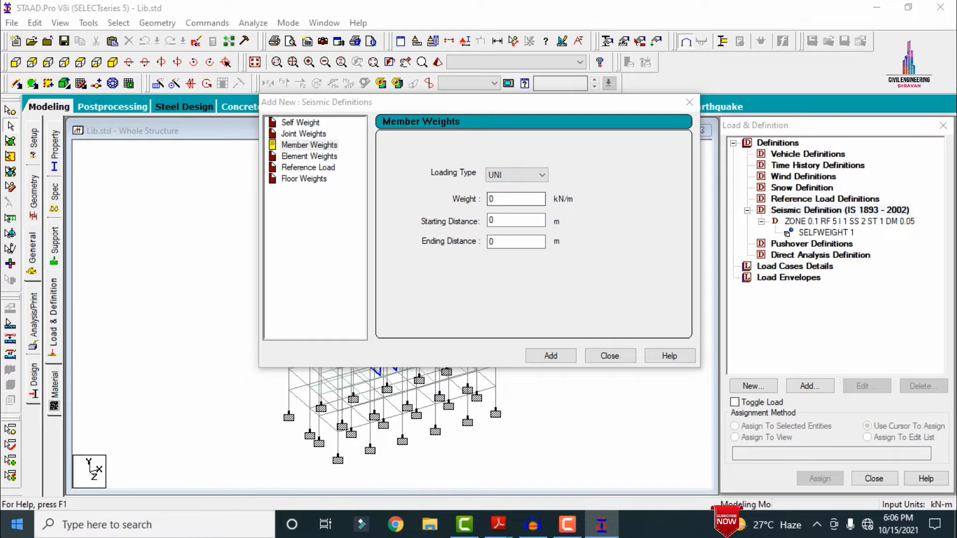
text(cal)
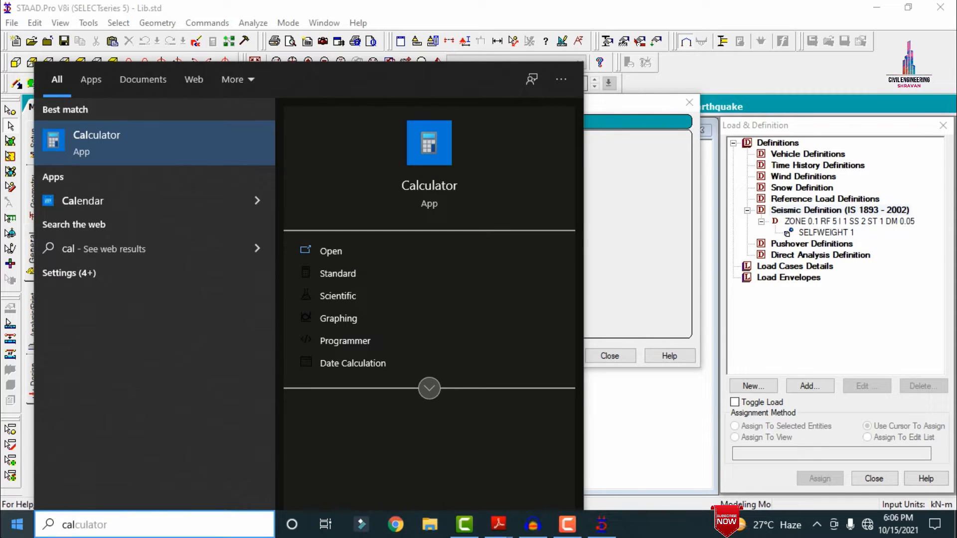
key(Escape)
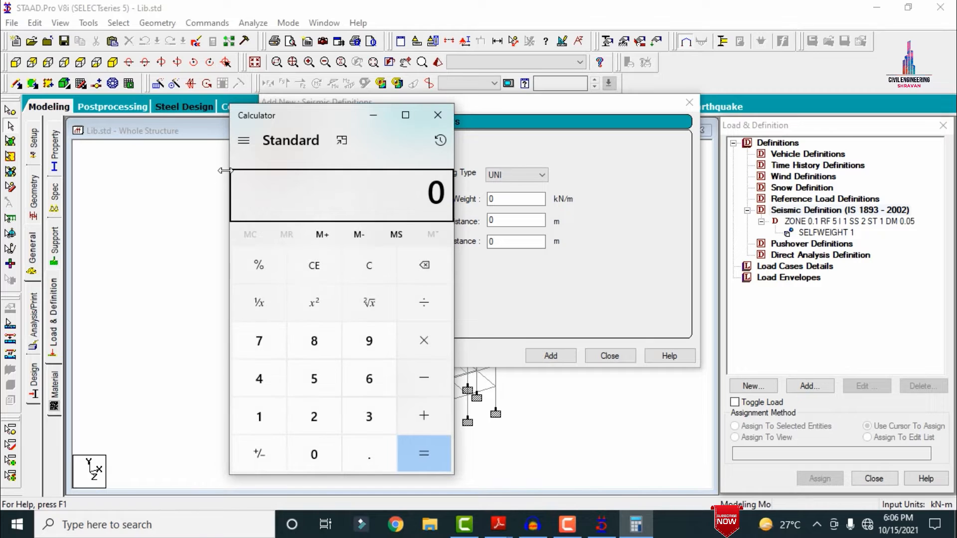
text(.23)
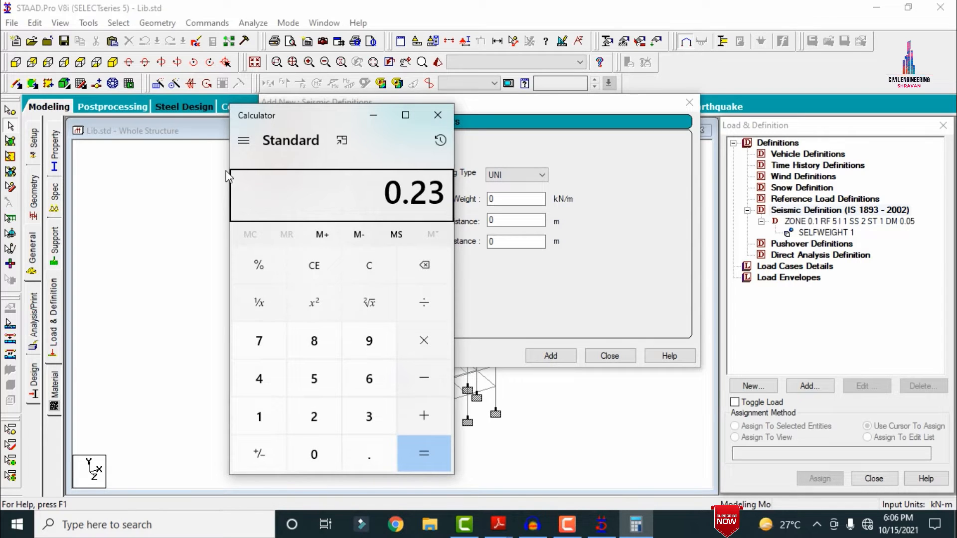
key(asterisk)
text(20)
key(asterisk)
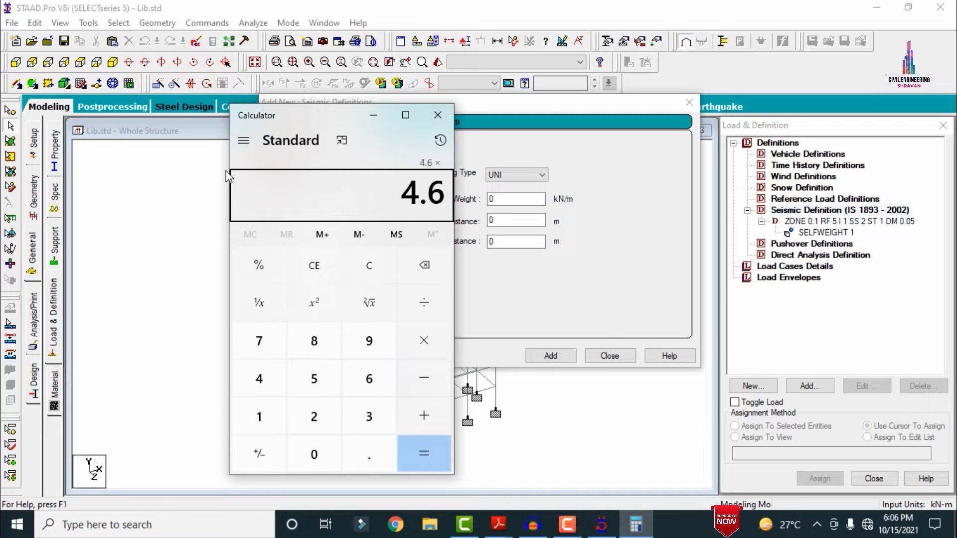
text(3)
key(Return)
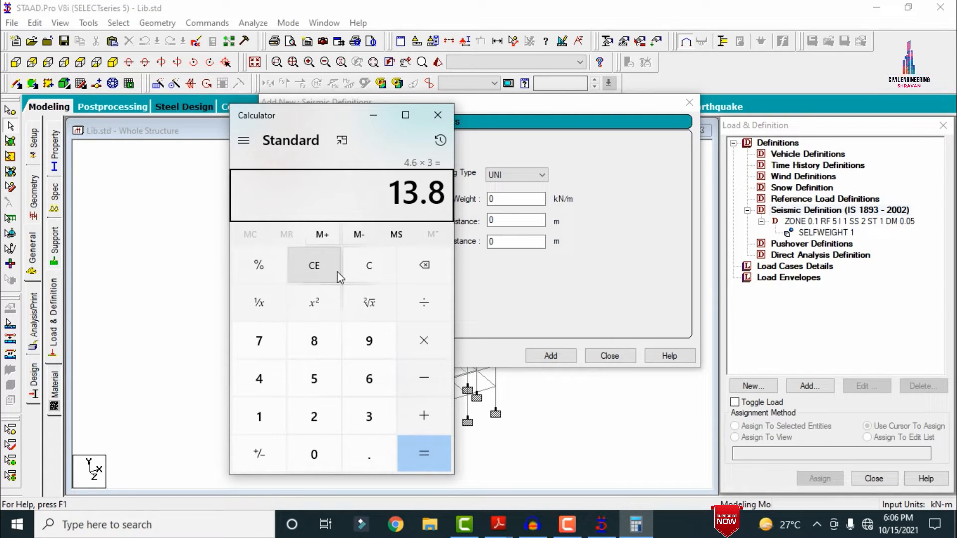
Step: Compute the load of the 0.125 m wall as 0.125 × 20 × 3, and clear the calculation
click(364, 270)
text(.125)
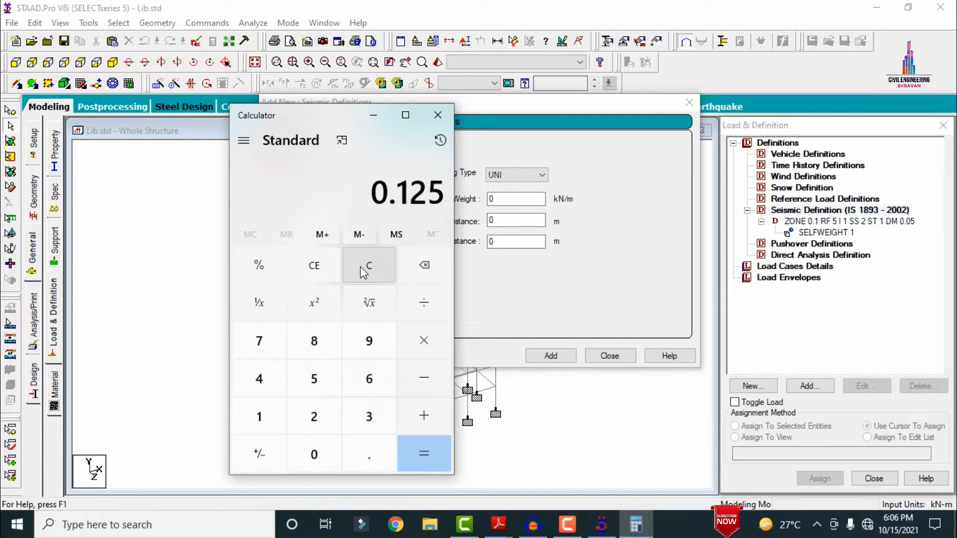
key(asterisk)
text(29)
key(BackSpace)
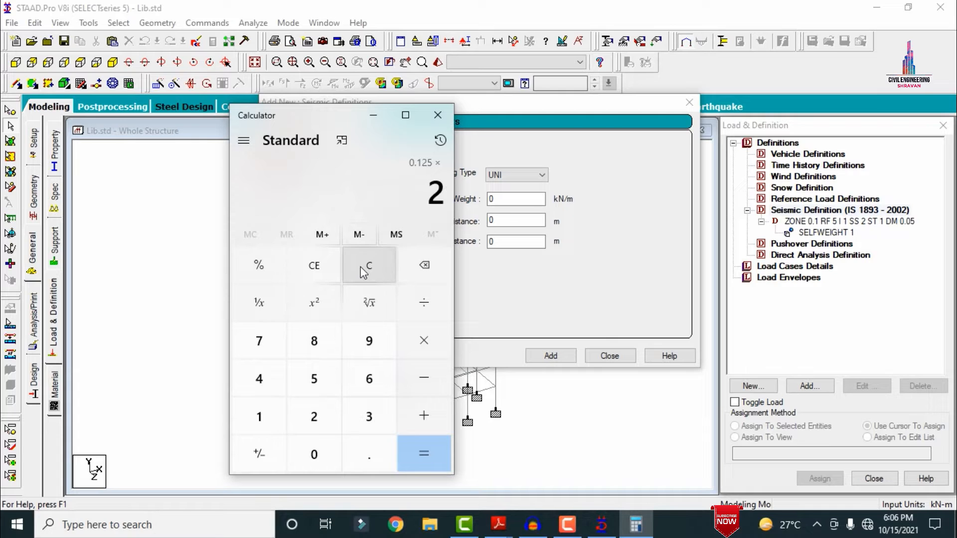
text(0)
key(asterisk)
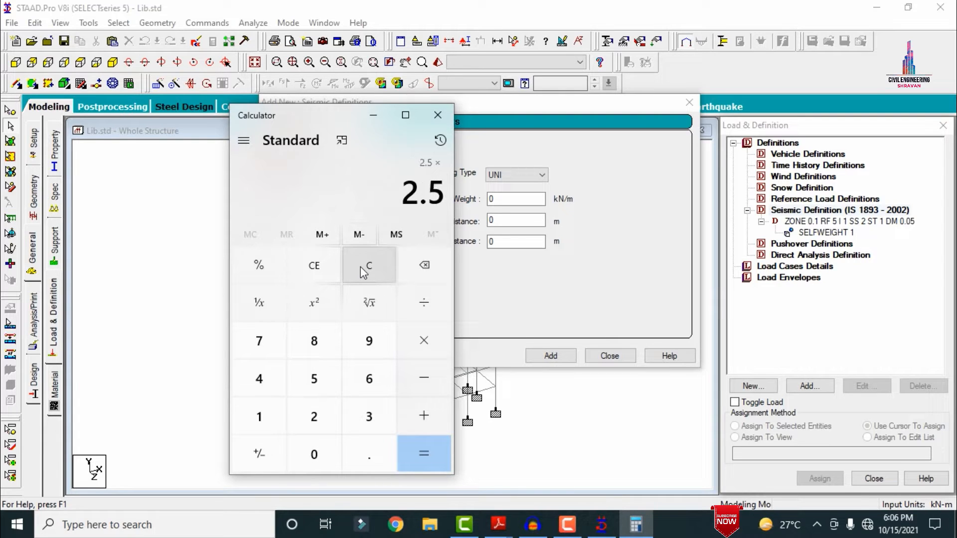
text(3)
key(Return)
click(364, 273)
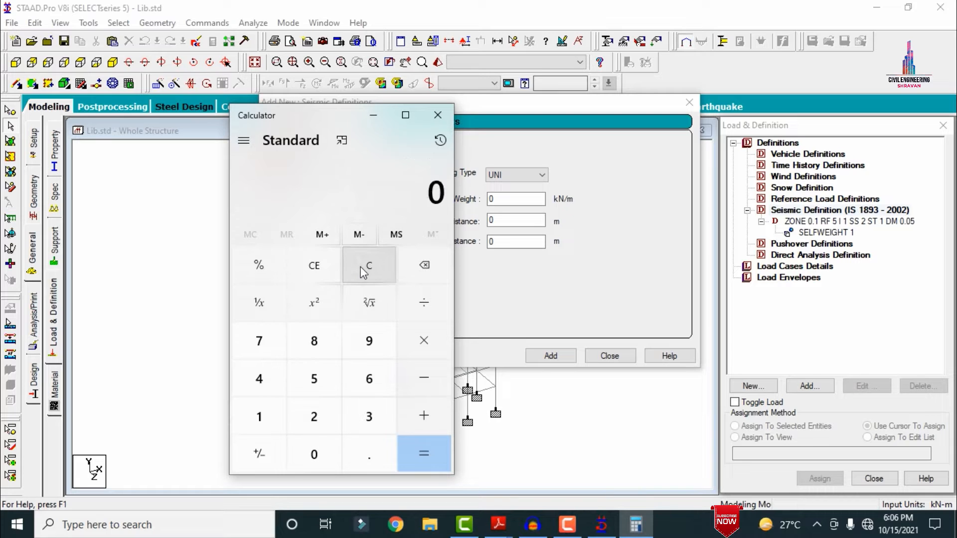
Step: Compute the load of the 1.2 m high, 0.125 m thick wall as 0.125 × 20 × 1.2
text(0.125)
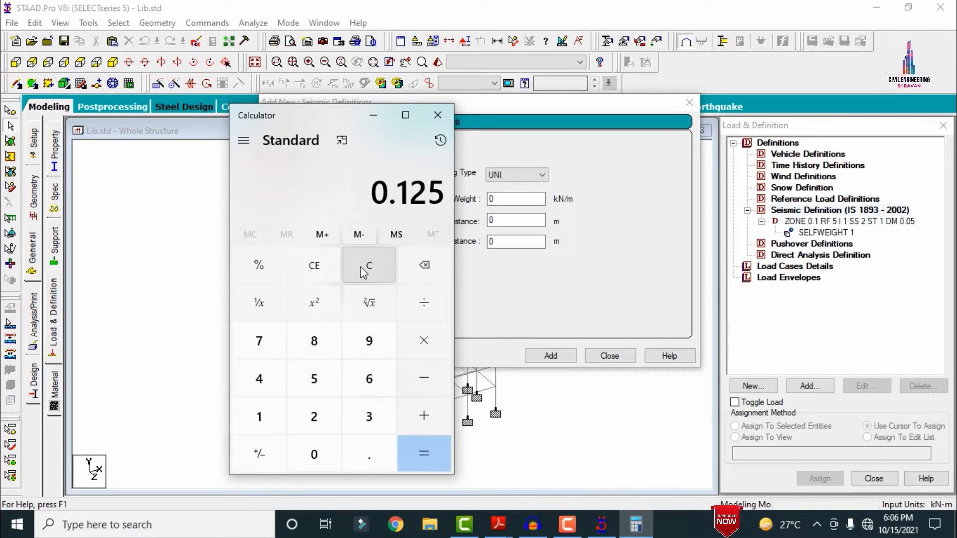
text(*20*1.2)
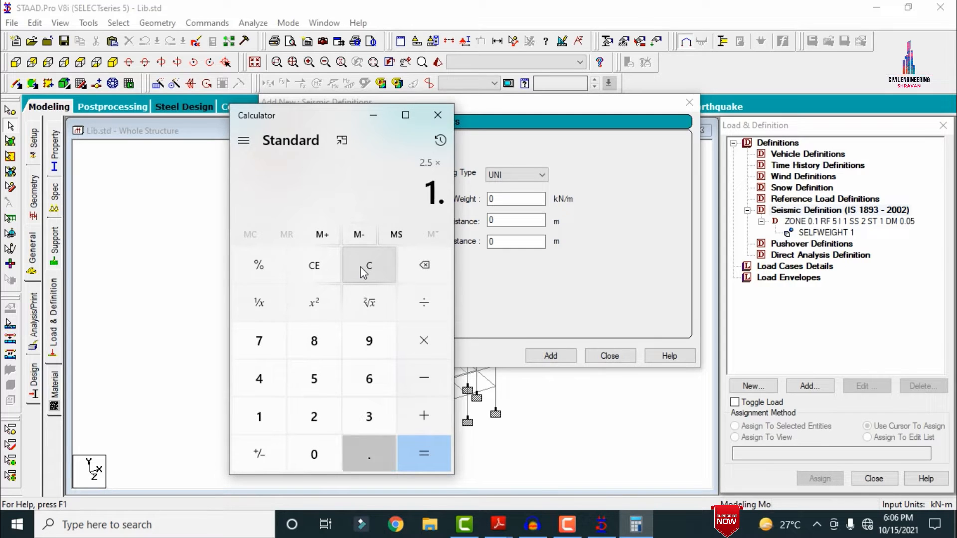
key(Return)
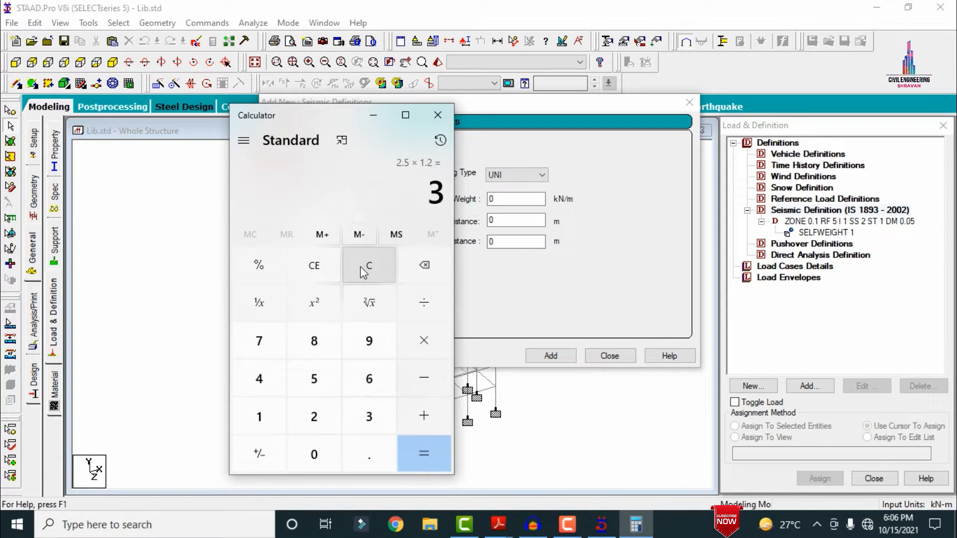
Step: Total the wall loads by adding 7.5 and 13.8 to the calculated result
click(421, 414)
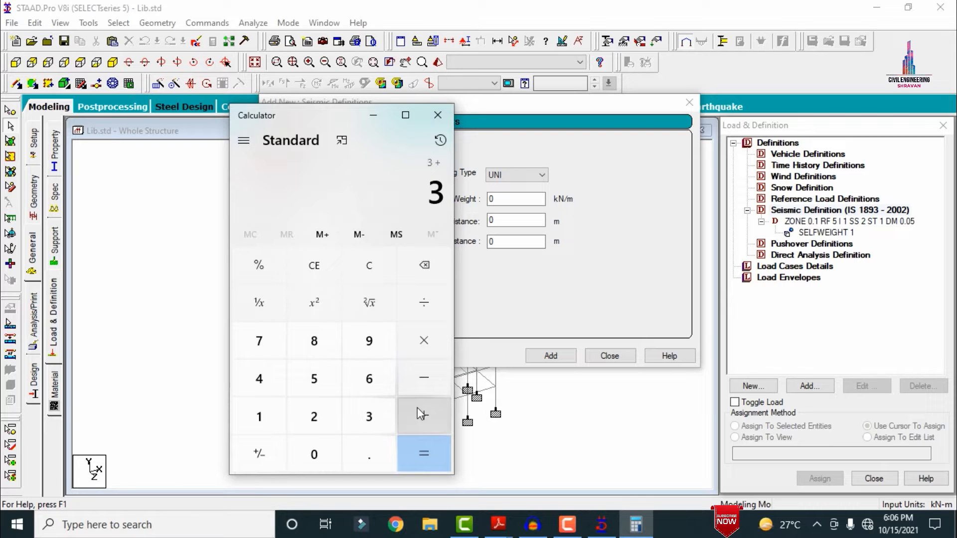
text(7.5)
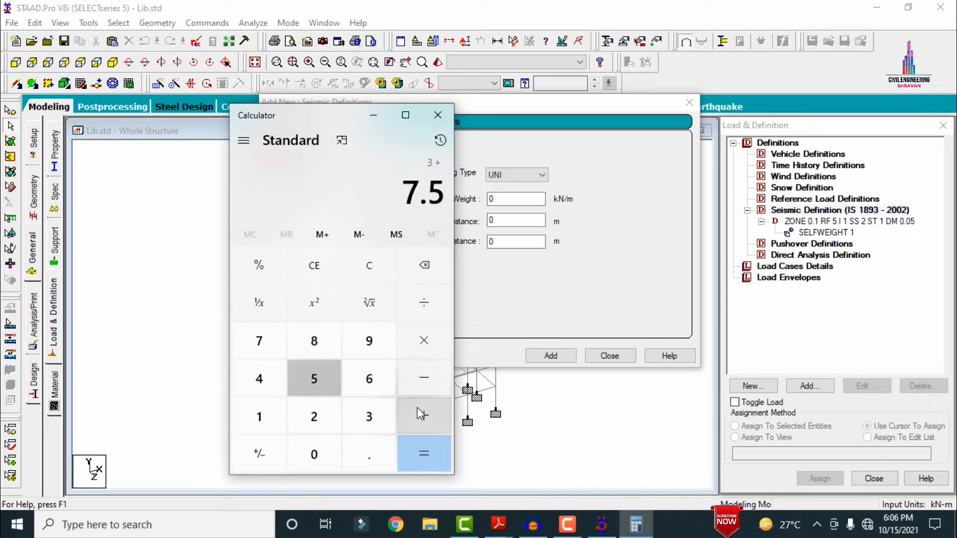
click(421, 413)
text(13.8)
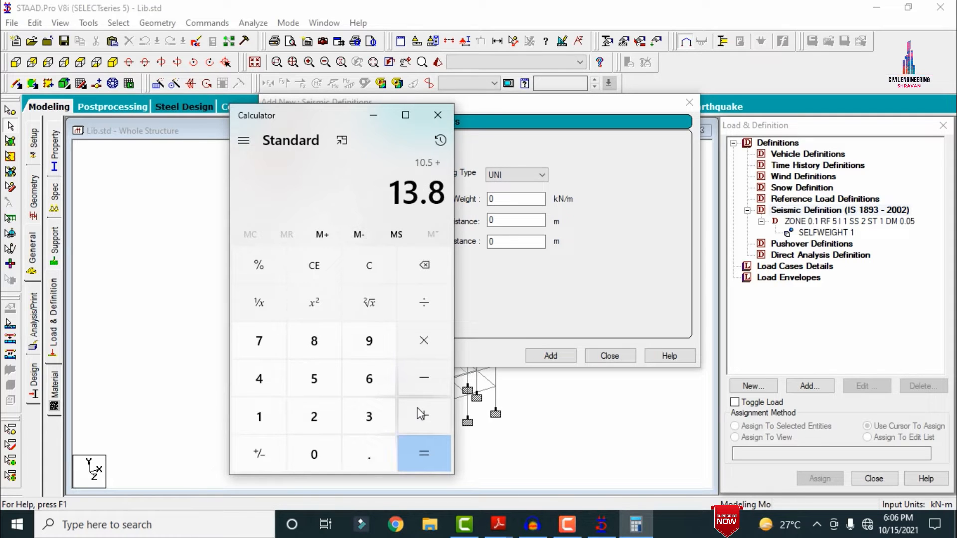
key(Return)
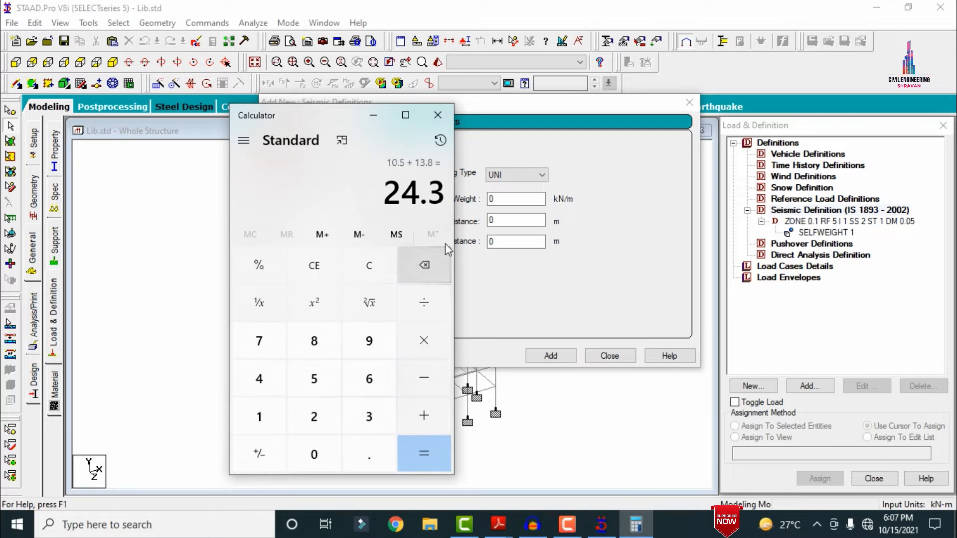
Step: Return to STAAD.Pro and add a uniform seismic member weight of 24.3 kN/m
click(368, 119)
drag(493, 201, 402, 201)
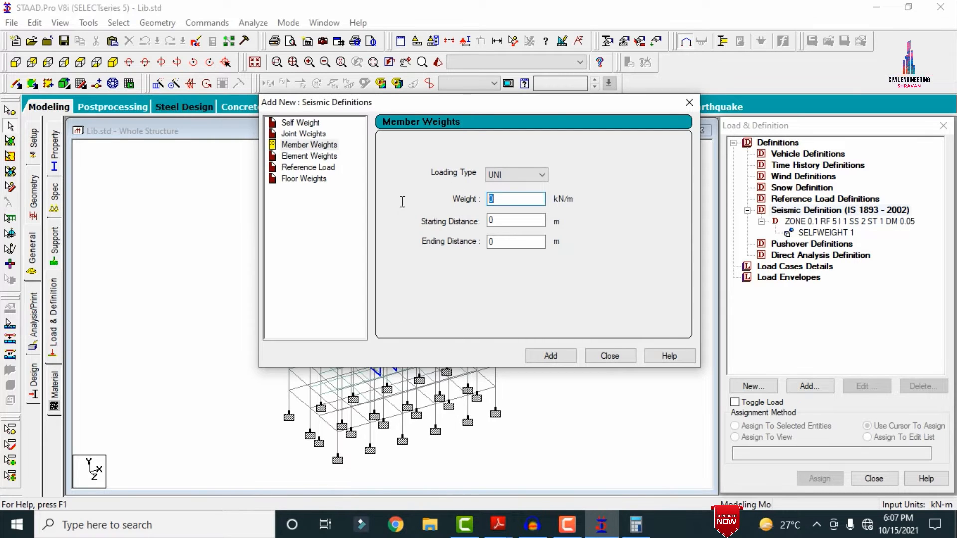
text(24.3)
click(568, 359)
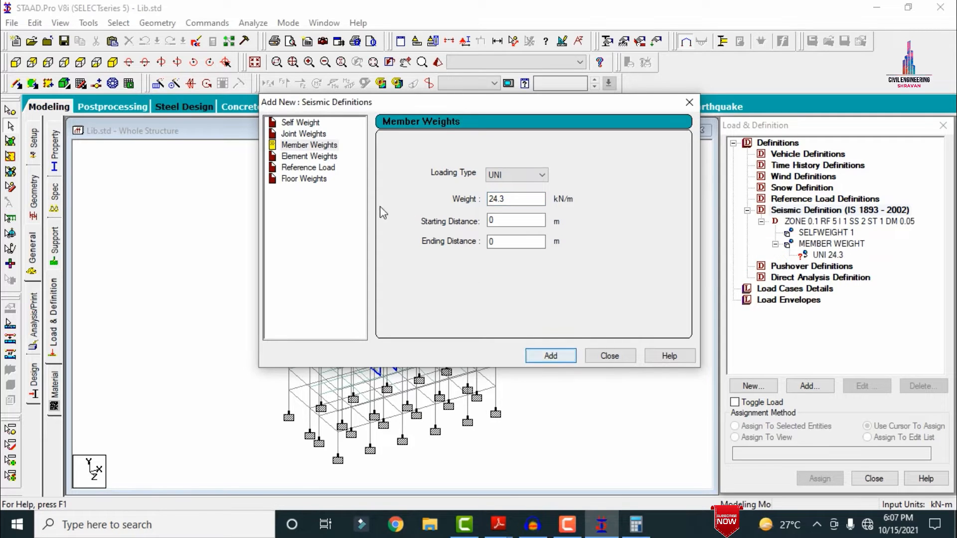
Step: Add a seismic floor weight with a pressure of 2 kN/m2 over the Y range from 6 to 27 m, and close the dialog
click(309, 180)
double_click(456, 193)
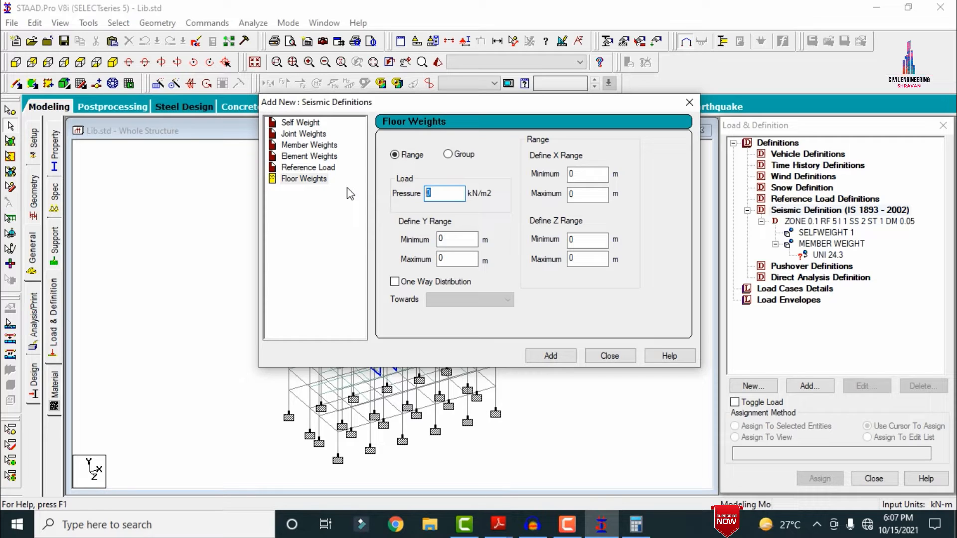
text(2)
key(Tab)
key(Tab)
double_click(445, 242)
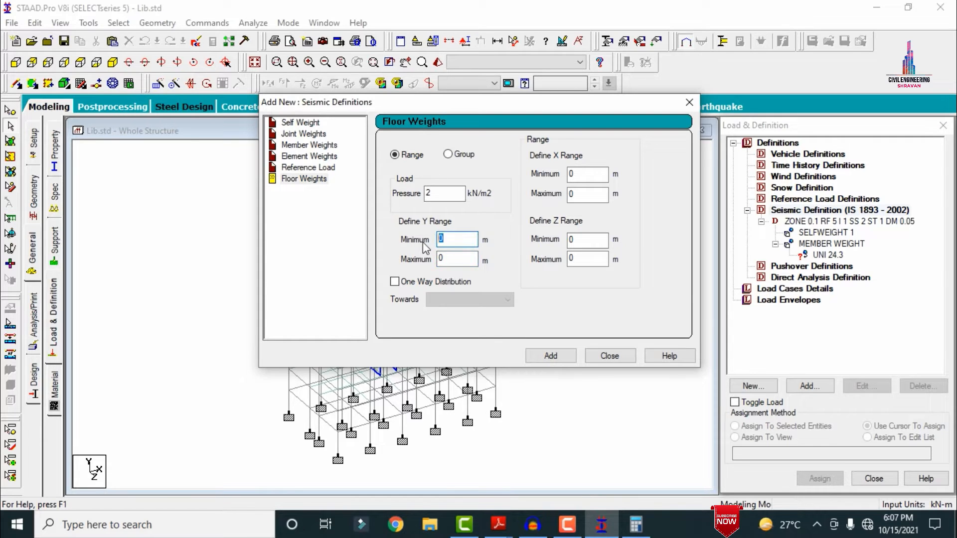
text(6)
key(Tab)
text(2)
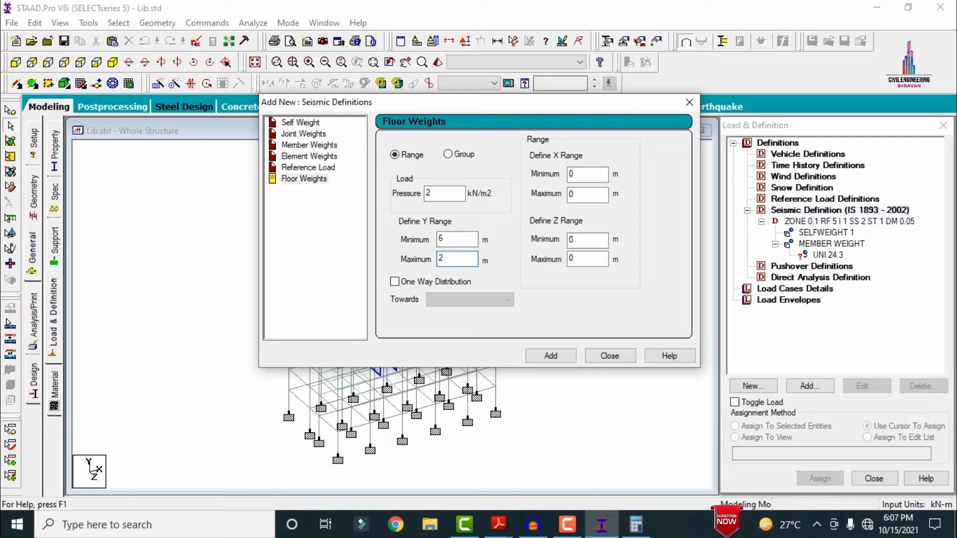
text(7)
click(540, 355)
click(594, 362)
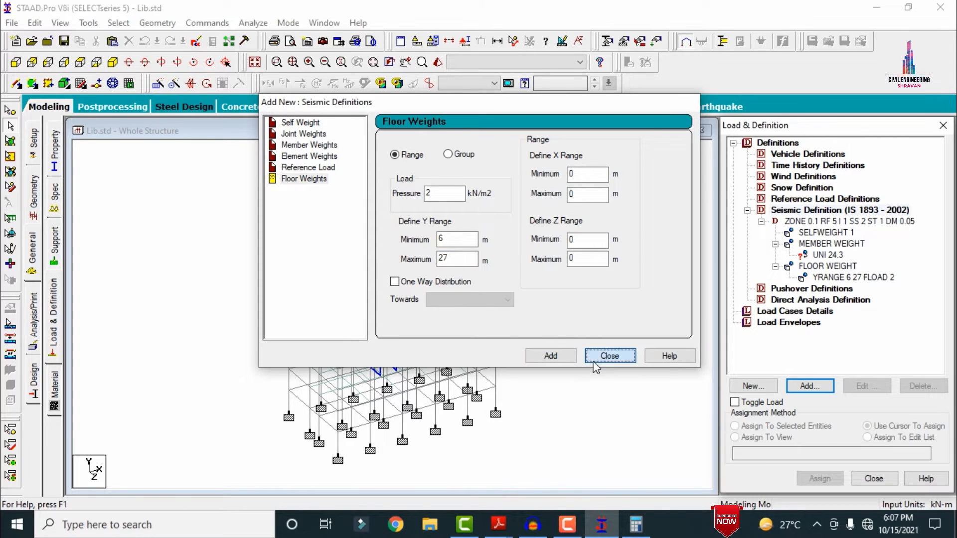
Step: Assign the UNI 24.3 member weight to all beams parallel to X and Z, and clear the selection
click(808, 257)
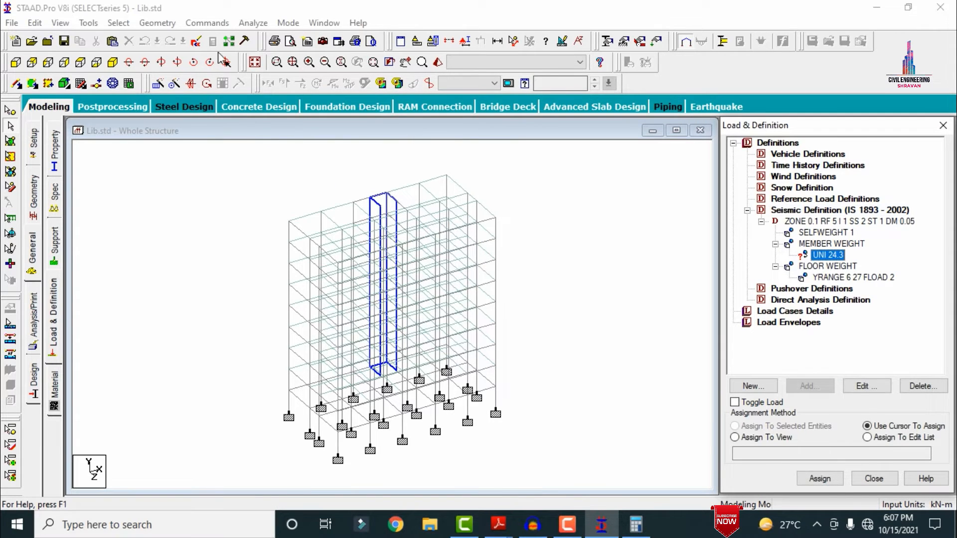
click(118, 22)
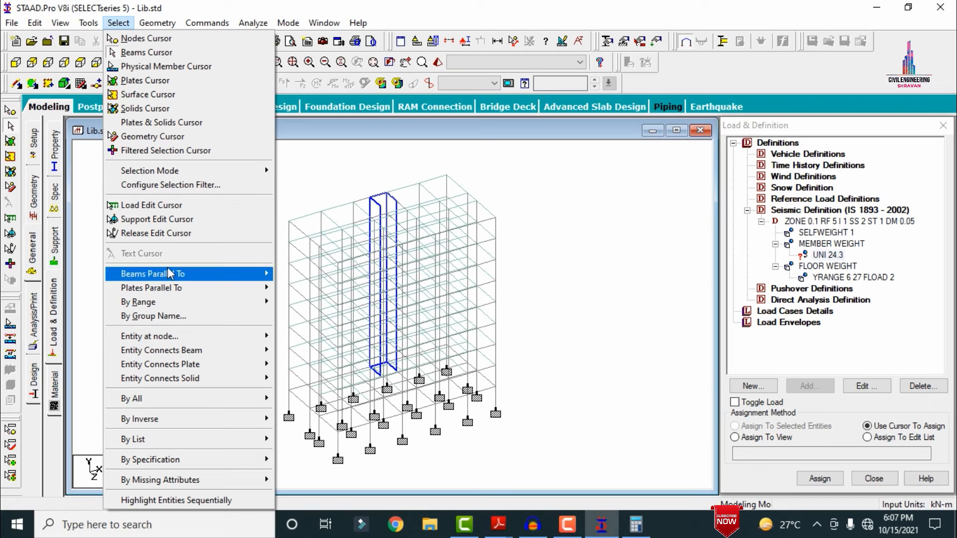
mouse_move(170, 273)
click(299, 276)
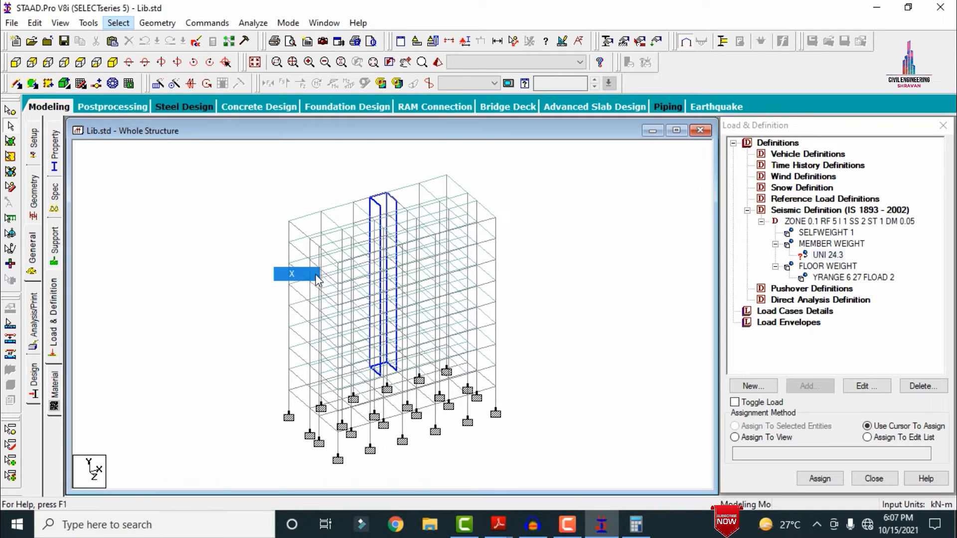
click(129, 23)
mouse_move(189, 275)
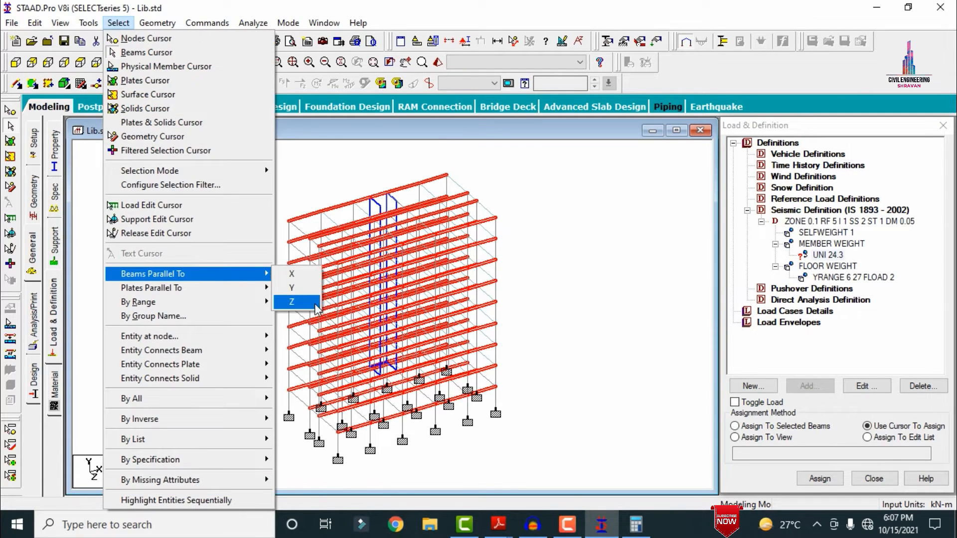
click(314, 303)
click(735, 427)
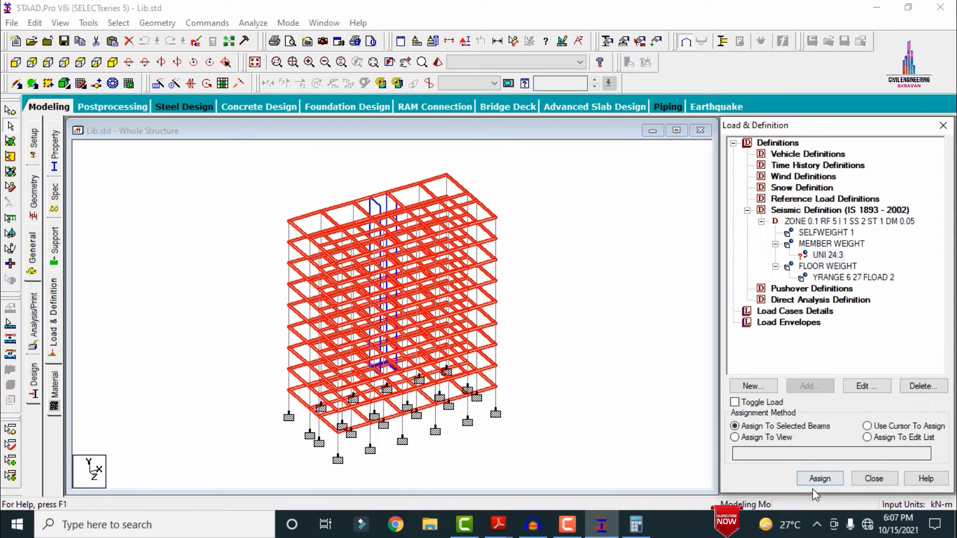
click(821, 478)
click(854, 343)
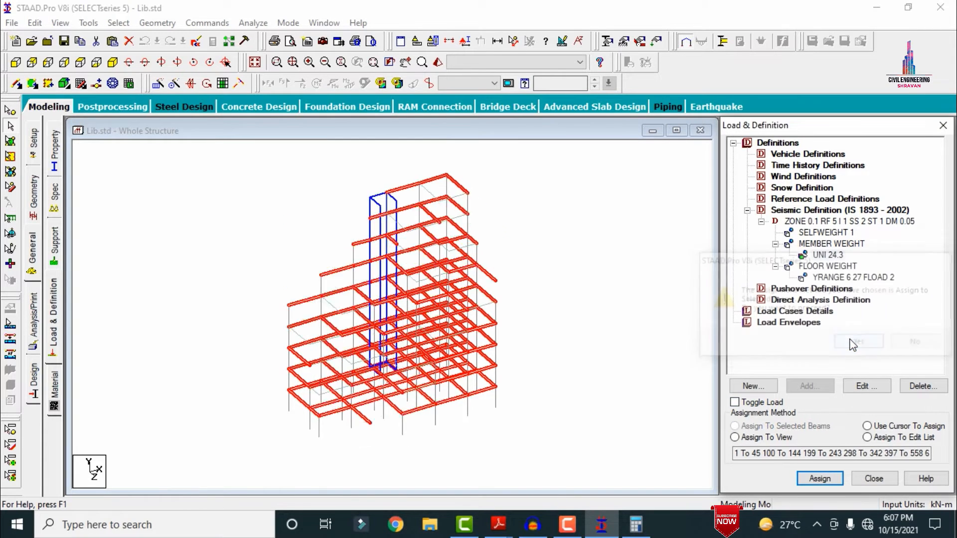
click(652, 282)
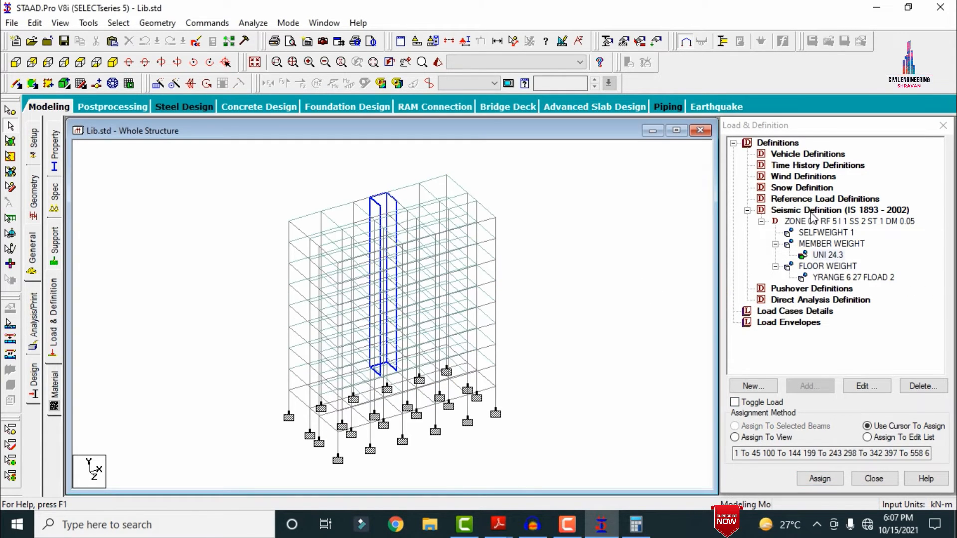
Step: Add a wind definition with type number 1 and the comment WIND 1
click(788, 177)
click(810, 386)
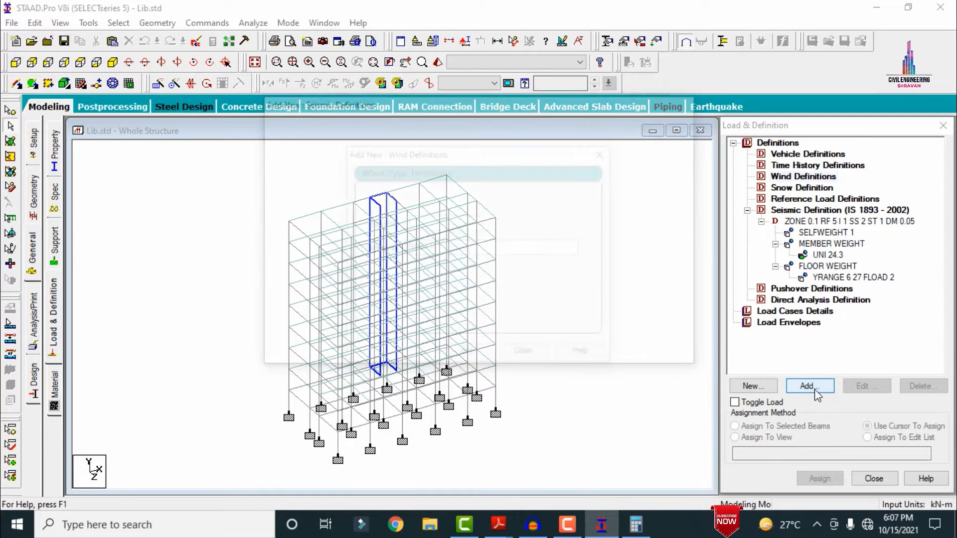
click(466, 355)
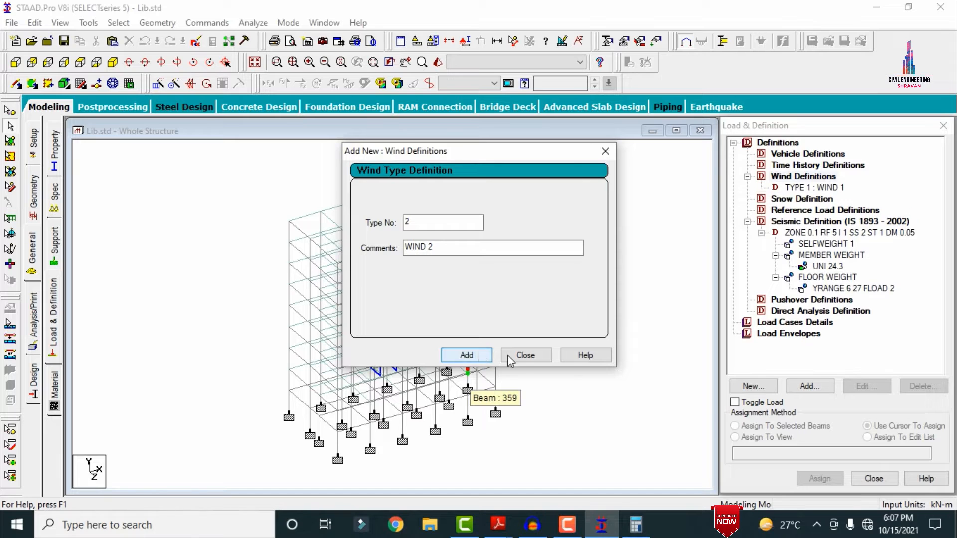
click(524, 355)
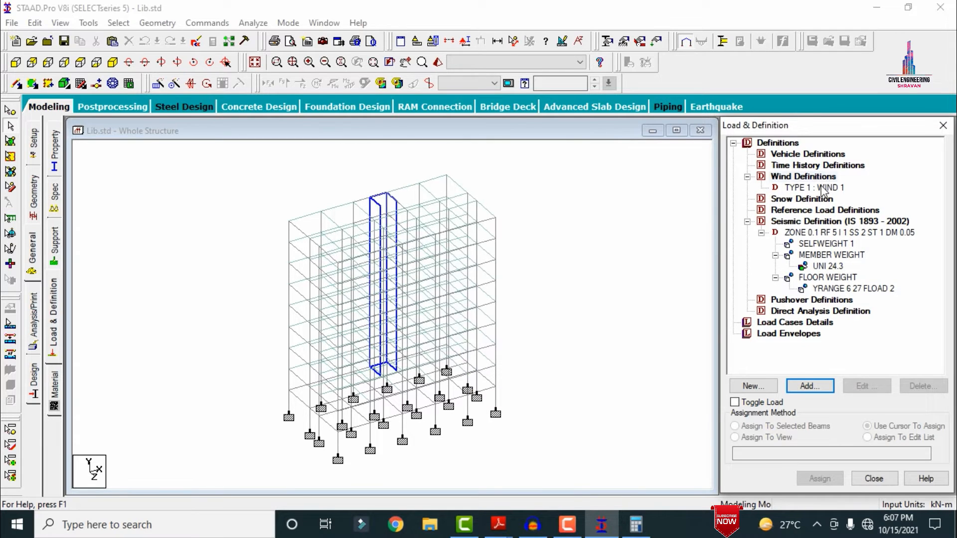
Step: Start the custom intensity table of WIND 1 with 2 kN/m² at 27 m and 1.5 kN/m² at 18 m
click(824, 188)
click(804, 390)
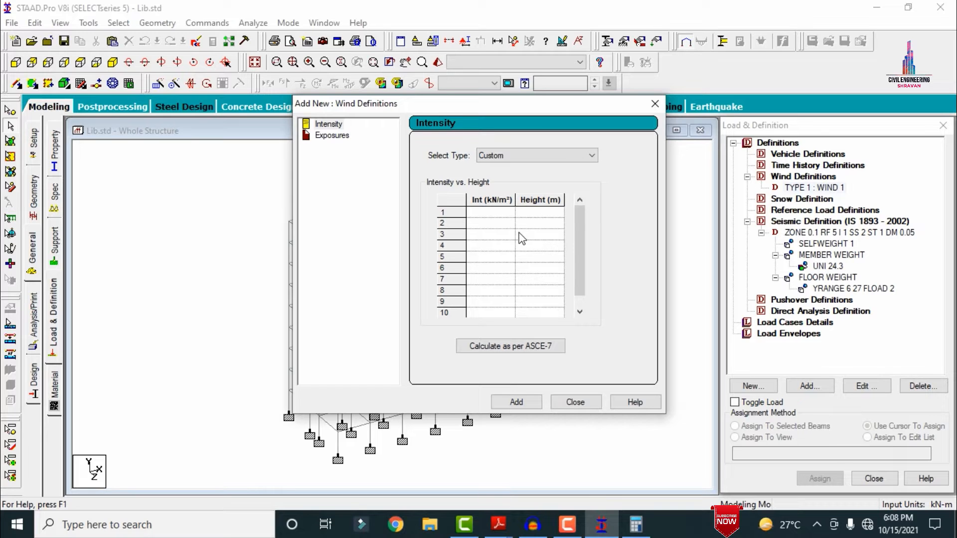
click(505, 214)
text(2)
key(Tab)
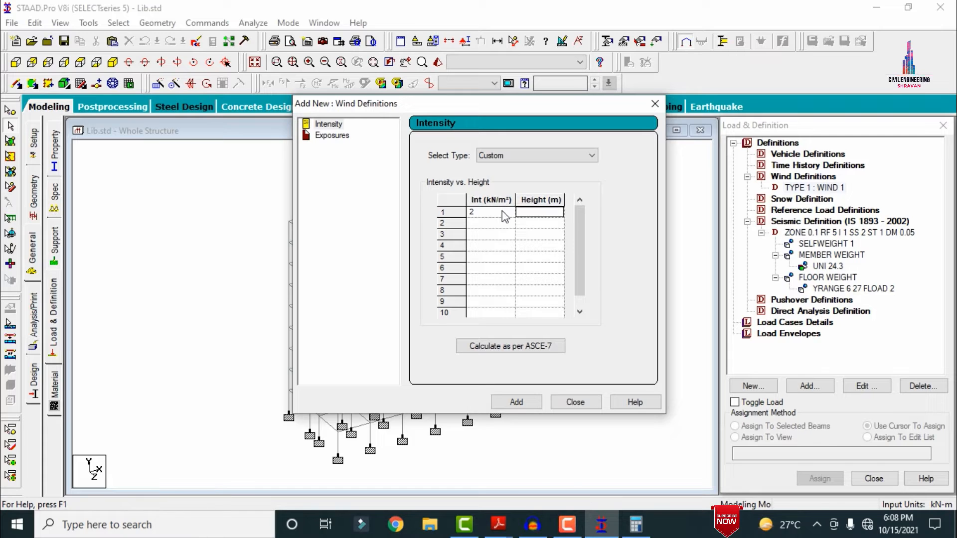
text(27)
key(Tab)
text(1.5)
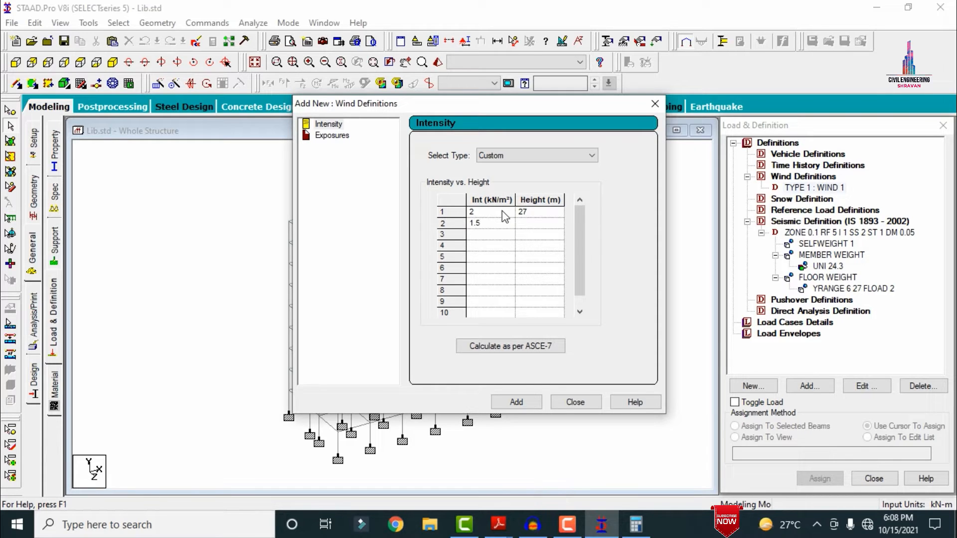
key(Tab)
text(18)
Step: Complete the wind intensity table with 1 kN/m² at 9 m and 0.5 kN/m² at 3 m, and add it to the definition
key(Tab)
text(1)
key(Tab)
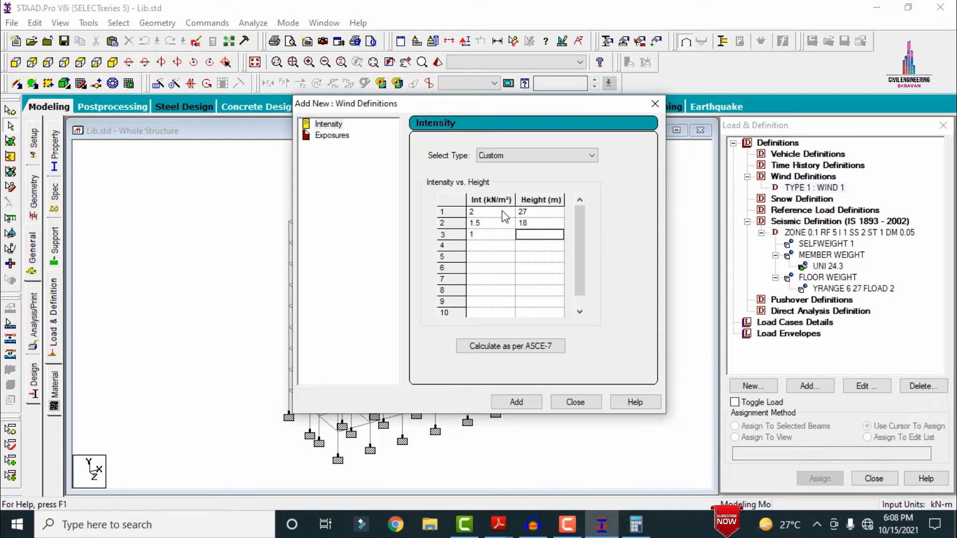
text(9)
key(Tab)
text(0.5)
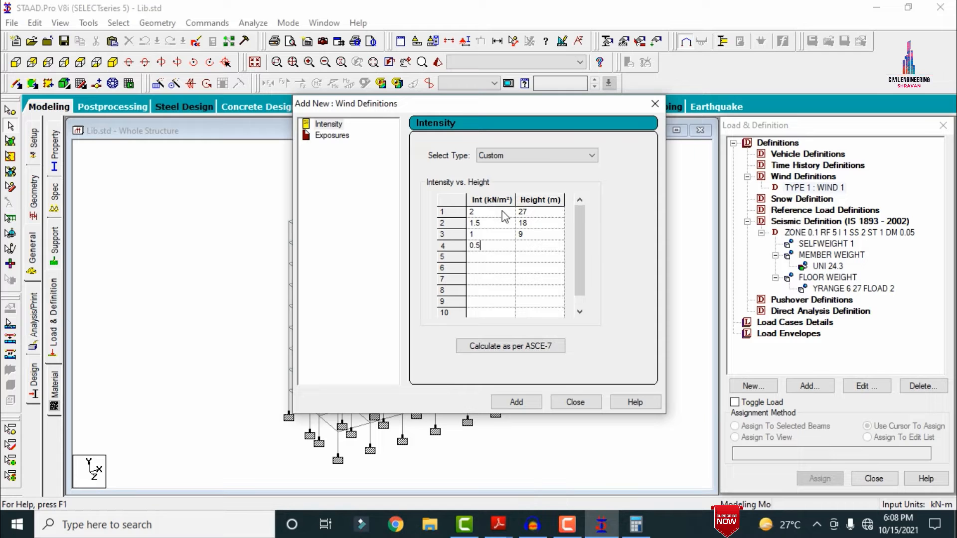
key(Tab)
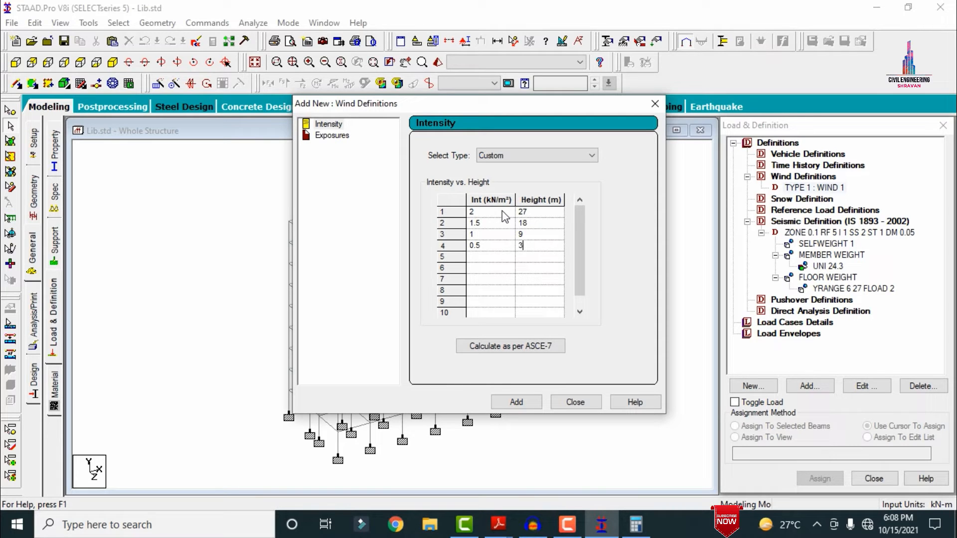
click(518, 401)
Step: Add a wind exposure with factor 1 to WIND 1 and close the dialog
double_click(408, 198)
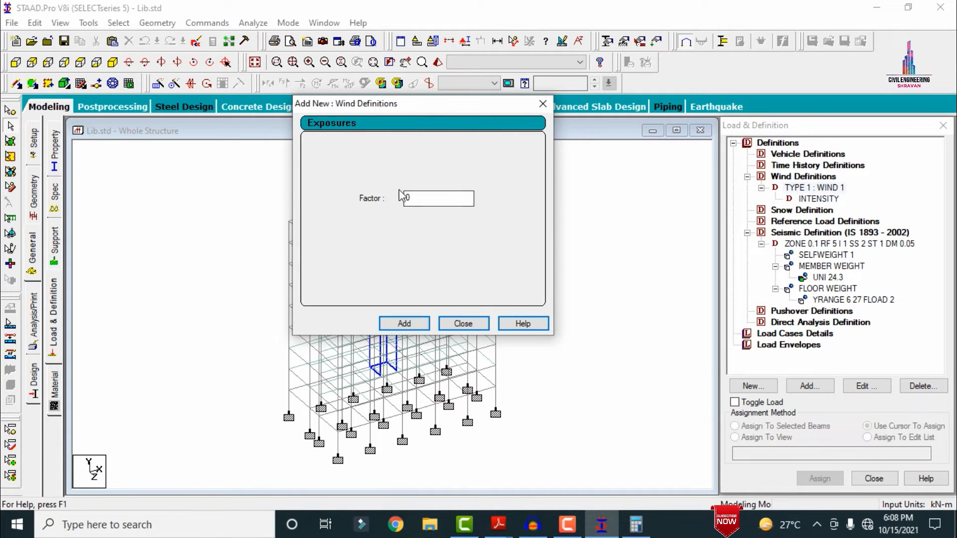
text(1)
key(Return)
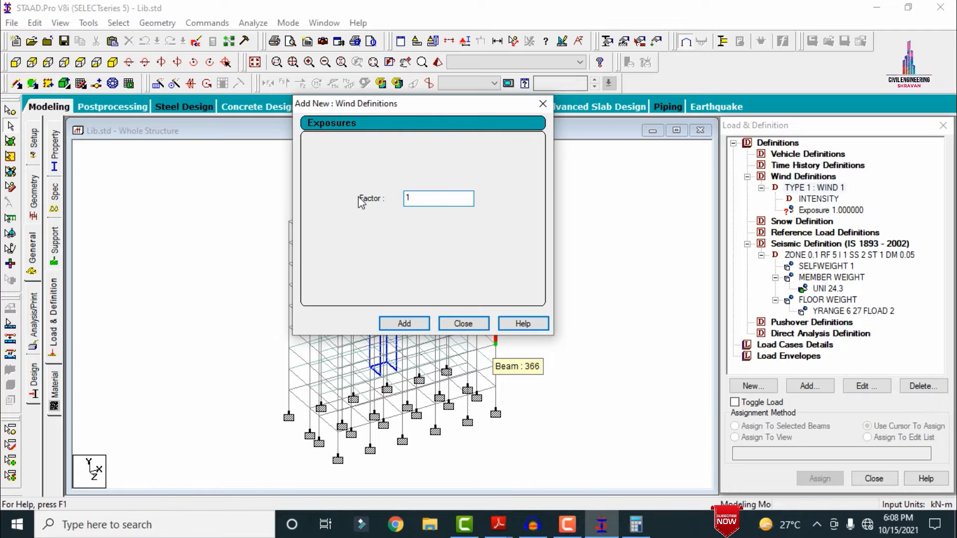
click(479, 324)
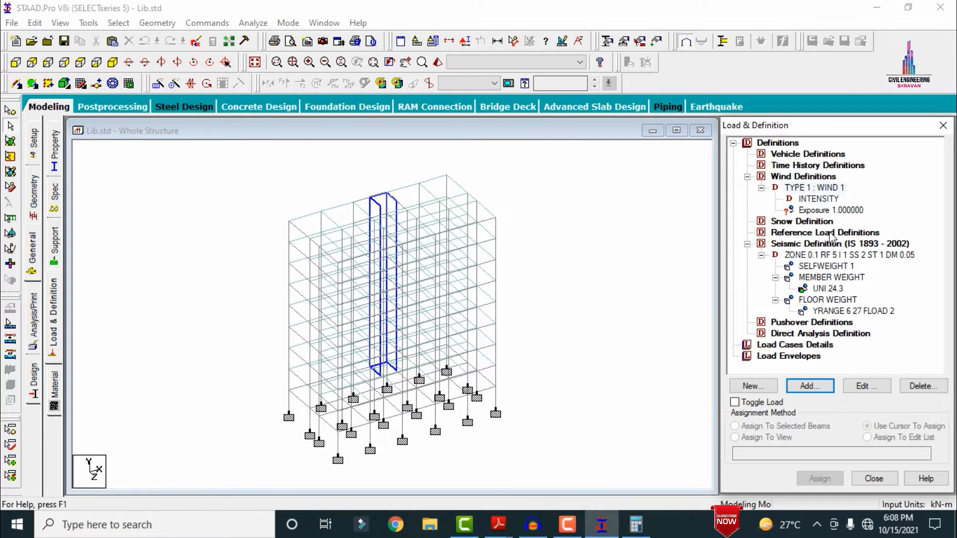
Step: Assign the wind exposure to the whole view and clear the node selection
click(829, 211)
click(761, 437)
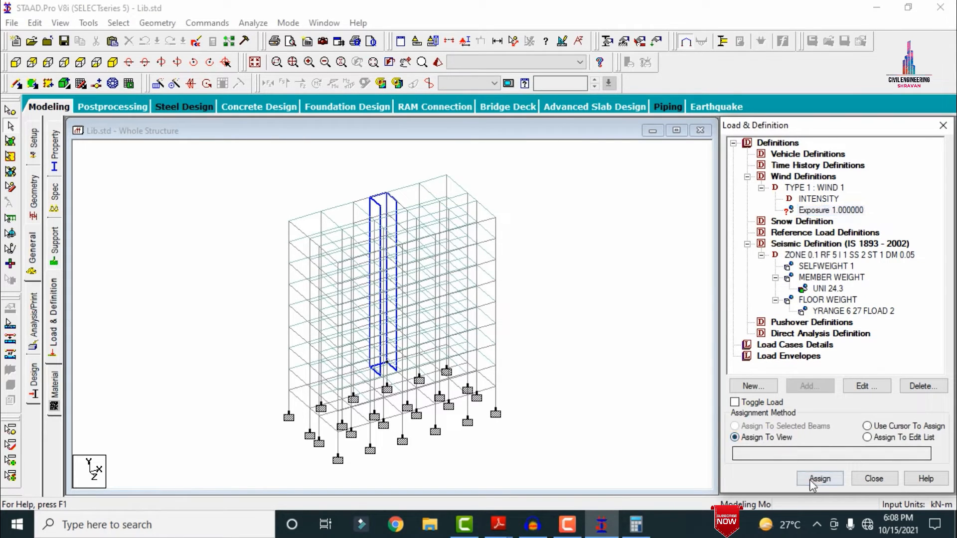
click(820, 479)
click(855, 342)
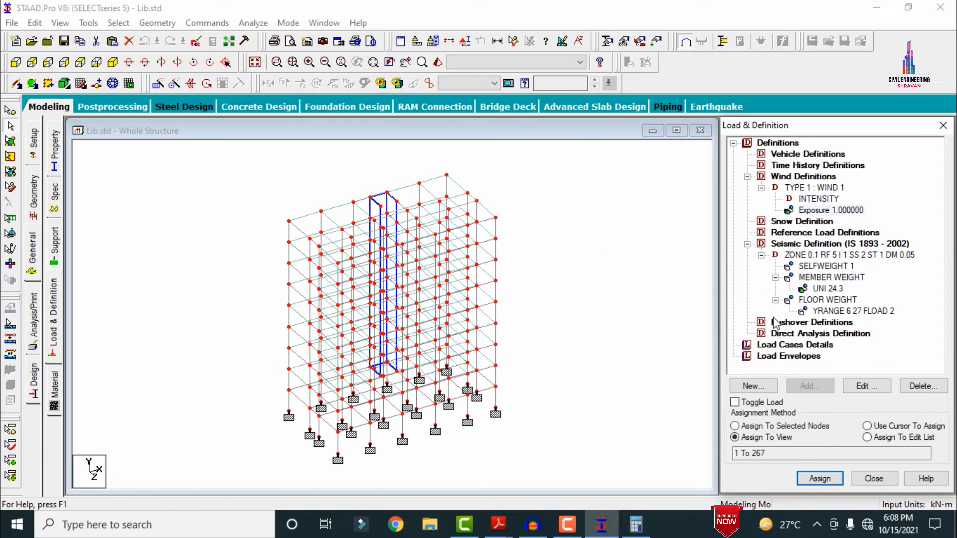
click(596, 222)
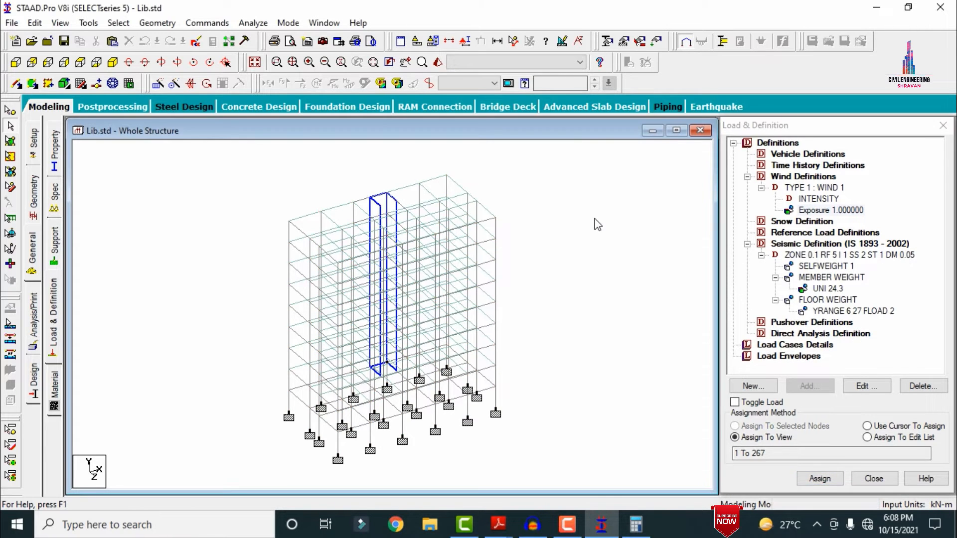
Step: Create two primary load cases of type Seismic, titled EQX and EQZ
click(796, 345)
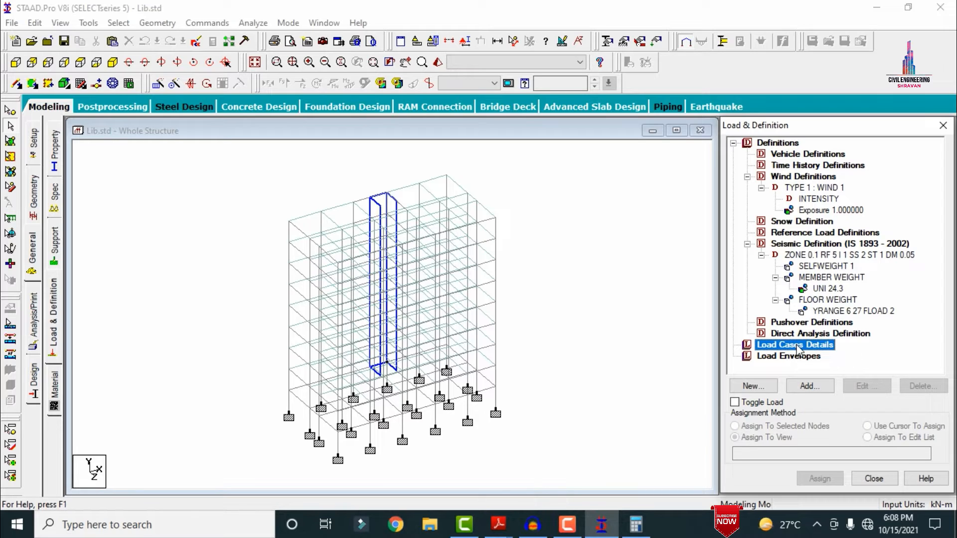
click(808, 387)
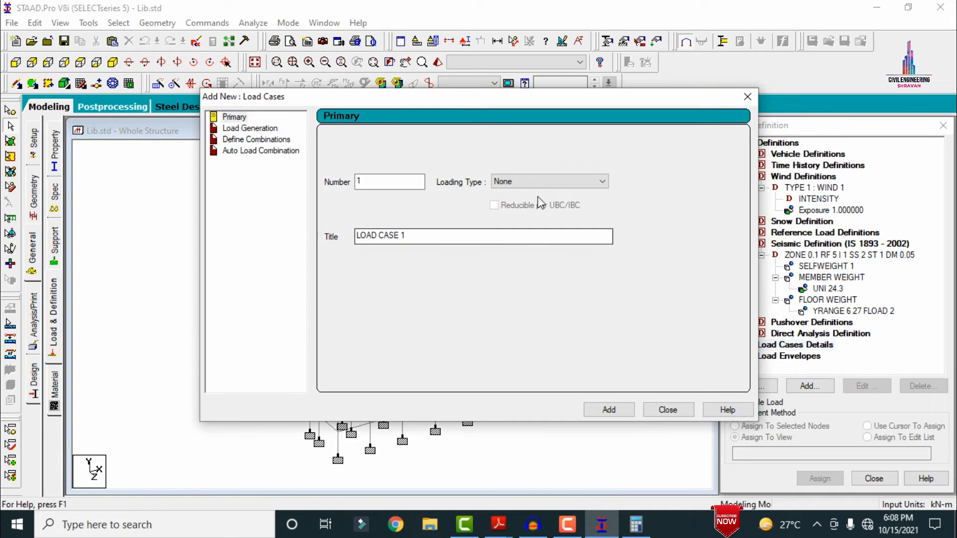
click(537, 183)
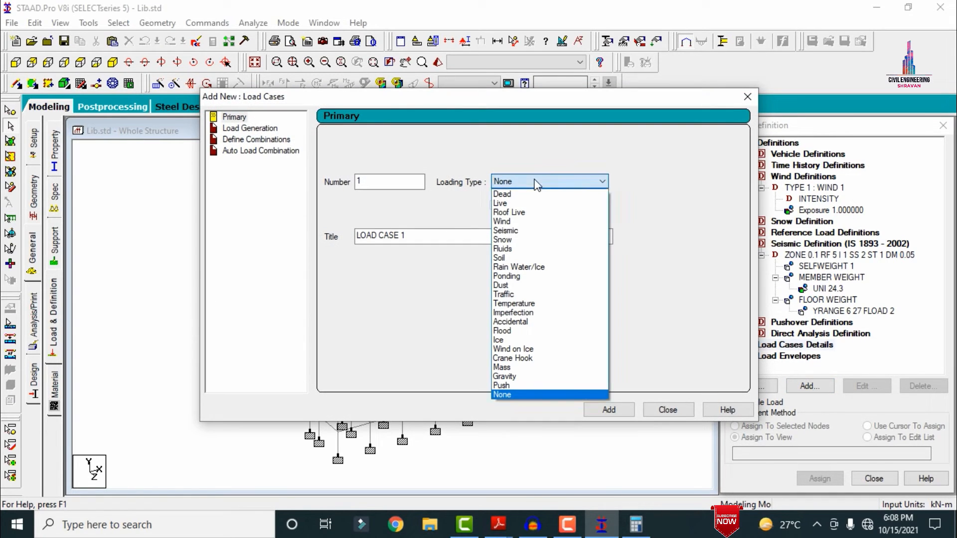
click(524, 231)
drag(459, 235, 277, 211)
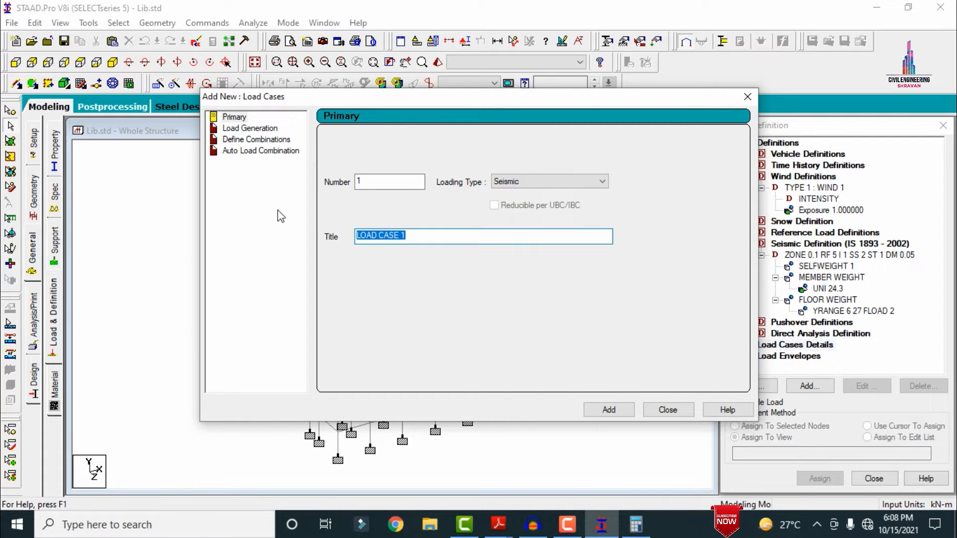
text(EQX)
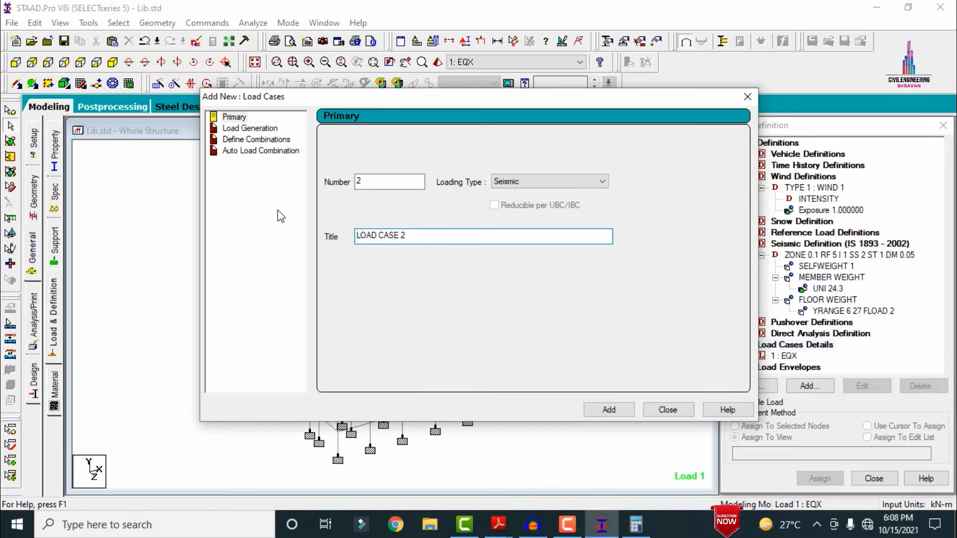
key(shift+Home)
text(EQZ)
key(Return)
Step: Create two primary load cases of type Wind, titled WX and WZ
click(510, 184)
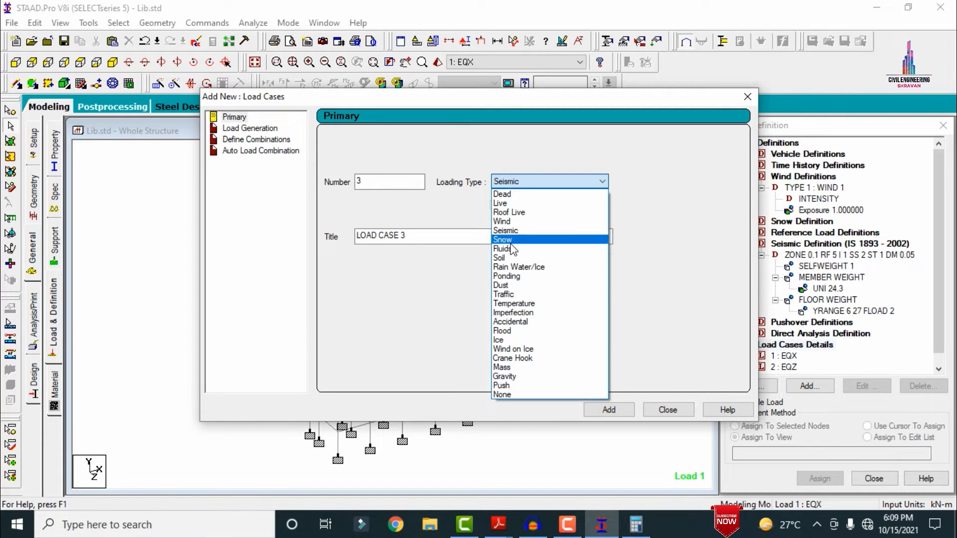
click(514, 222)
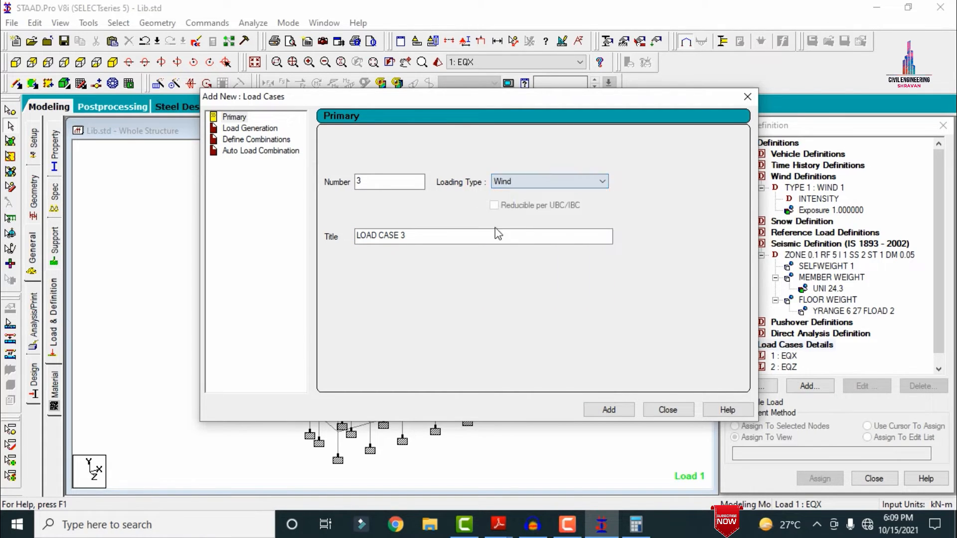
drag(415, 236, 171, 181)
text(WX)
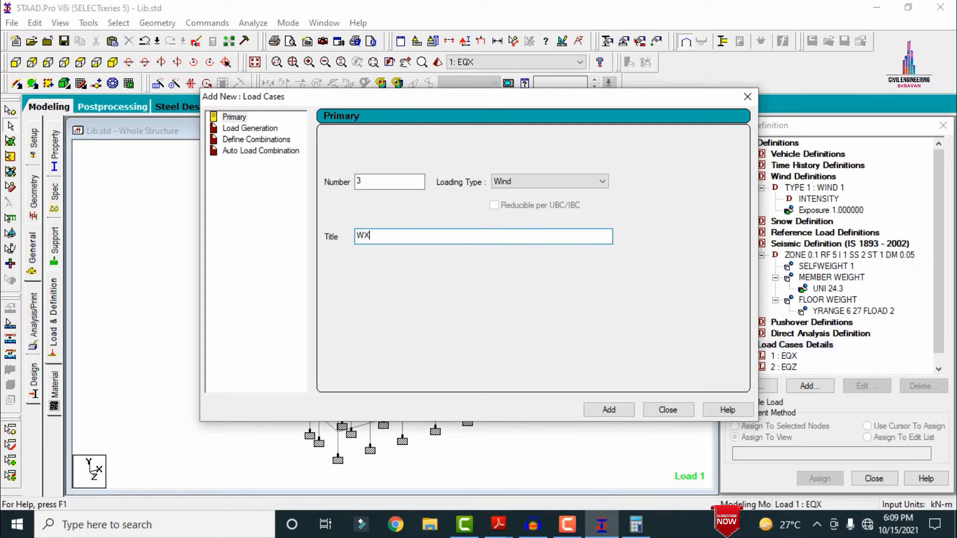
key(Return)
key(shift+Home)
text(W)
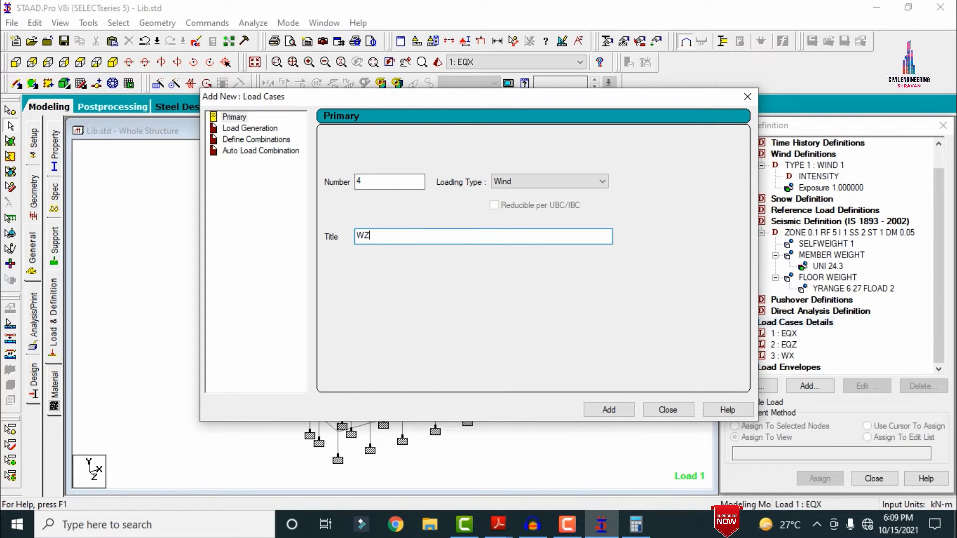
key(Return)
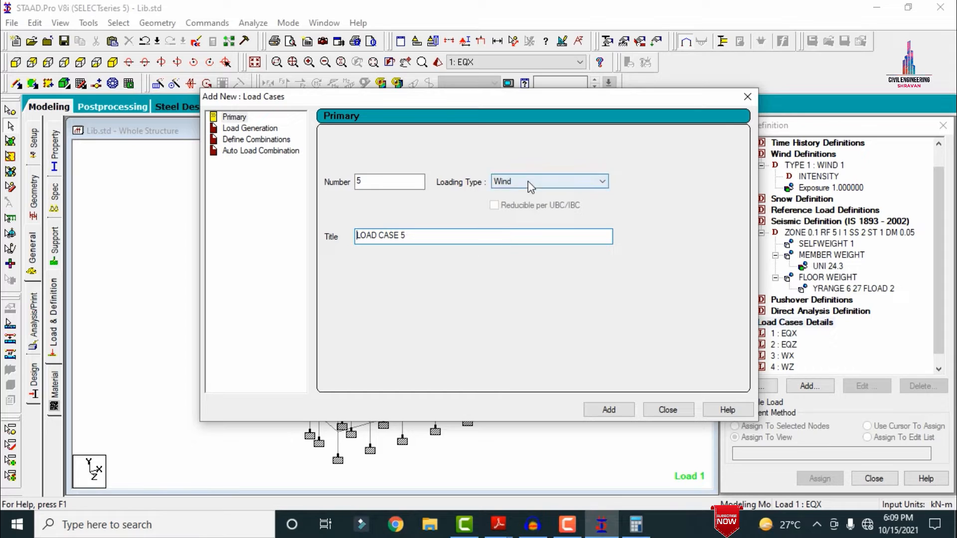
Step: Create a Dead load case titled DL and a Live load case titled LL, and close the dialog
click(531, 186)
click(514, 193)
drag(444, 235, 278, 235)
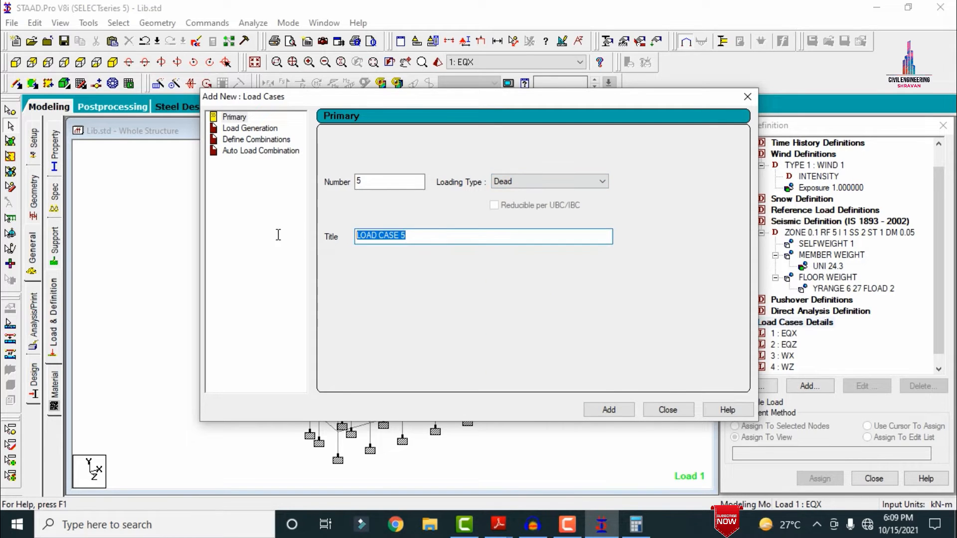
text(DL)
key(Return)
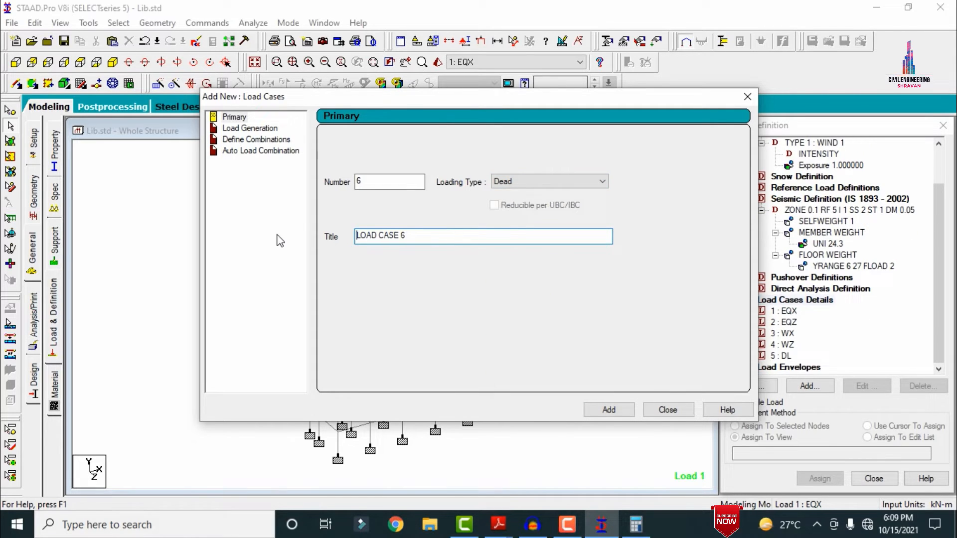
click(549, 182)
click(504, 203)
drag(430, 237, 351, 236)
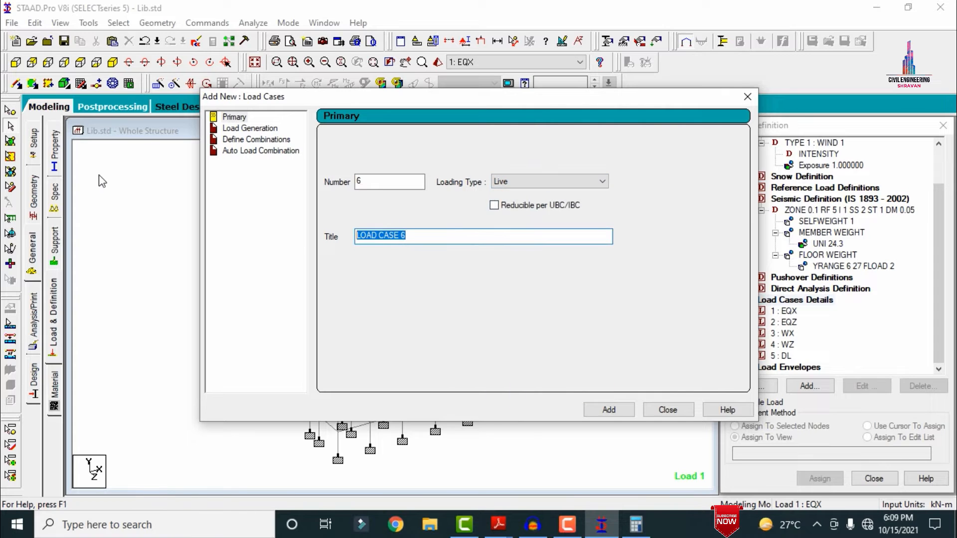
text(LL)
key(Return)
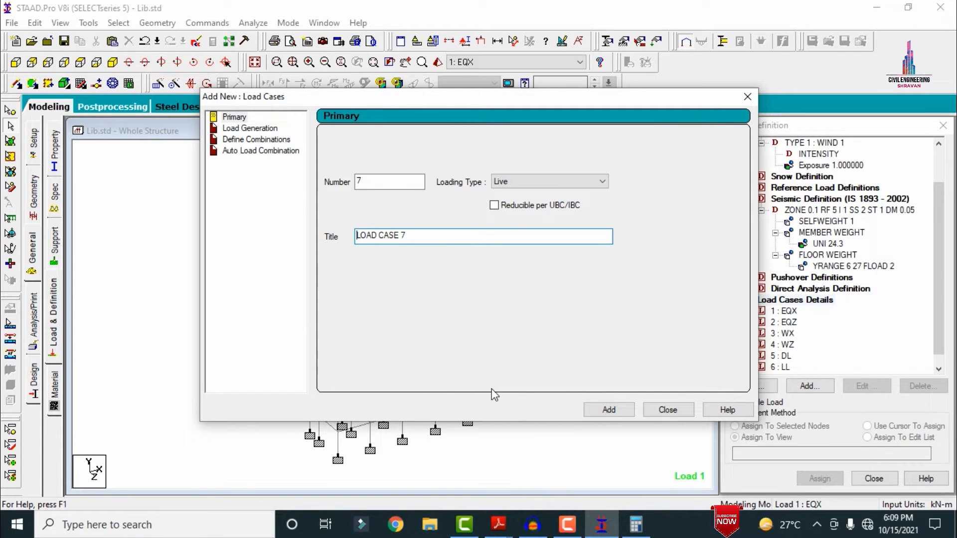
click(668, 410)
Step: Add a seismic load in the X direction with factor 1 to the EQX load case
click(783, 310)
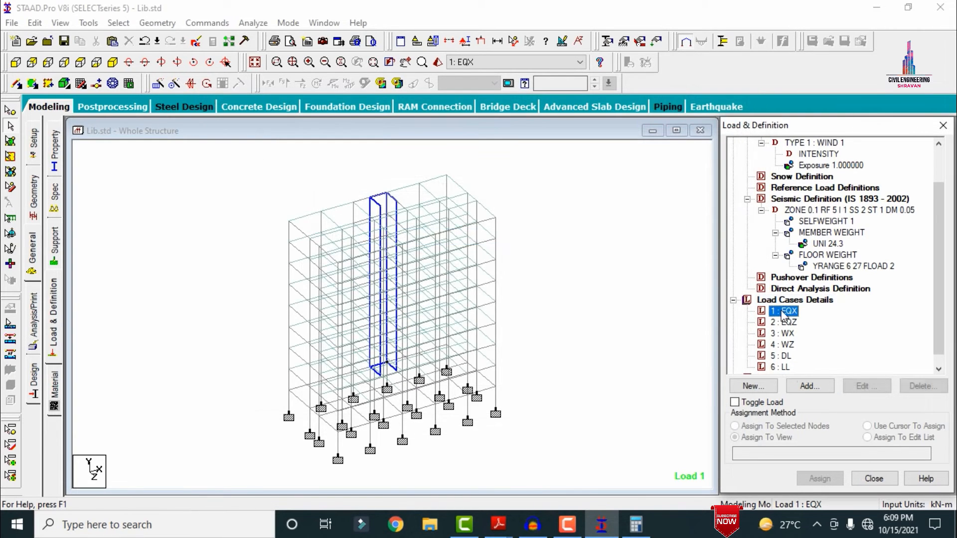
click(809, 386)
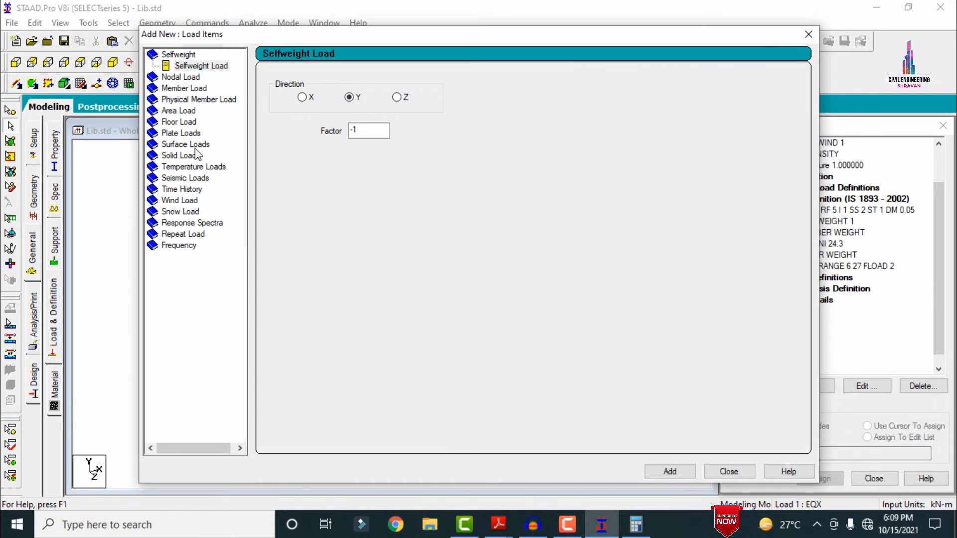
click(175, 180)
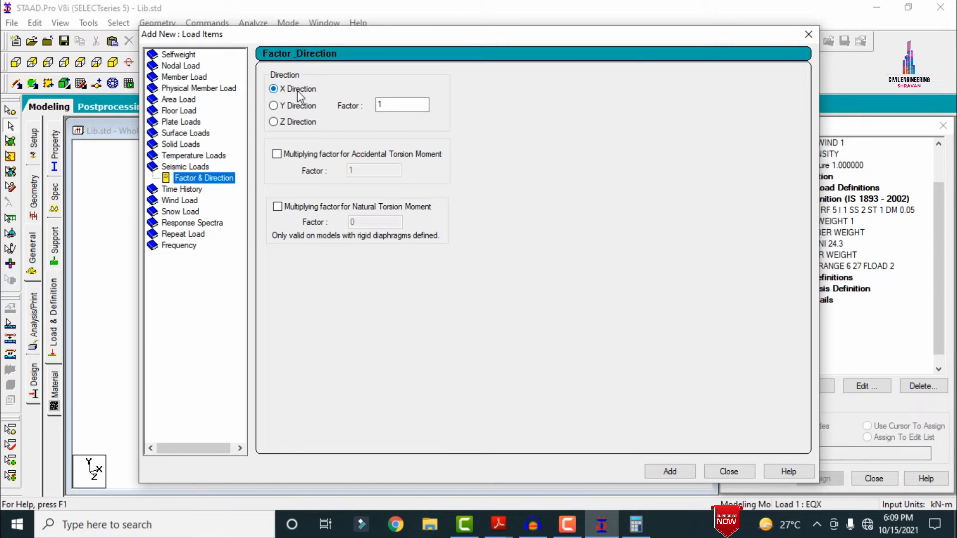
click(663, 472)
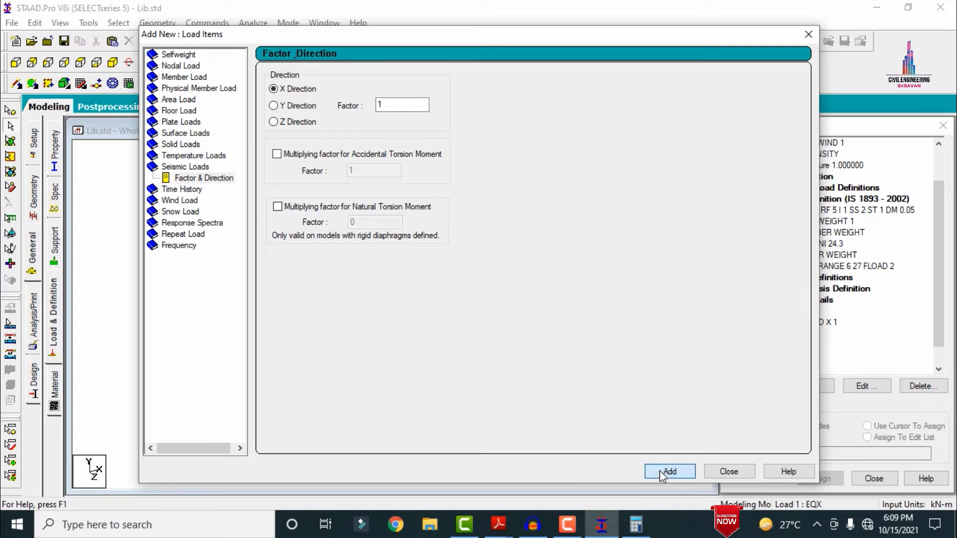
click(715, 473)
Step: Add a seismic load in the Z direction with factor 1 to the EQZ load case, accepting the auto save
click(787, 334)
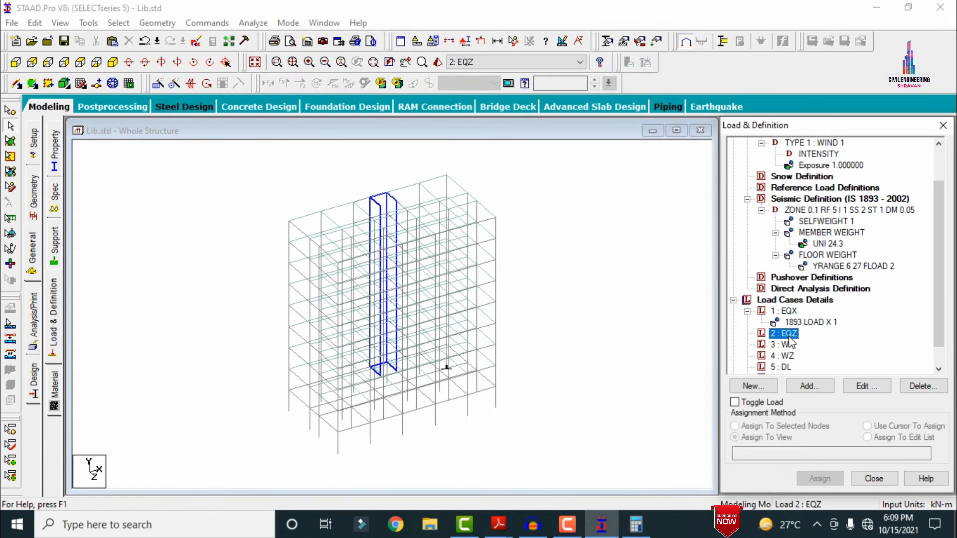
click(810, 387)
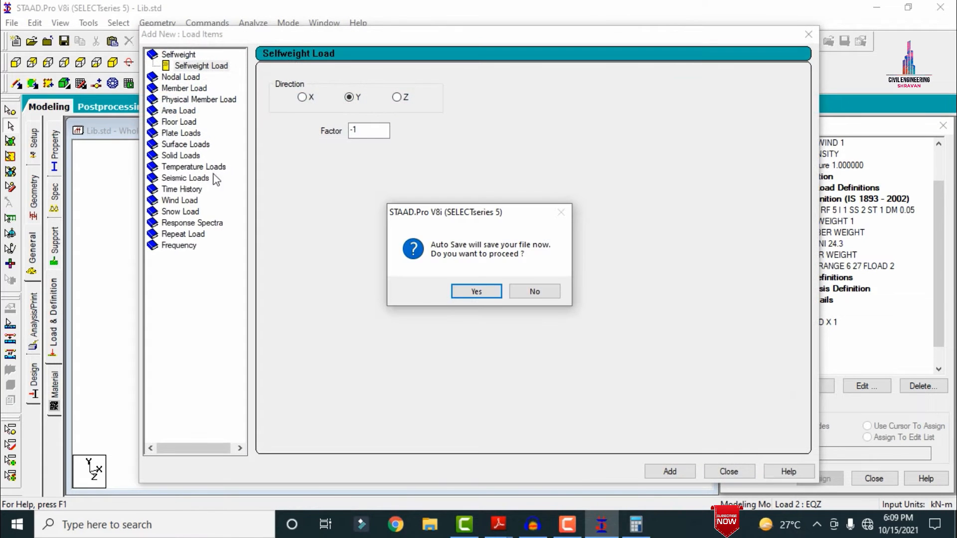
click(486, 290)
click(383, 279)
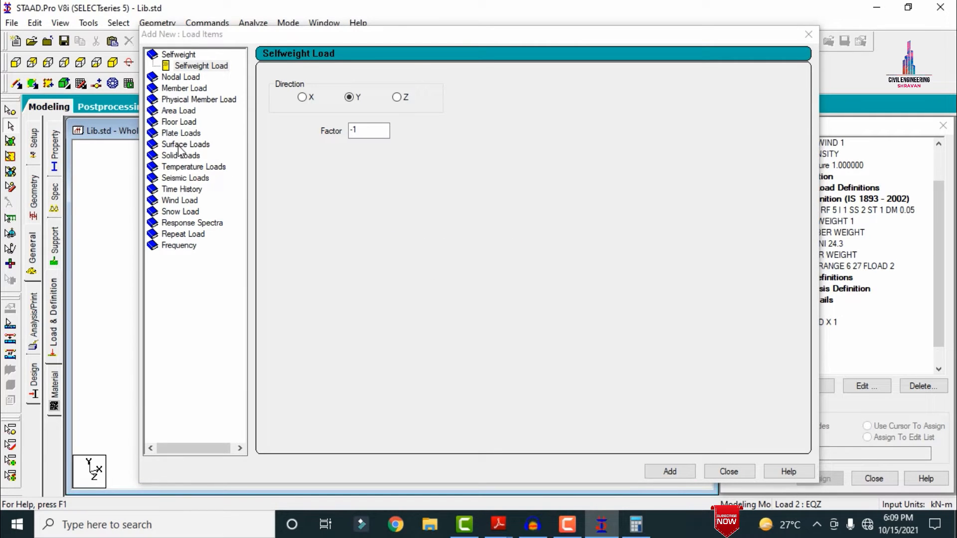
click(182, 179)
click(309, 122)
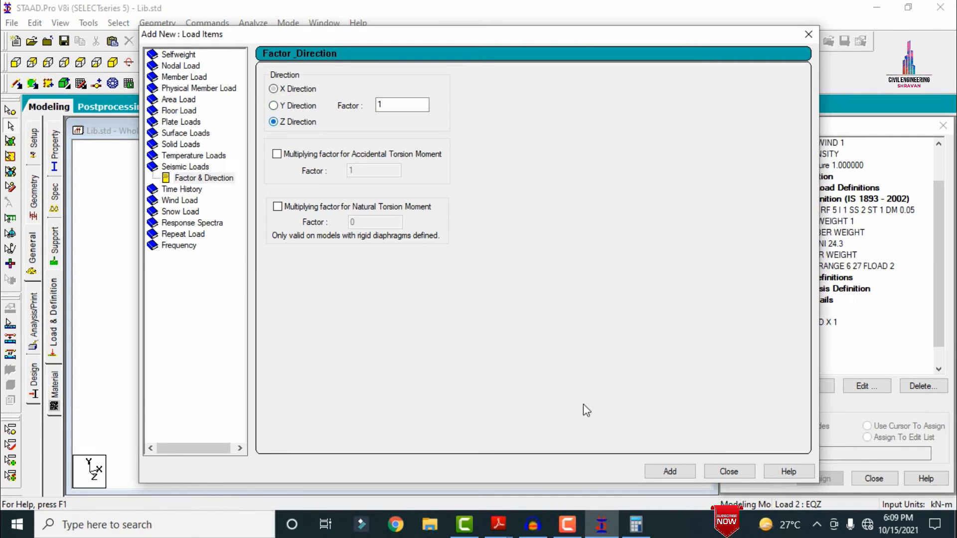
click(673, 473)
click(727, 473)
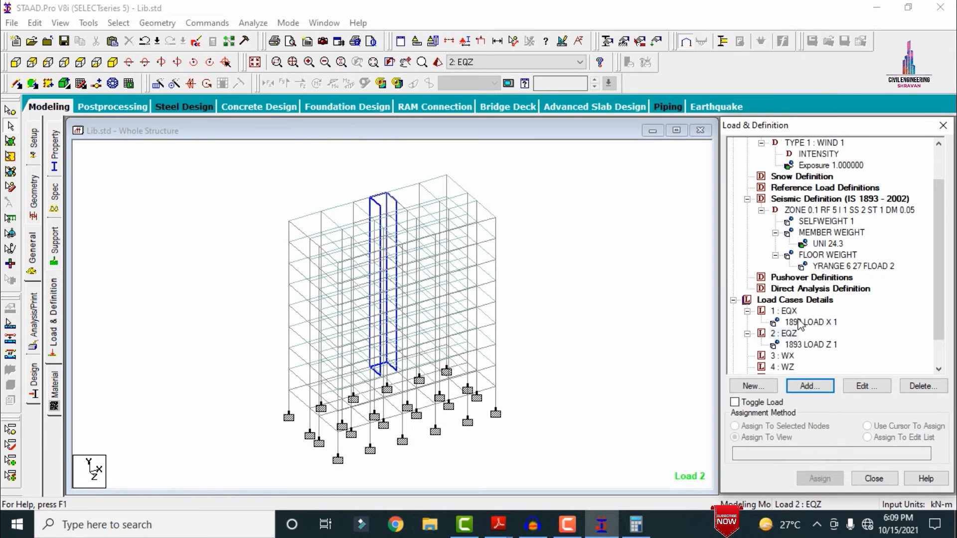
Step: Add type 1 wind loads on the X windward face with factors 1 and -1 to the WX load case
click(785, 356)
click(805, 386)
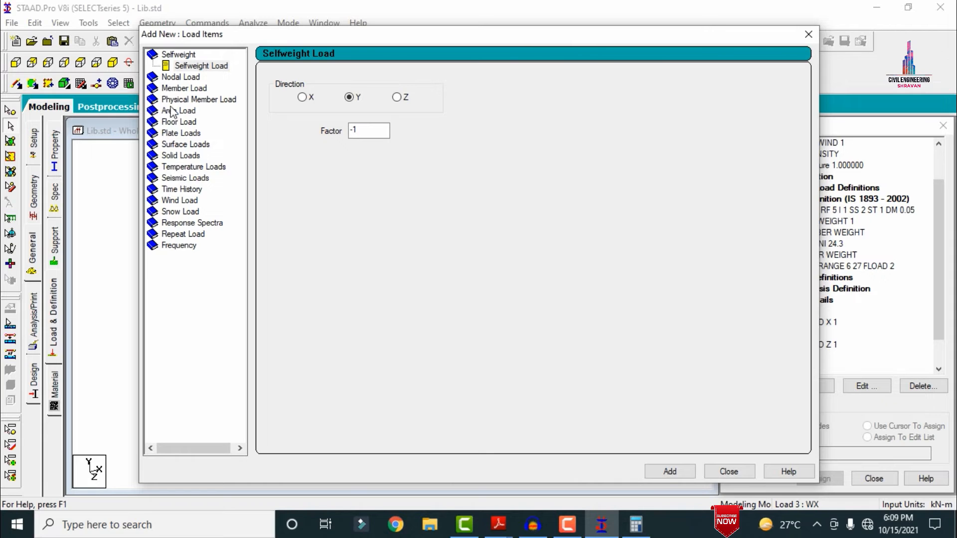
click(182, 200)
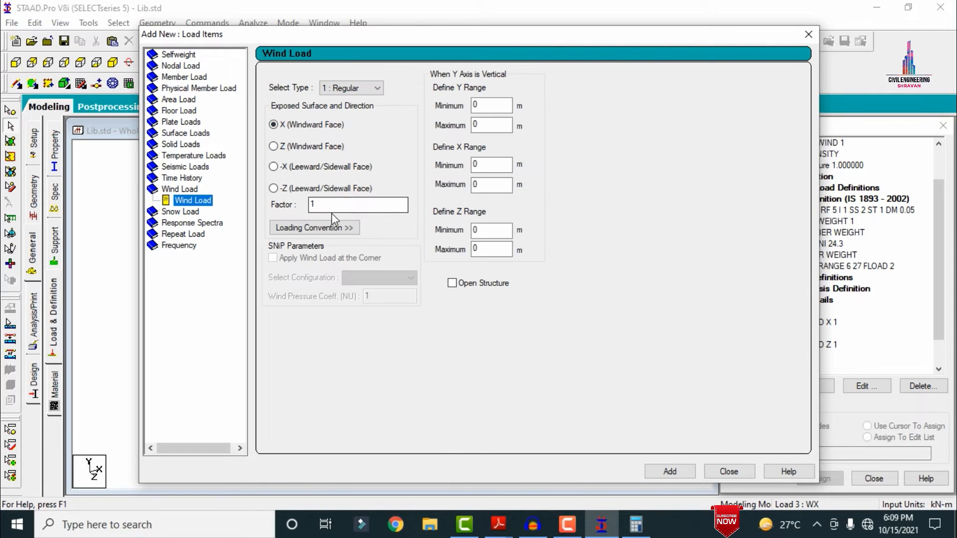
click(663, 471)
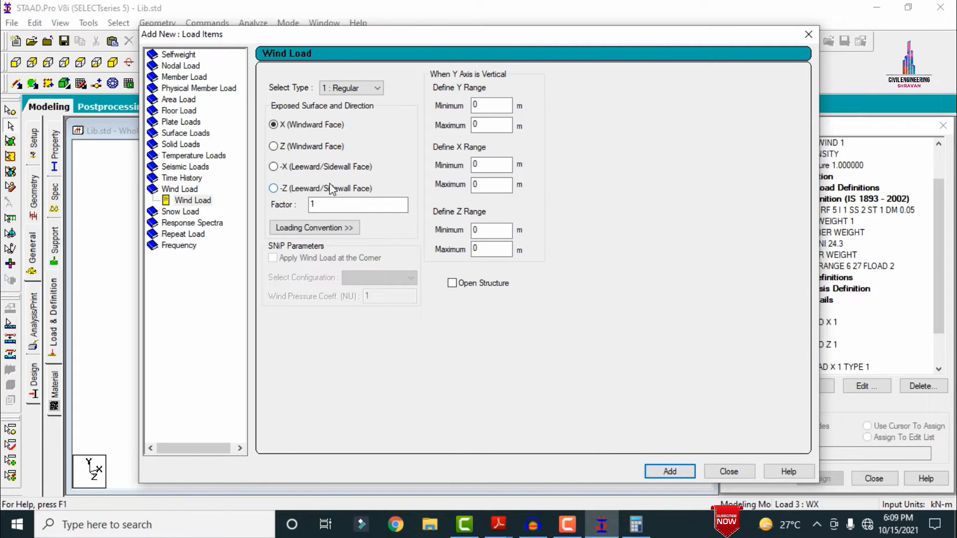
key(Return)
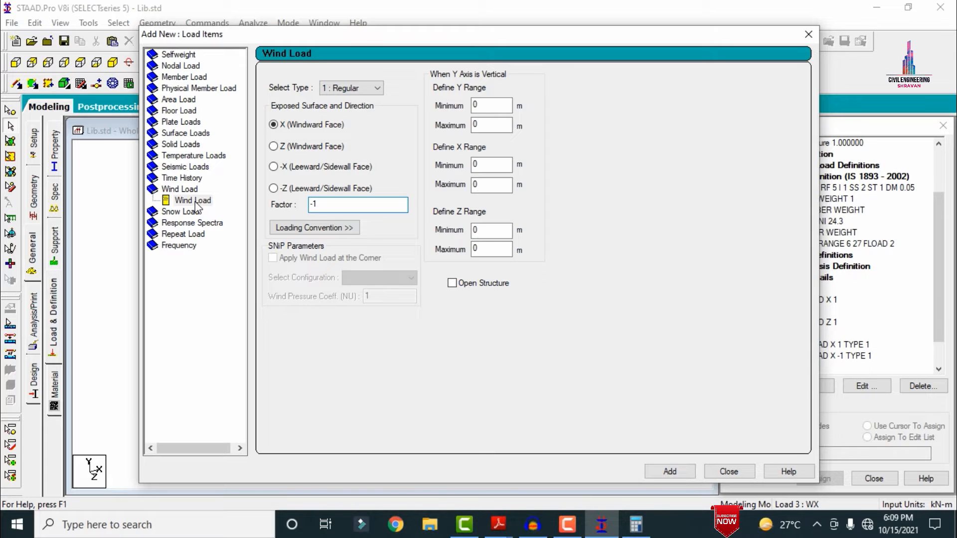
click(745, 470)
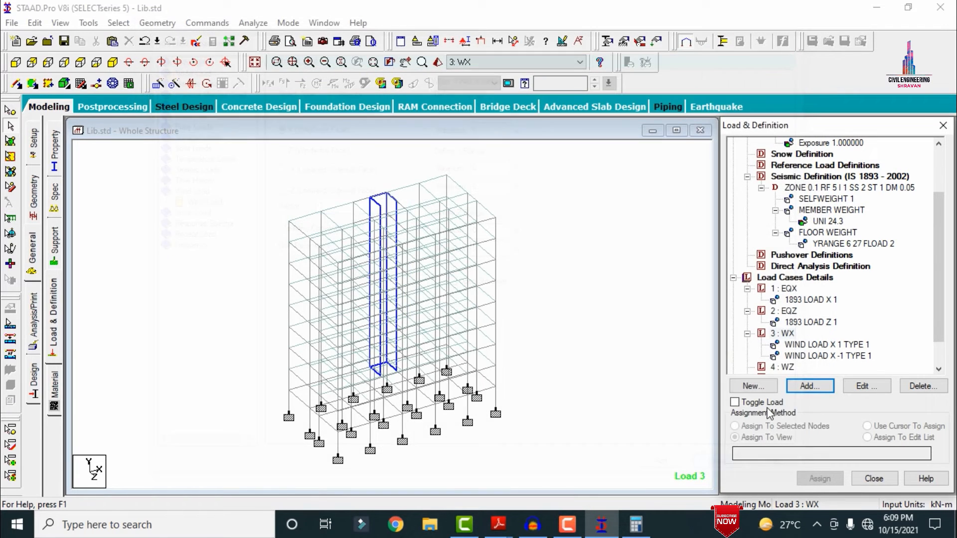
Step: Add type 1 wind loads on the Z windward face with factors 1 and -1 to the WZ load case
click(783, 367)
key(Return)
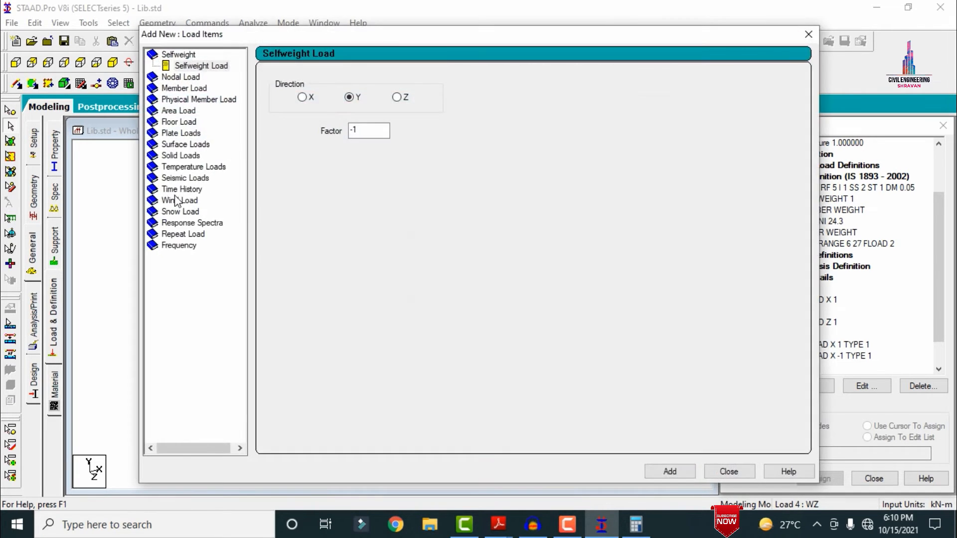
click(175, 204)
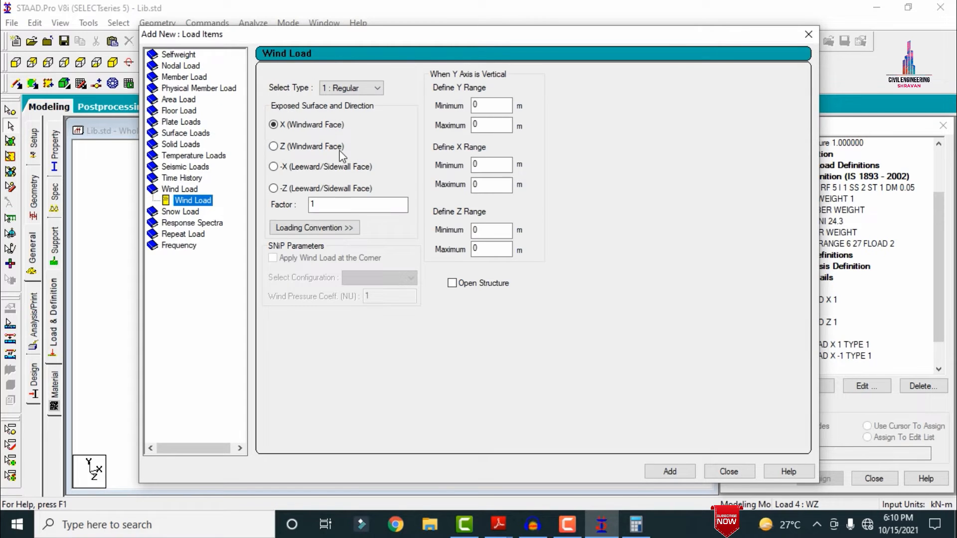
click(293, 146)
click(663, 471)
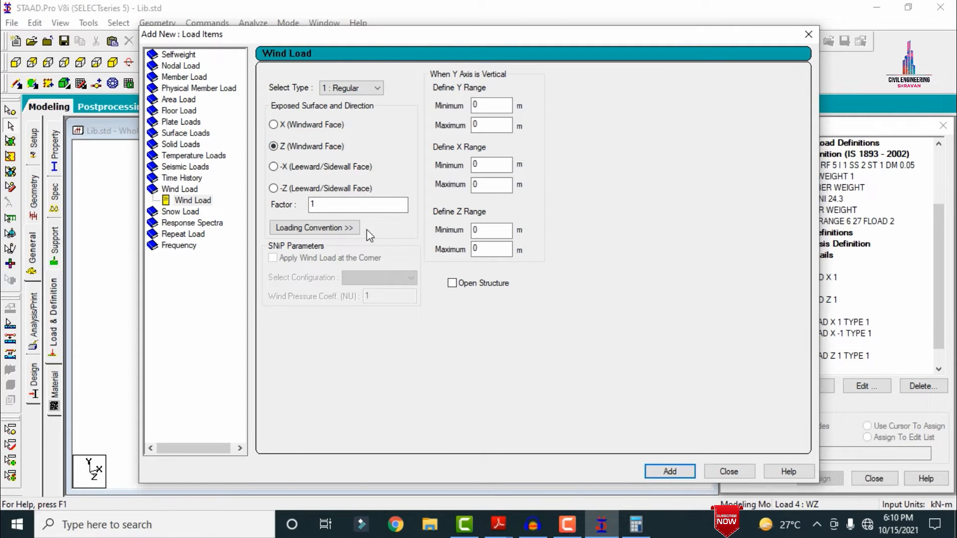
key(Return)
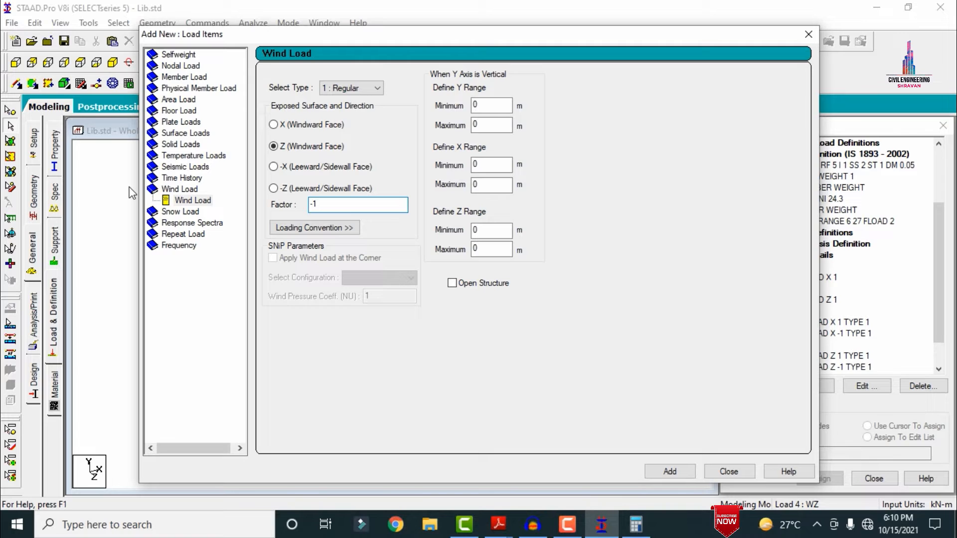
click(727, 471)
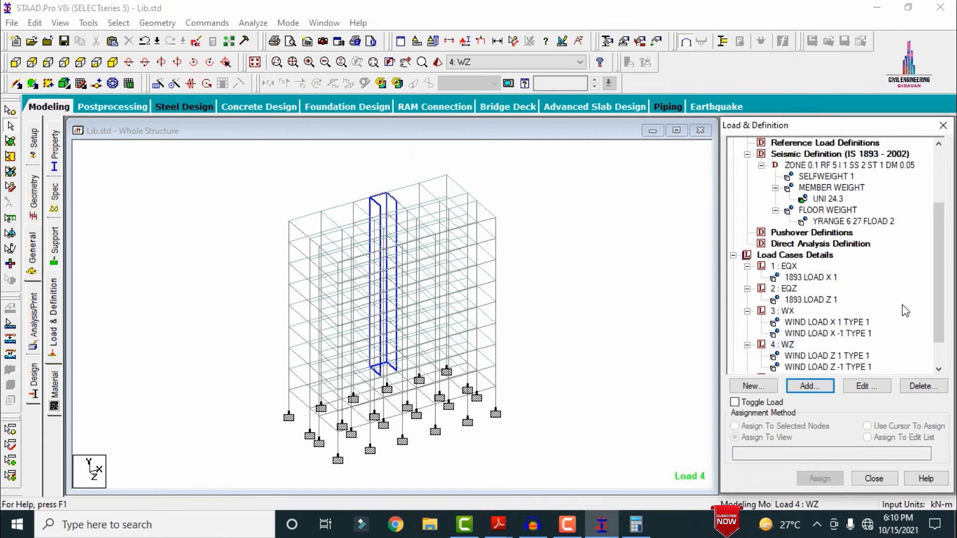
Step: Add a selfweight load in the Y direction with factor -1 to the DL load case
scroll(940, 294, down, 3)
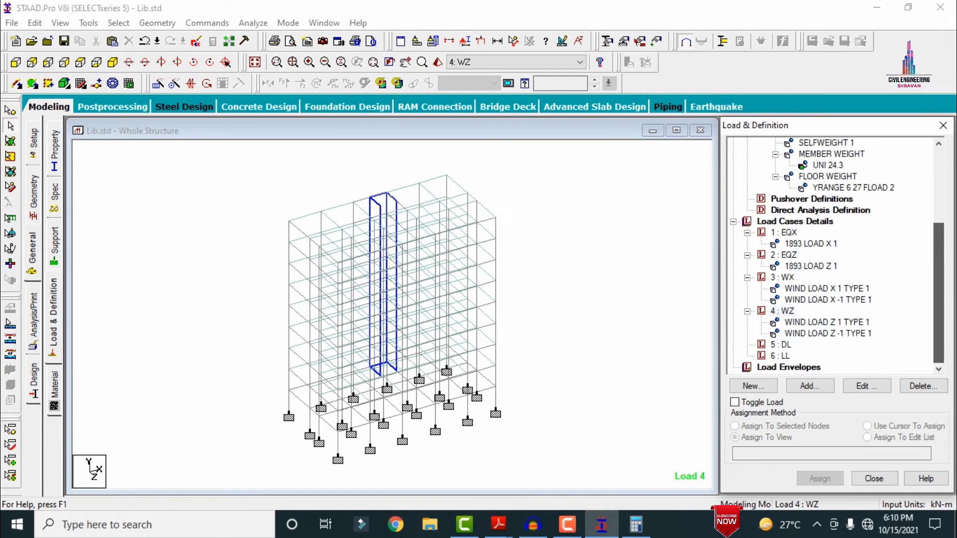
click(781, 345)
click(804, 387)
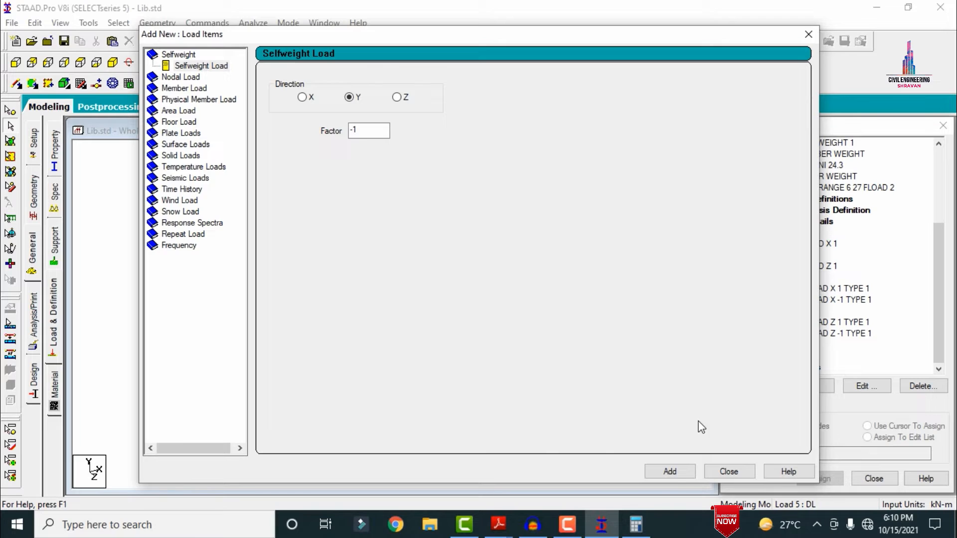
click(670, 474)
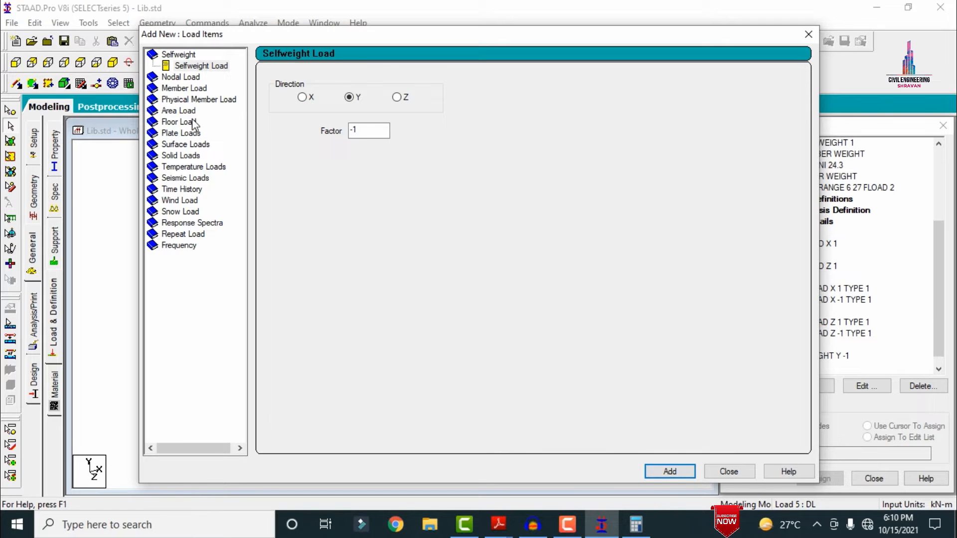
Step: Add a uniform member force of -24.3 kN/m in the GY direction to the DL load case
click(169, 87)
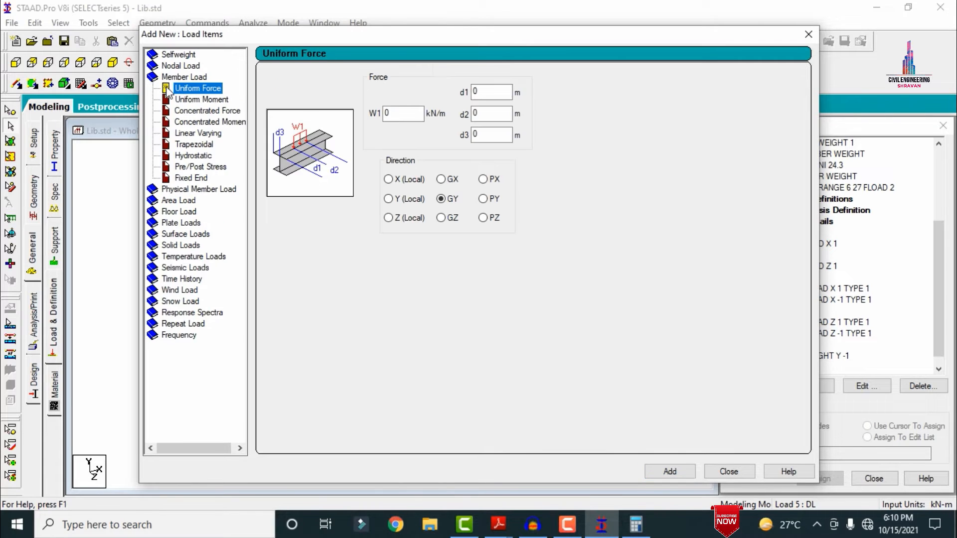
double_click(407, 117)
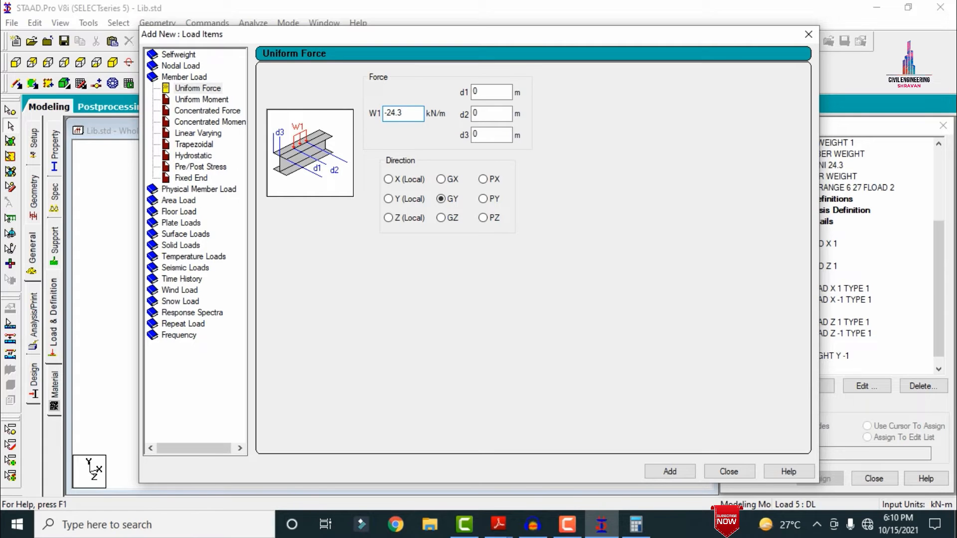
click(679, 472)
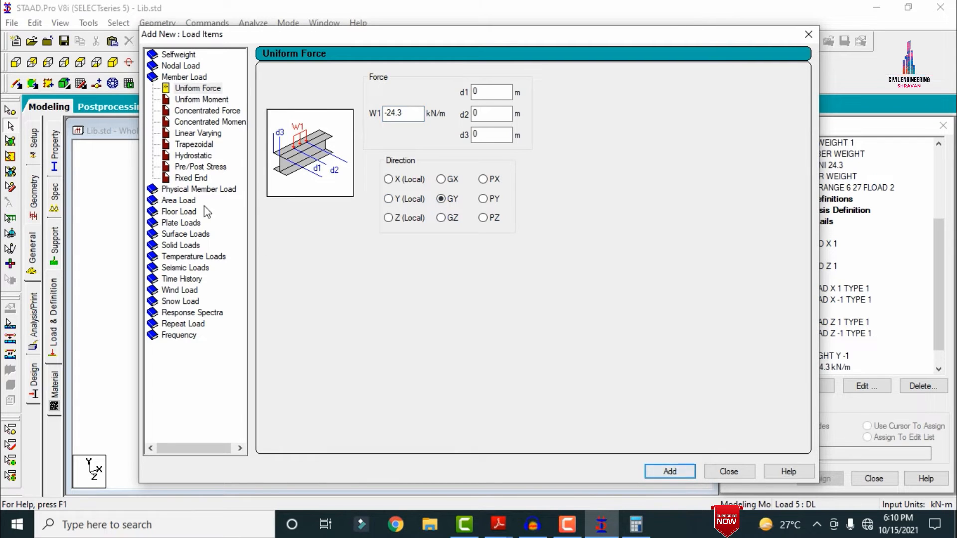
Step: Add a floor load of -2 kN/m2 in global Y over the Y range 6 to 27 m to the DL case
click(177, 211)
double_click(333, 142)
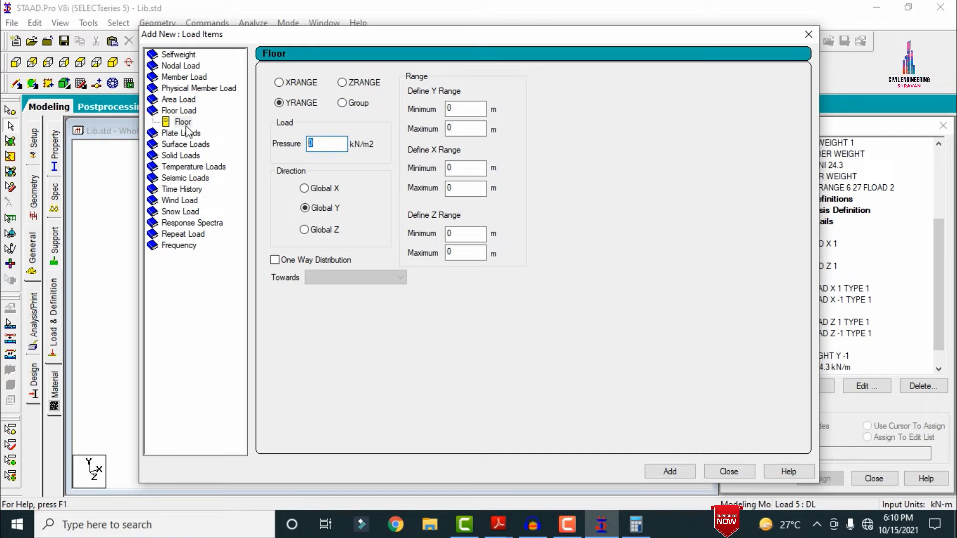
text(3)
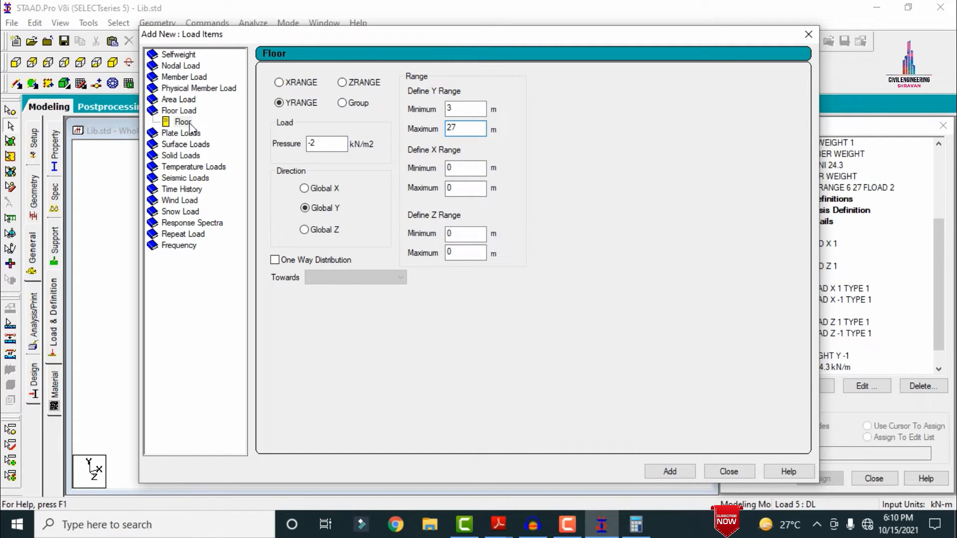
key(shift+Tab)
click(673, 471)
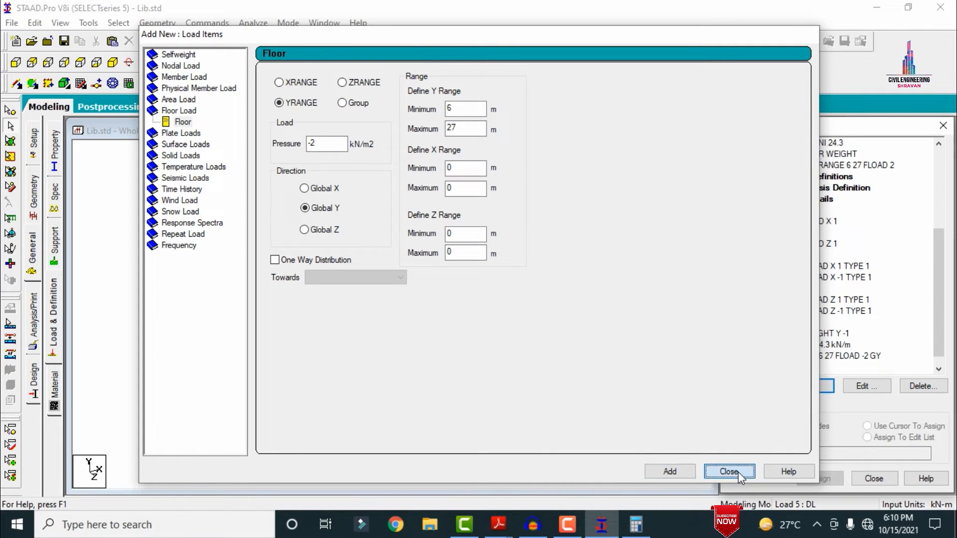
click(738, 472)
Step: Assign the DL case's selfweight load to the whole structure in view
click(819, 336)
click(772, 438)
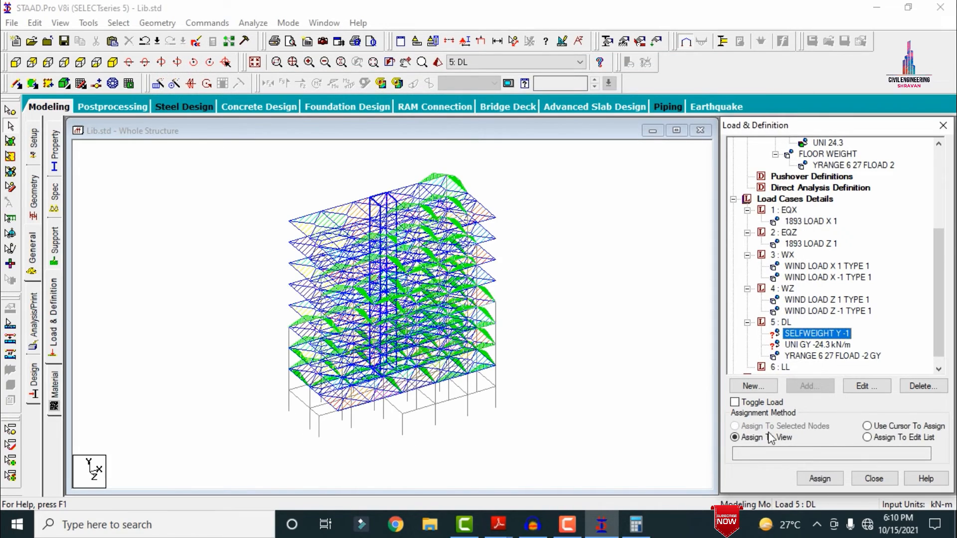
click(820, 481)
click(864, 343)
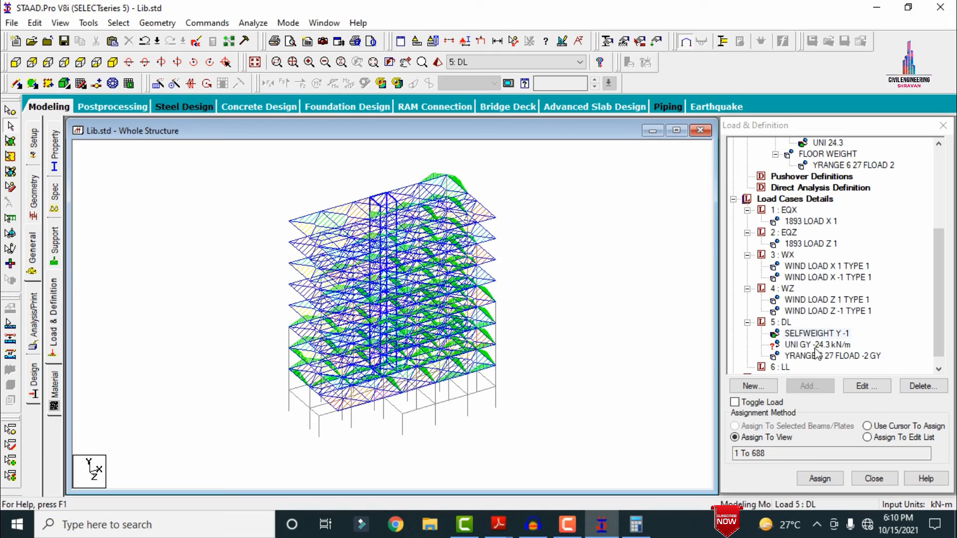
Step: Assign the -24.3 kN/m uniform load of the DL case to all beams parallel to X and Z
click(808, 344)
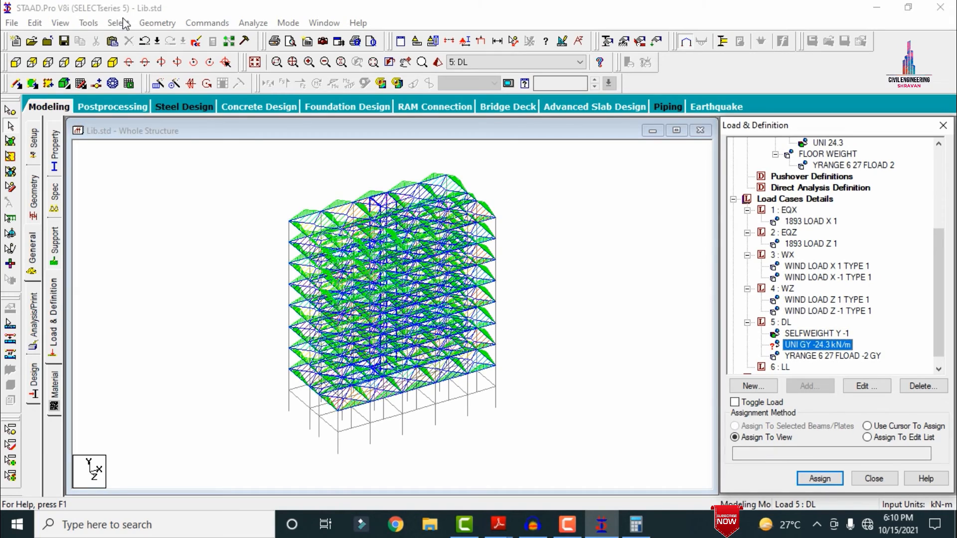
click(118, 23)
mouse_move(154, 275)
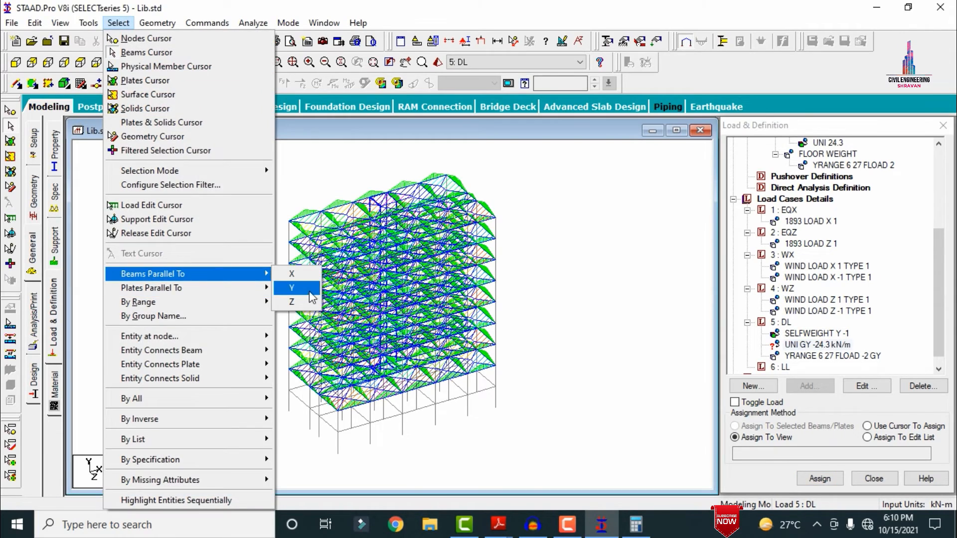
click(293, 274)
click(118, 23)
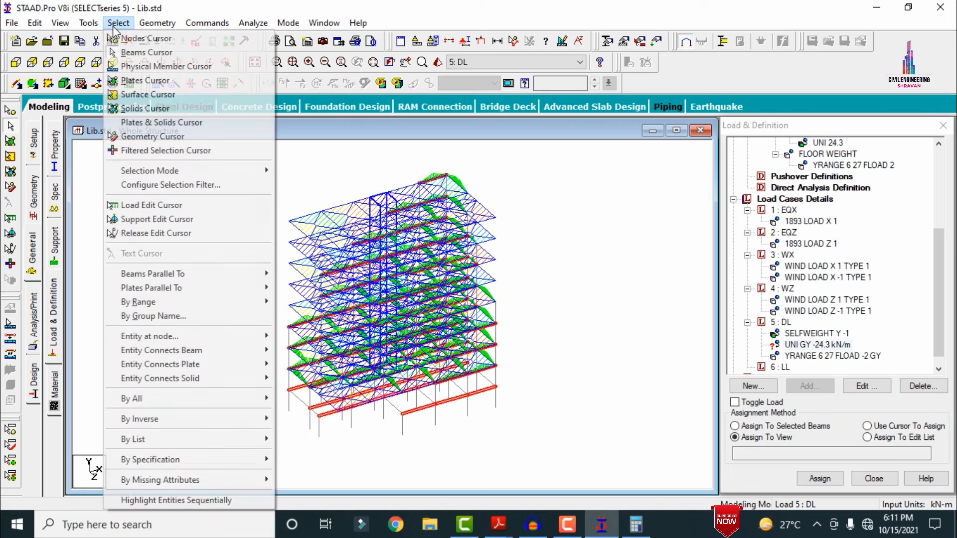
mouse_move(148, 272)
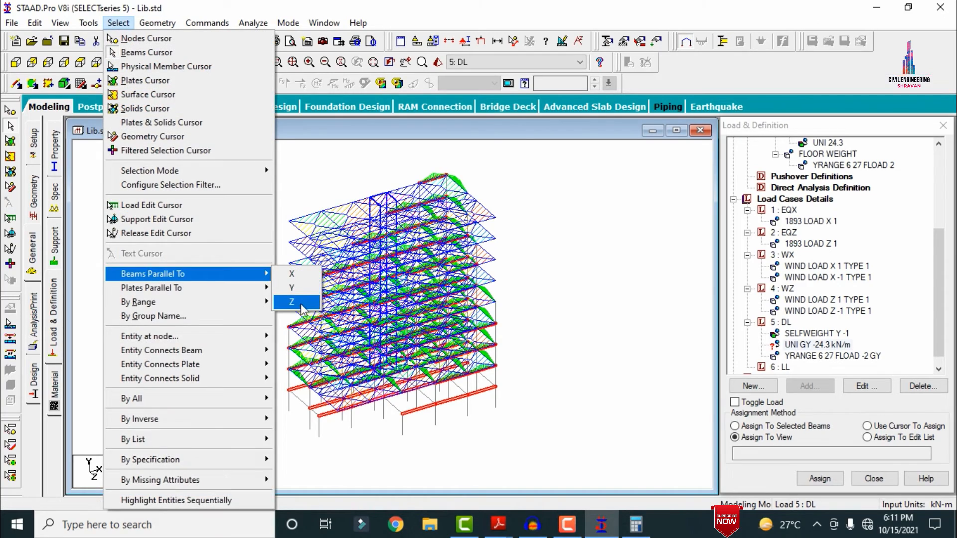
click(316, 288)
click(791, 439)
click(735, 426)
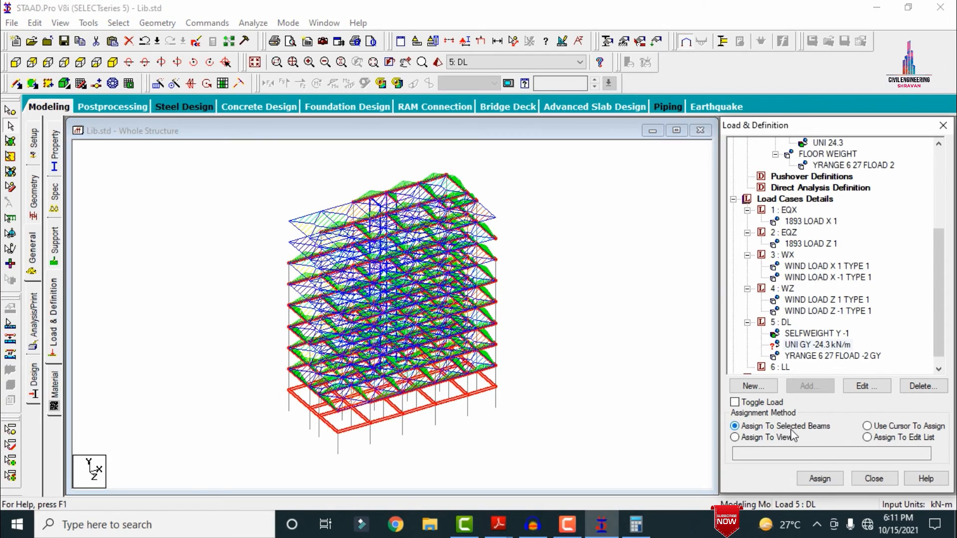
click(820, 478)
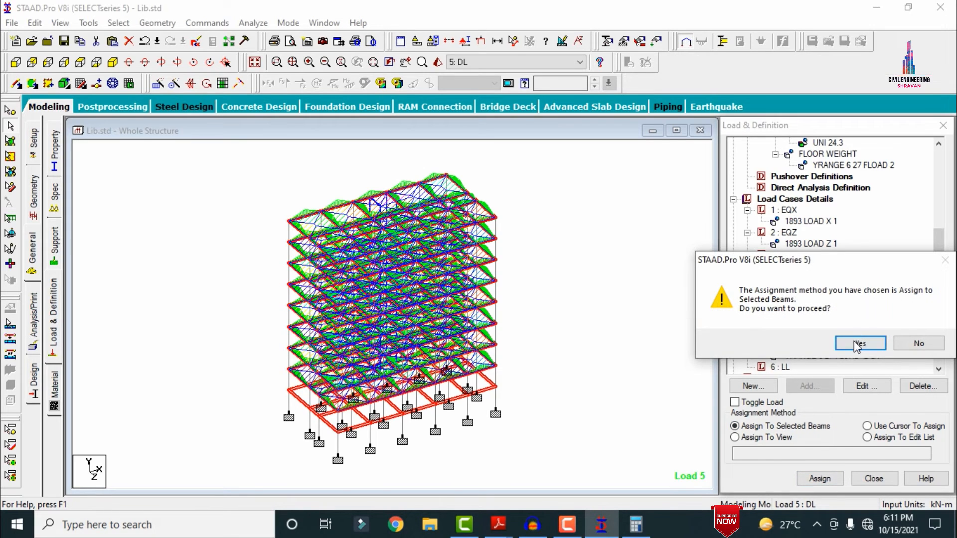
click(854, 343)
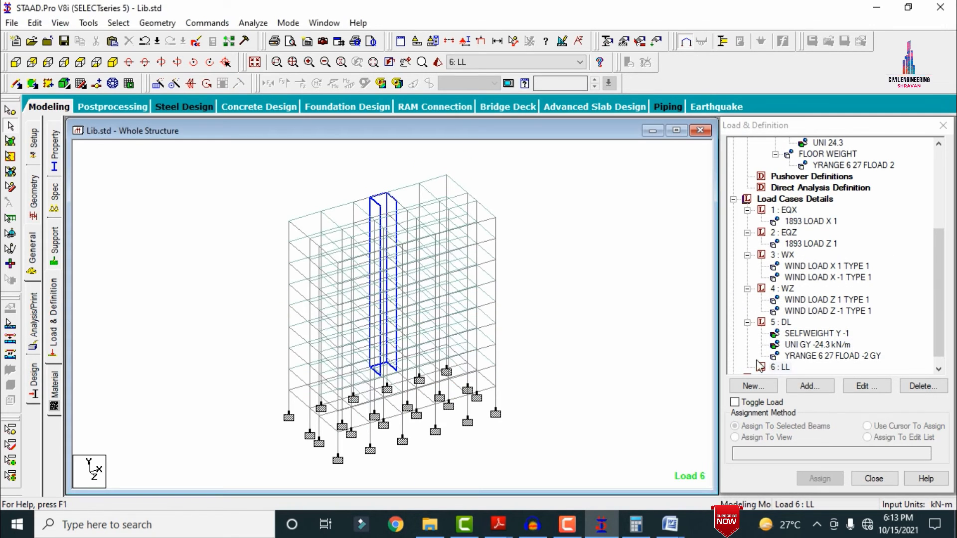
Step: Add a floor load of -3 kN/m2 in global Y over the Y range 6 to 27 m to the LL case
click(807, 386)
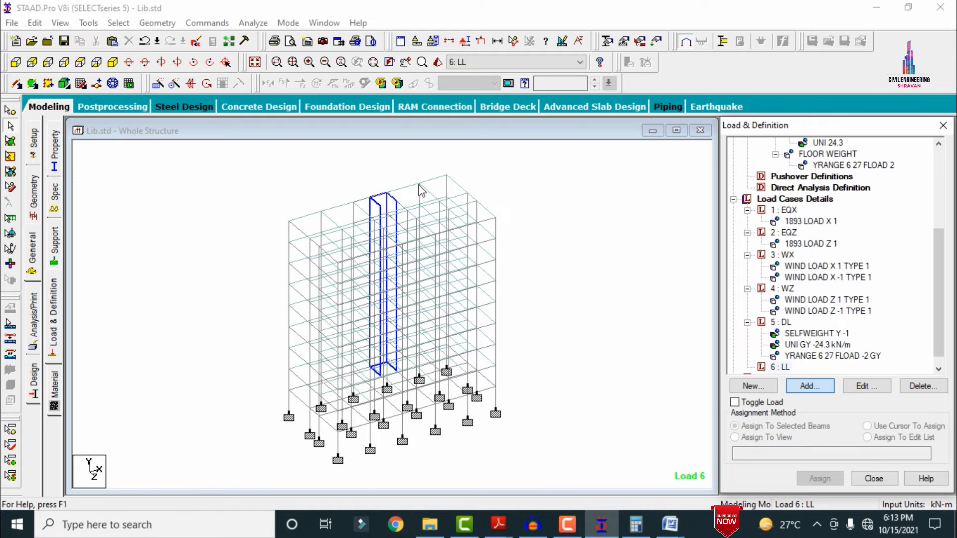
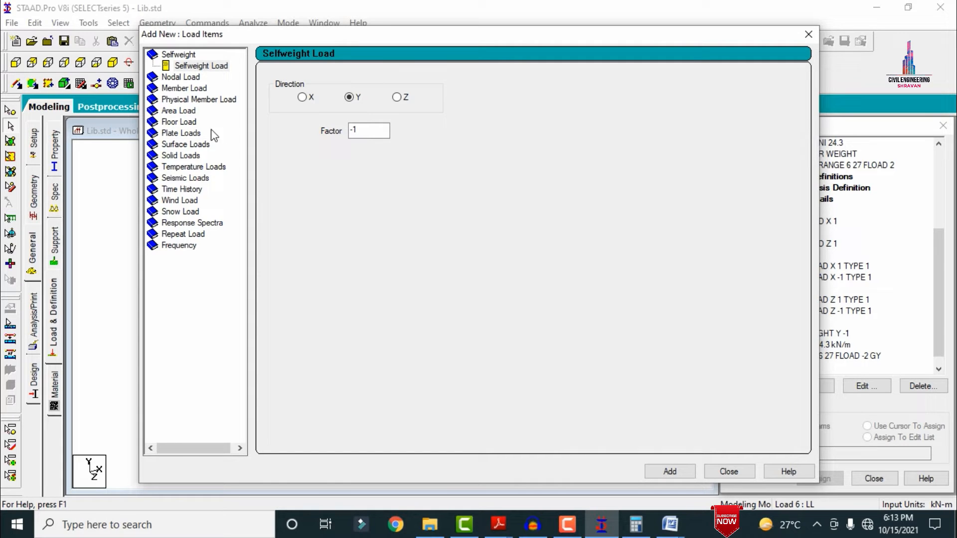
click(184, 122)
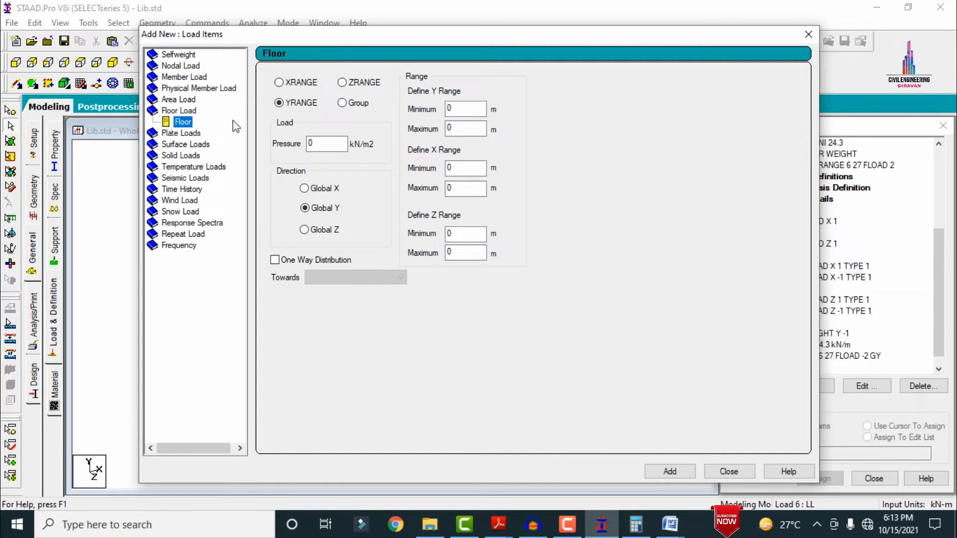
click(328, 140)
click(681, 471)
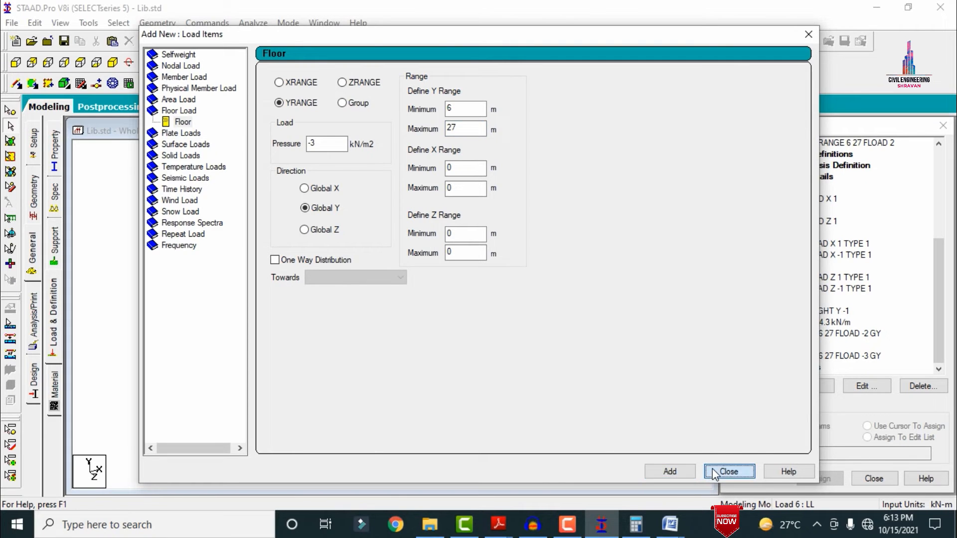
click(715, 472)
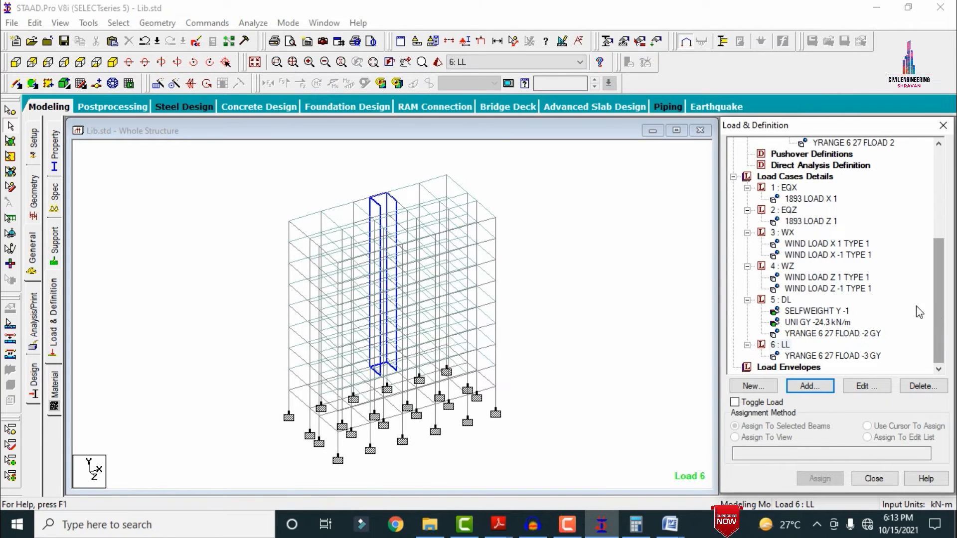
Step: Generate automatic load combinations from the Indian Code for the Genral_Structures category and add them to the load cases
click(800, 178)
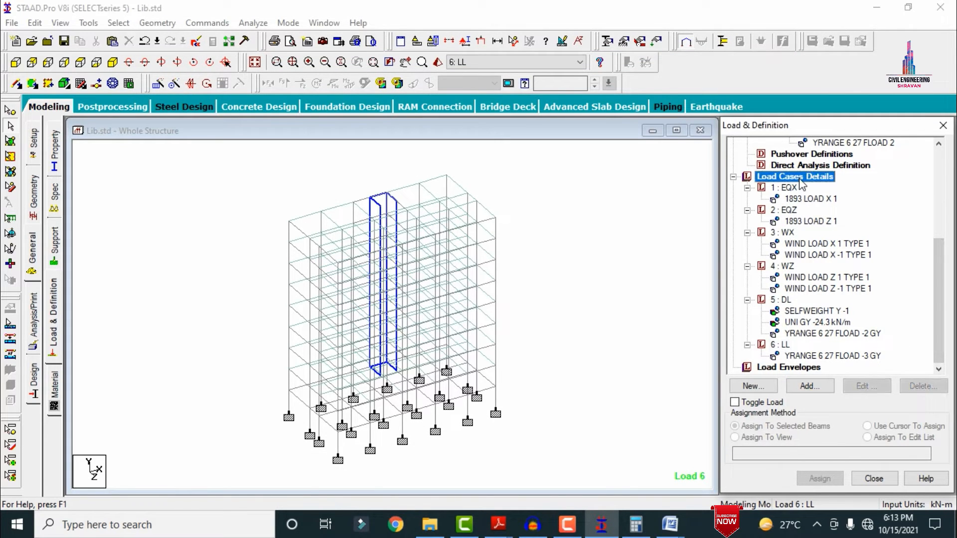
click(808, 387)
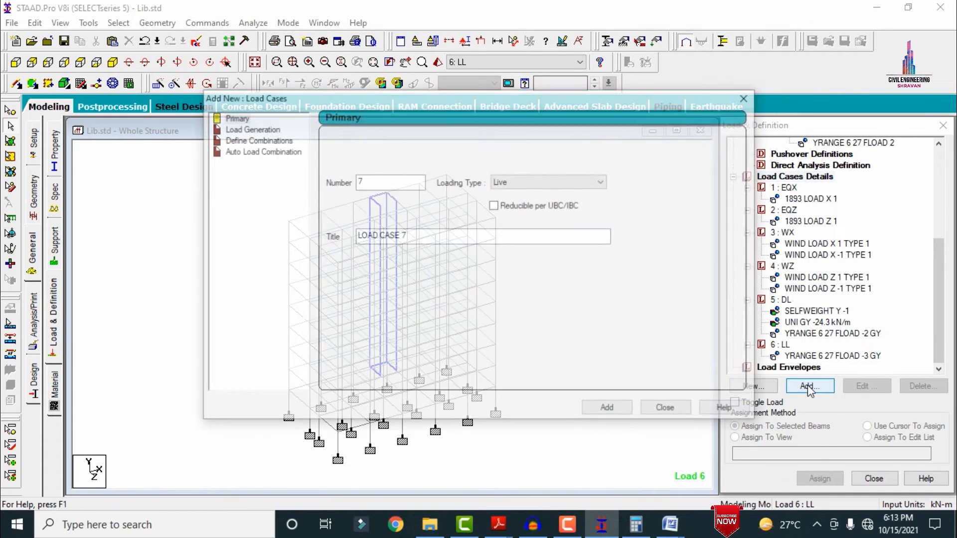
click(261, 151)
click(474, 142)
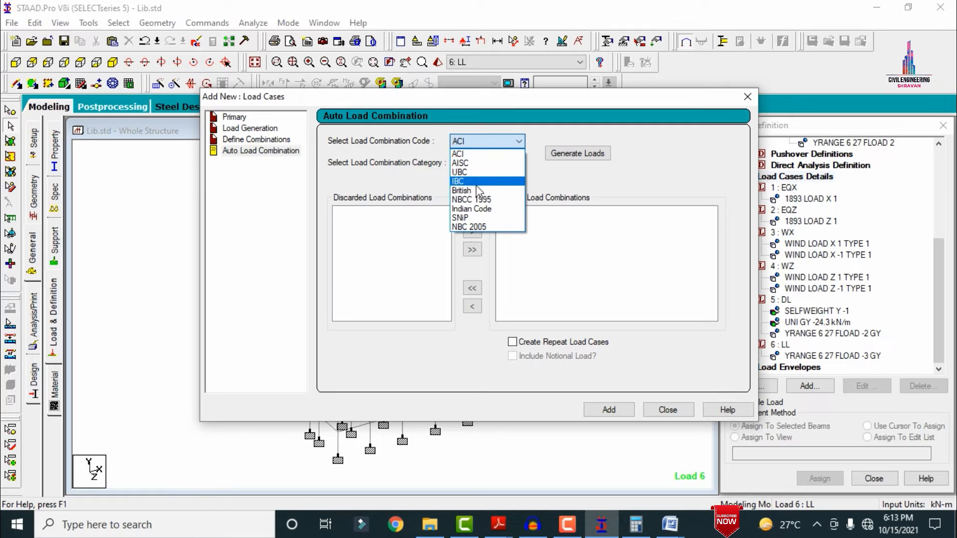
click(479, 209)
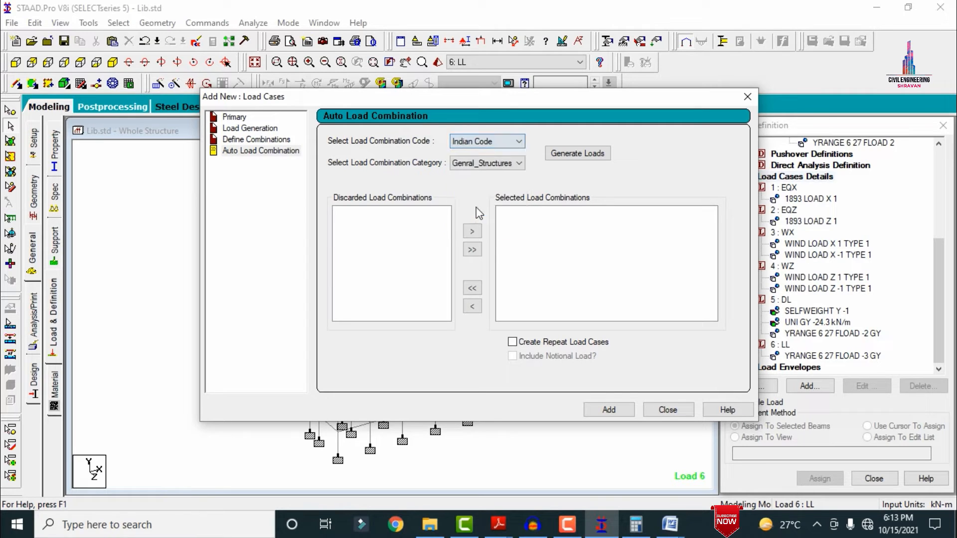
click(570, 154)
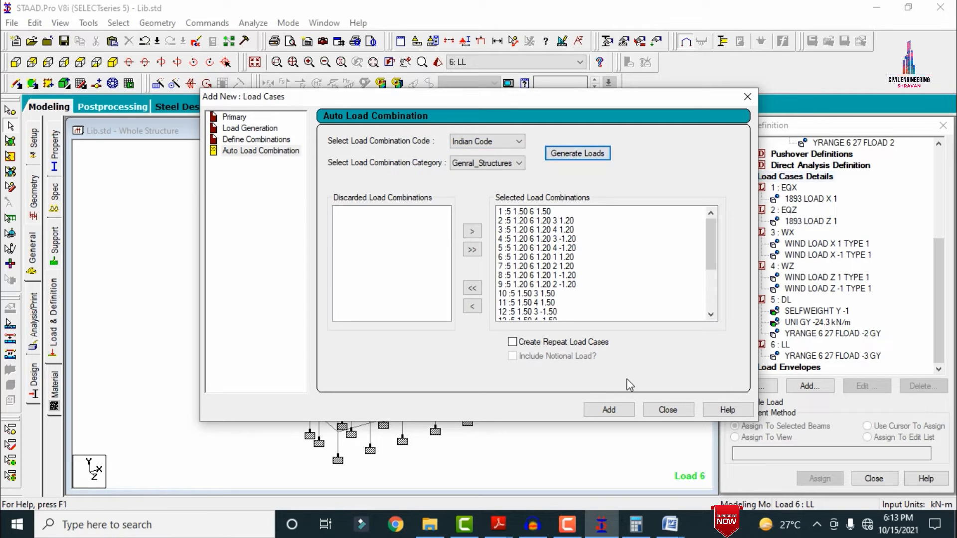
click(609, 410)
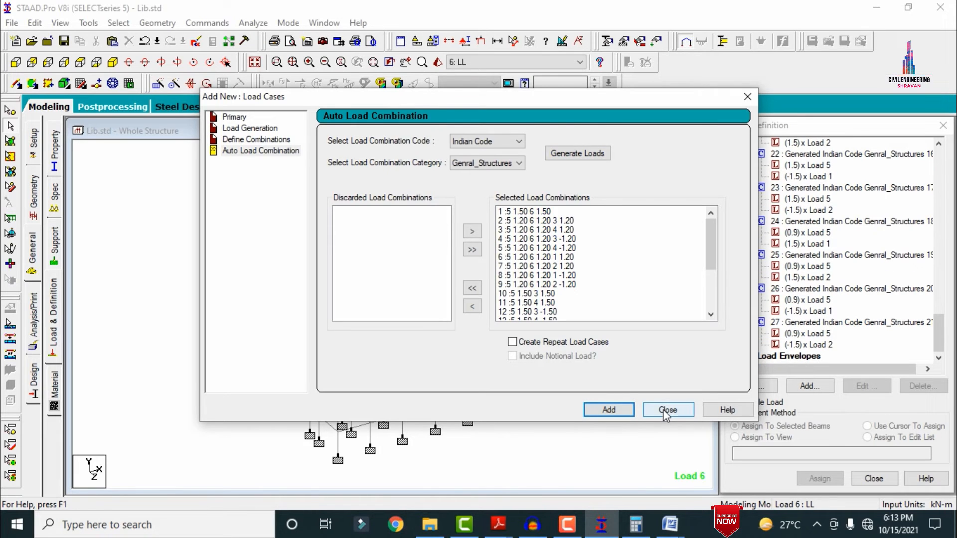
click(667, 410)
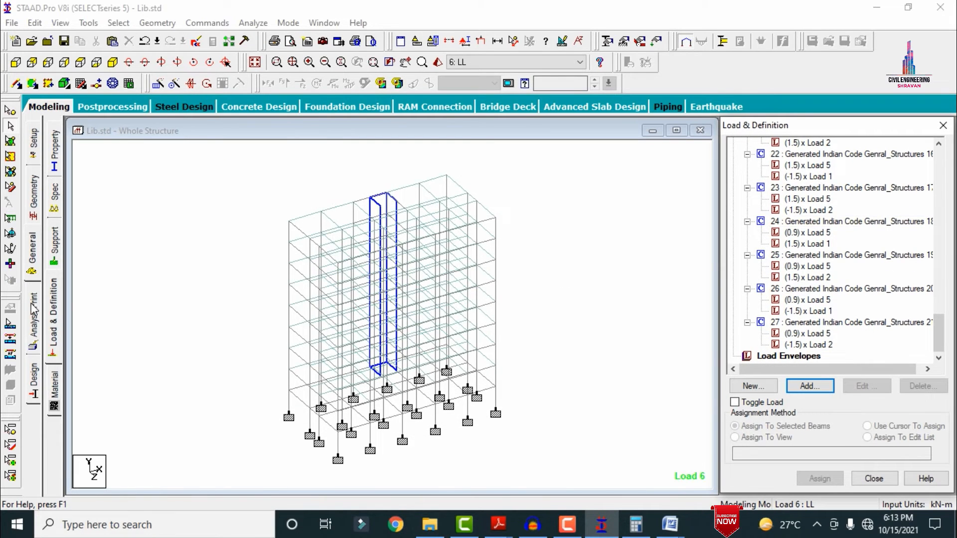
Step: Assign the CONCRETE material to the whole structure in view
click(56, 387)
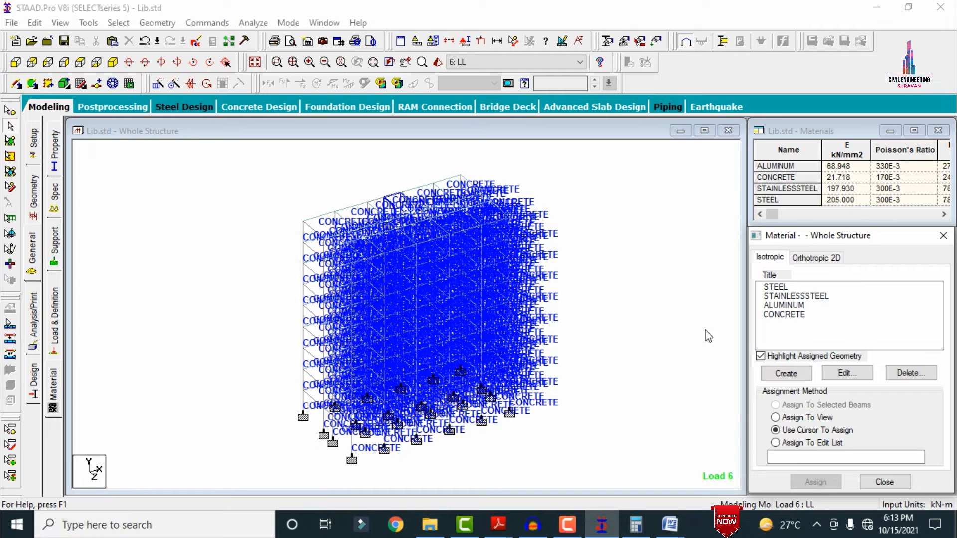
click(785, 316)
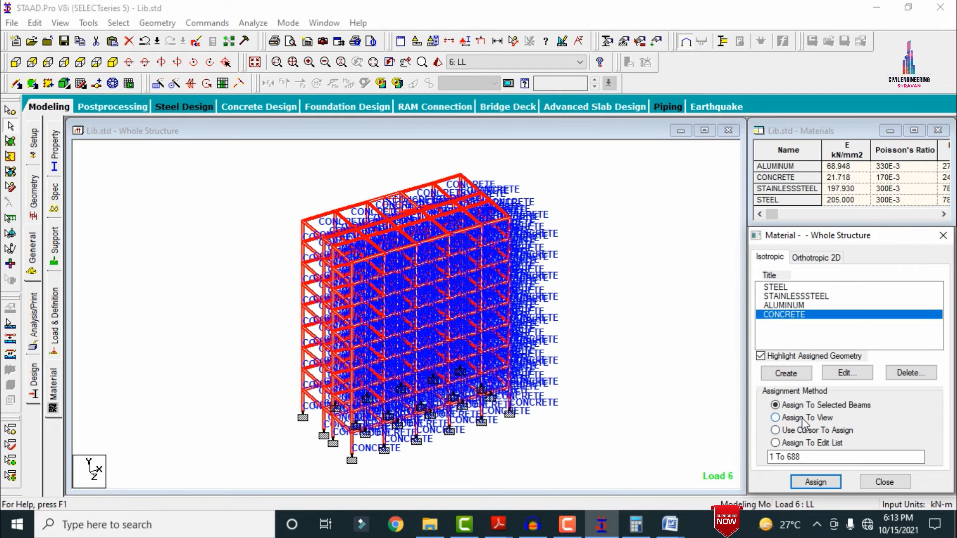
click(776, 418)
click(816, 482)
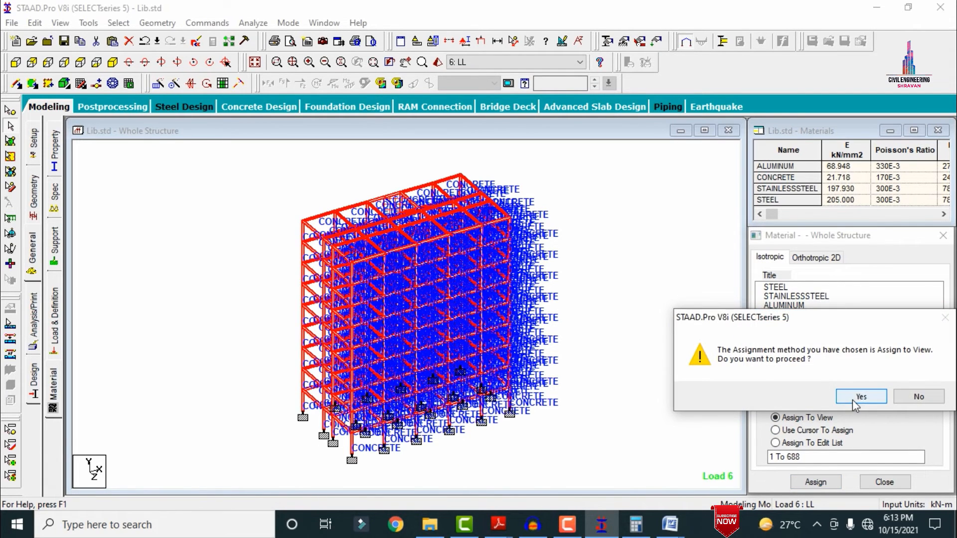
click(857, 399)
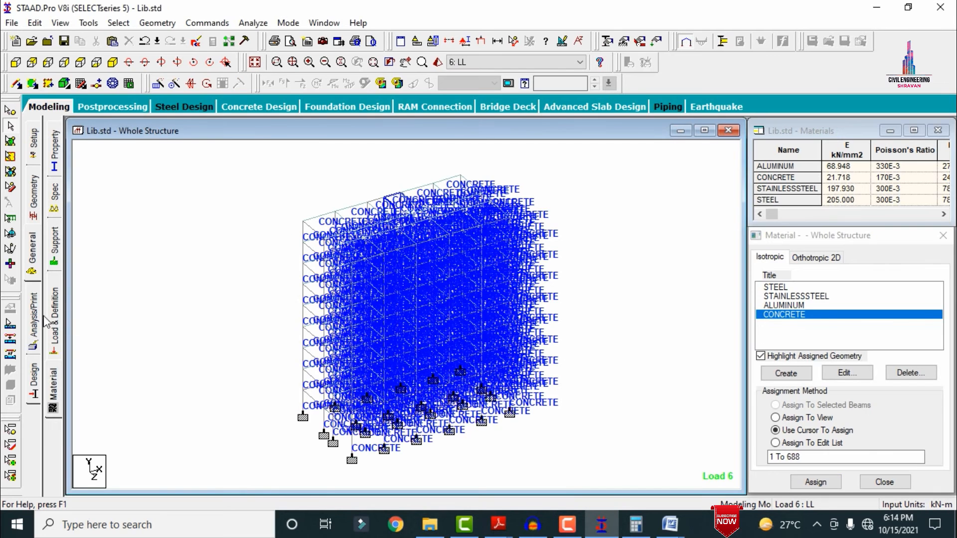
Step: Add a Perform Analysis command with the No Print option to the model
click(33, 318)
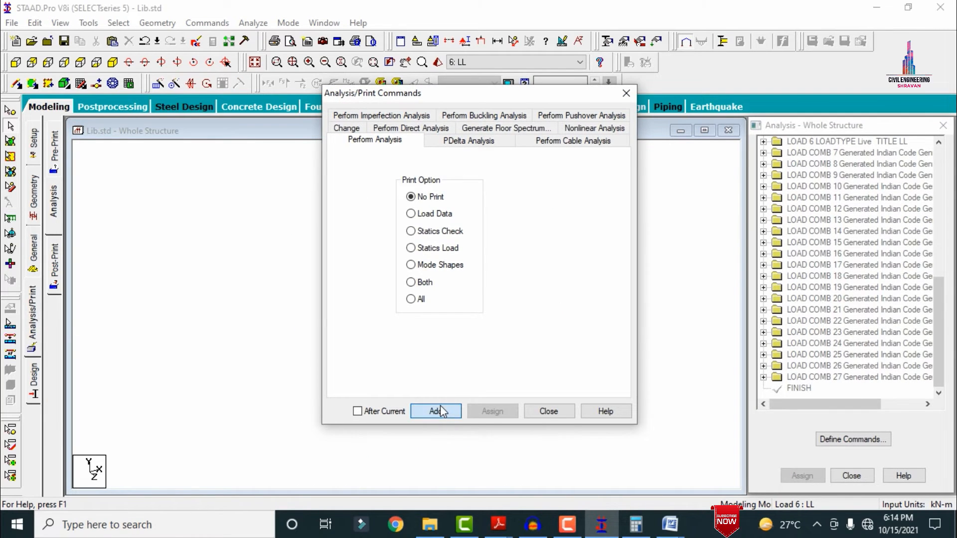
click(441, 405)
click(560, 411)
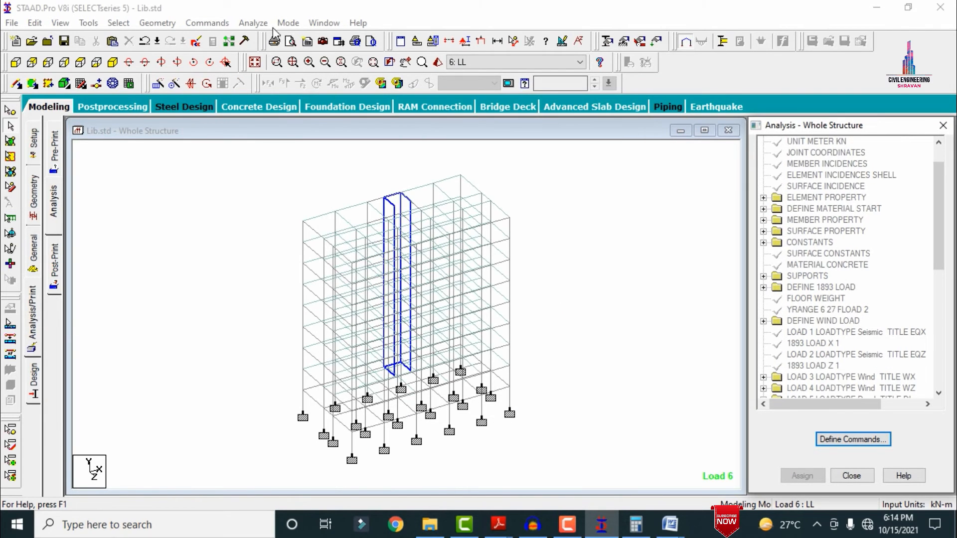
Step: Save the modified structure and run the analysis
click(252, 22)
click(257, 44)
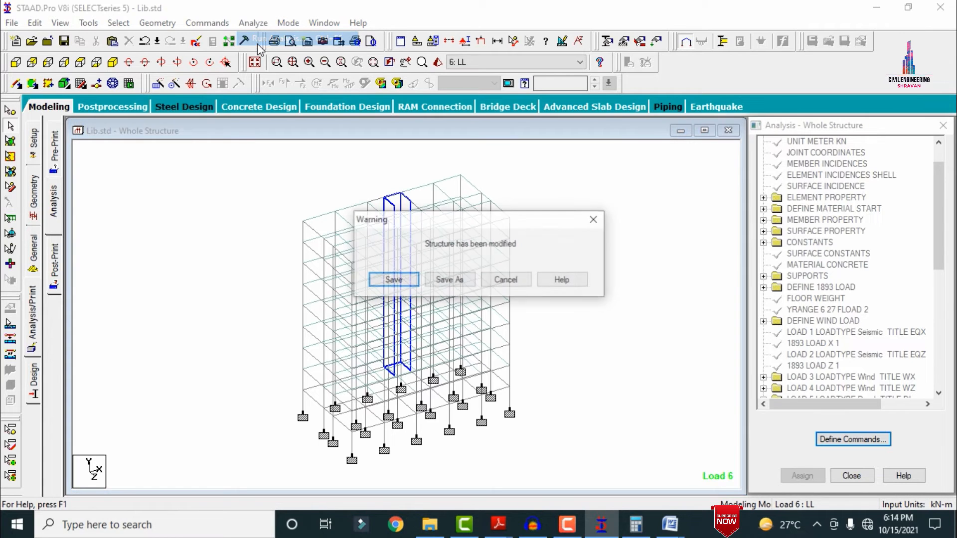
click(394, 280)
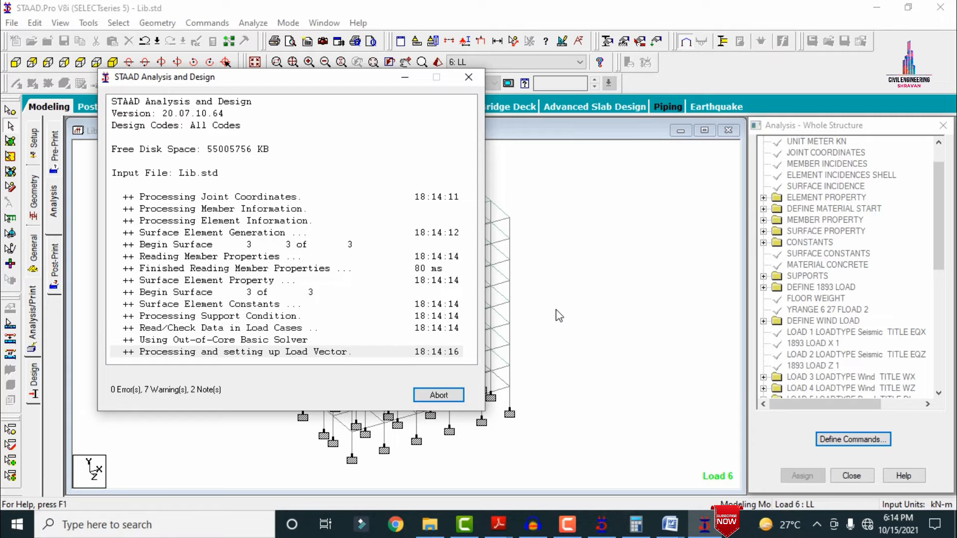
click(567, 525)
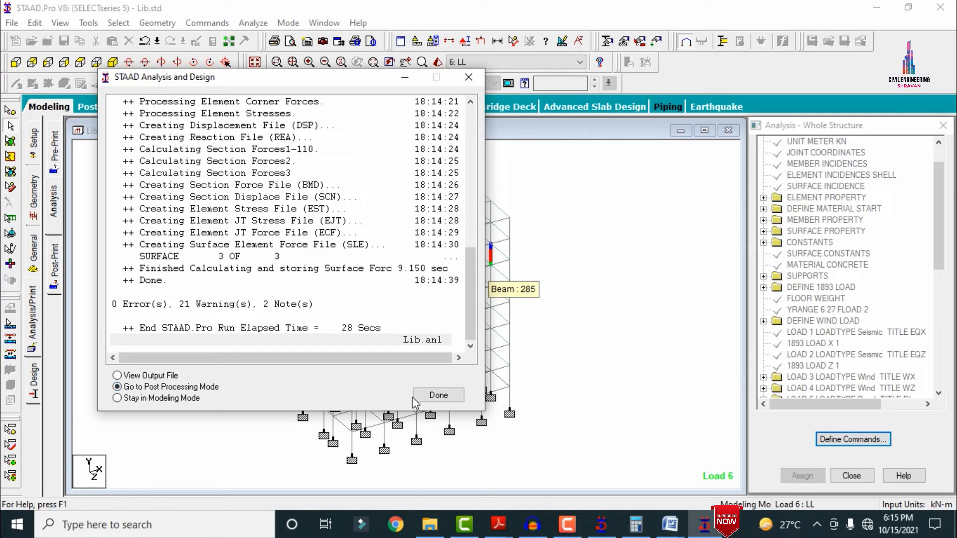
Step: Go to post processing mode with all load cases selected for the results
click(427, 397)
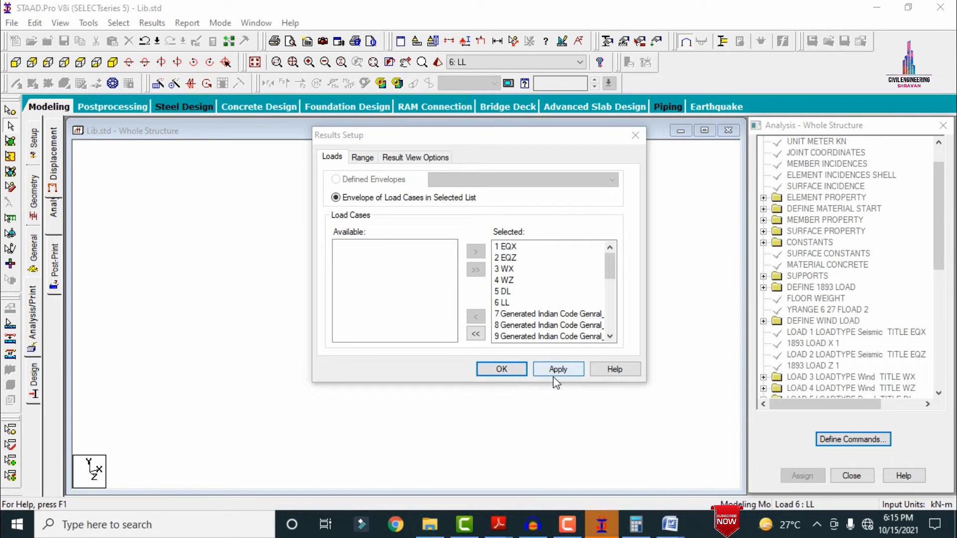
click(559, 369)
click(502, 369)
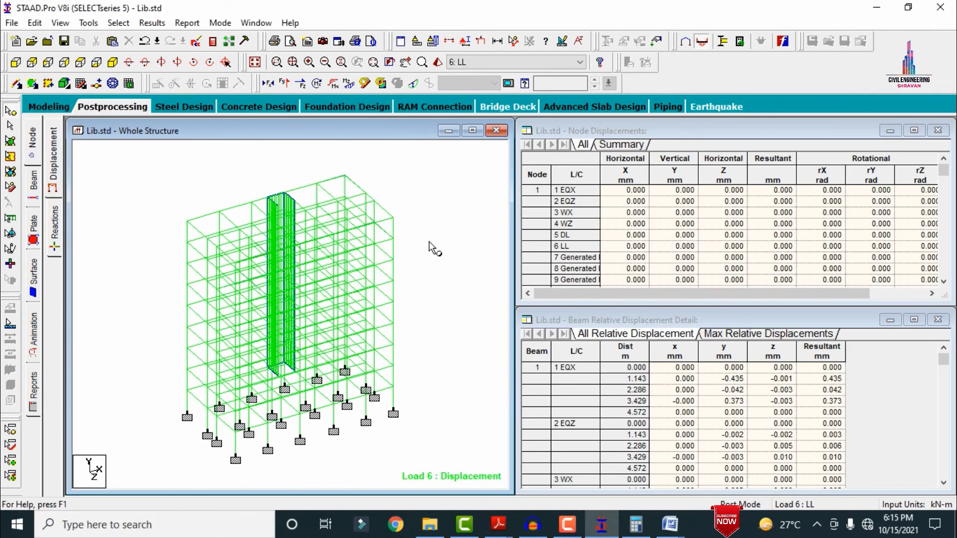
Step: Show the Shear Y diagram of the whole structure for load case 6: LL in place of the displacement diagram
click(472, 63)
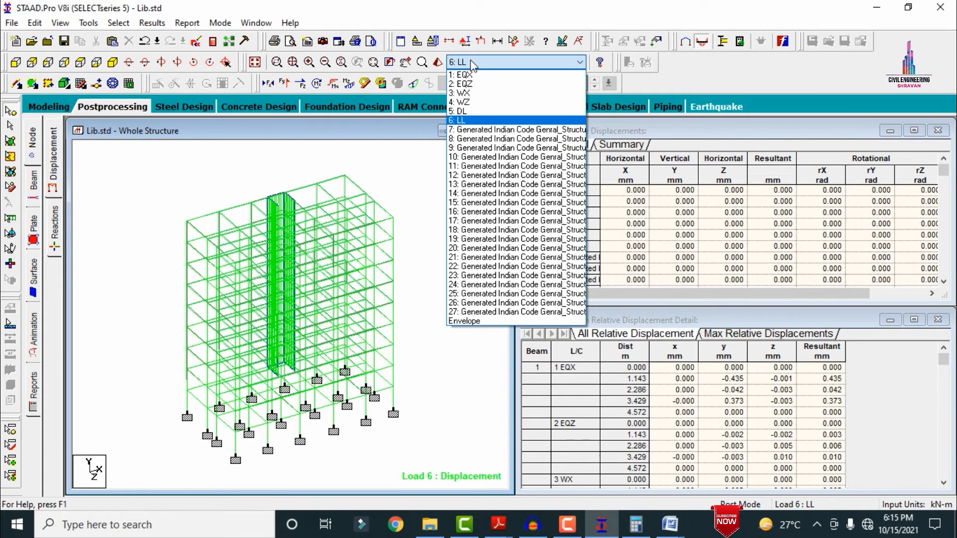
click(471, 63)
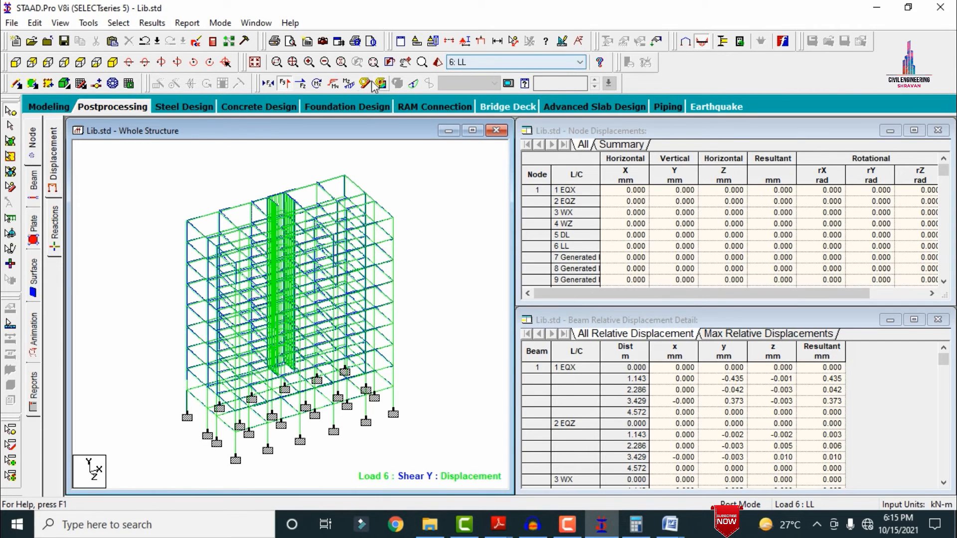
click(412, 85)
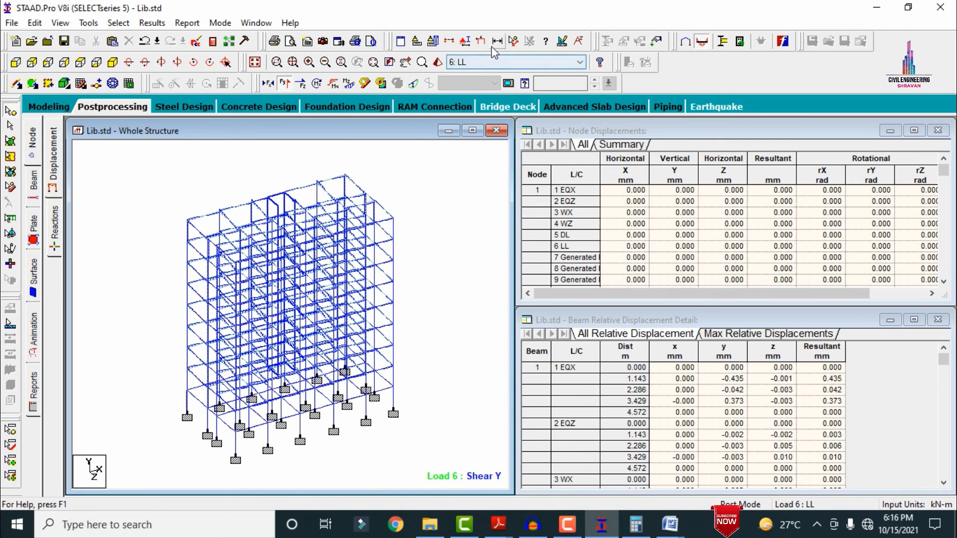
Step: Switch to load case 5: DL and replace the shear diagram with the Bending Z diagram
click(486, 62)
click(471, 111)
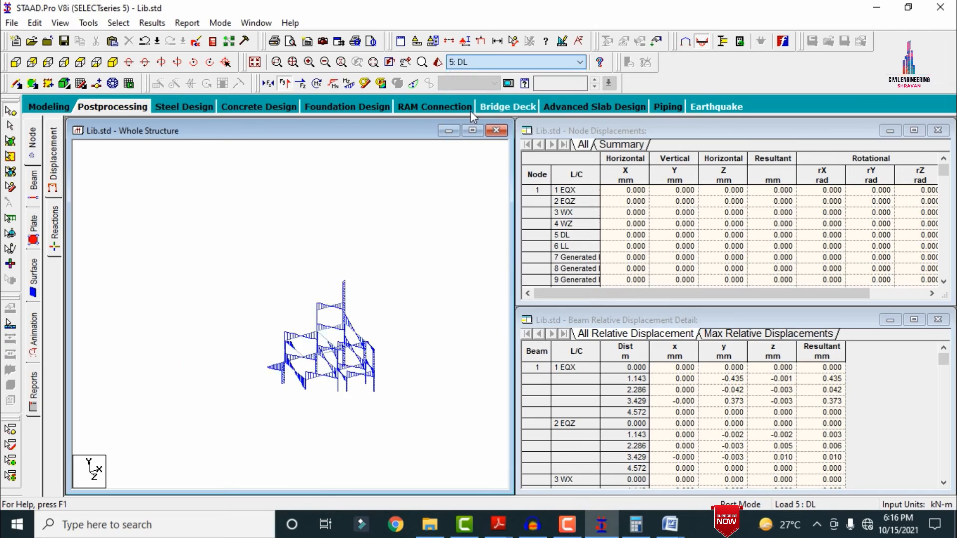
click(285, 82)
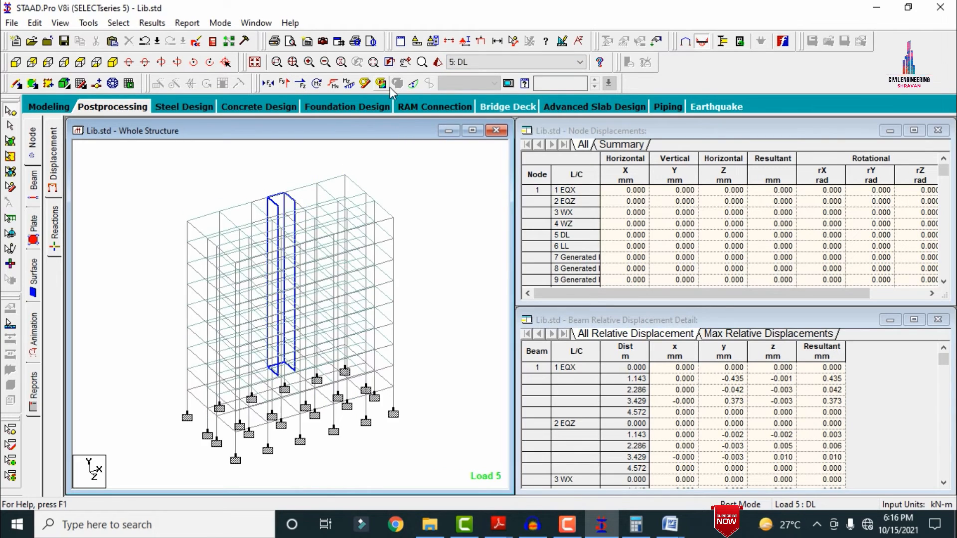
click(351, 88)
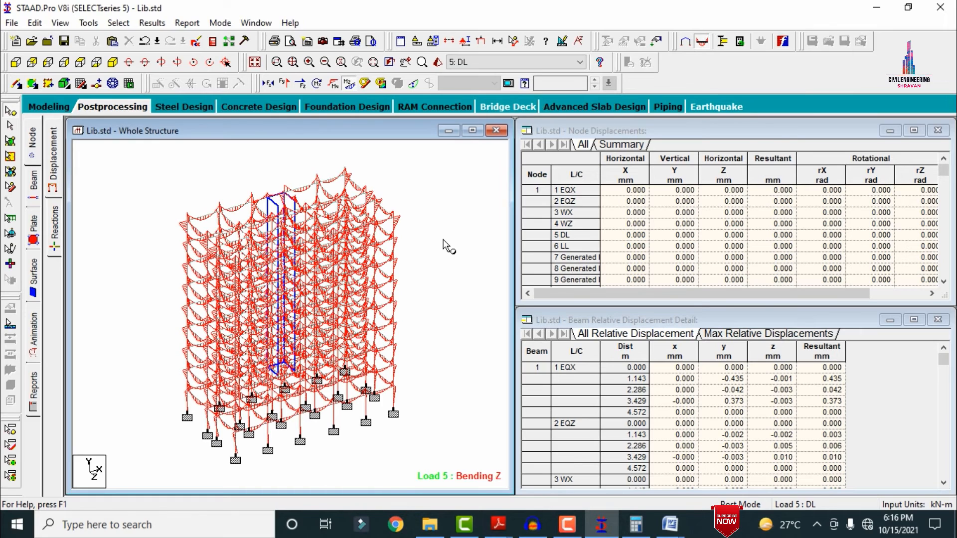
Step: Display the surface results with a Max Absolute plate stress contour in normal fill for load case 5: DL
click(35, 281)
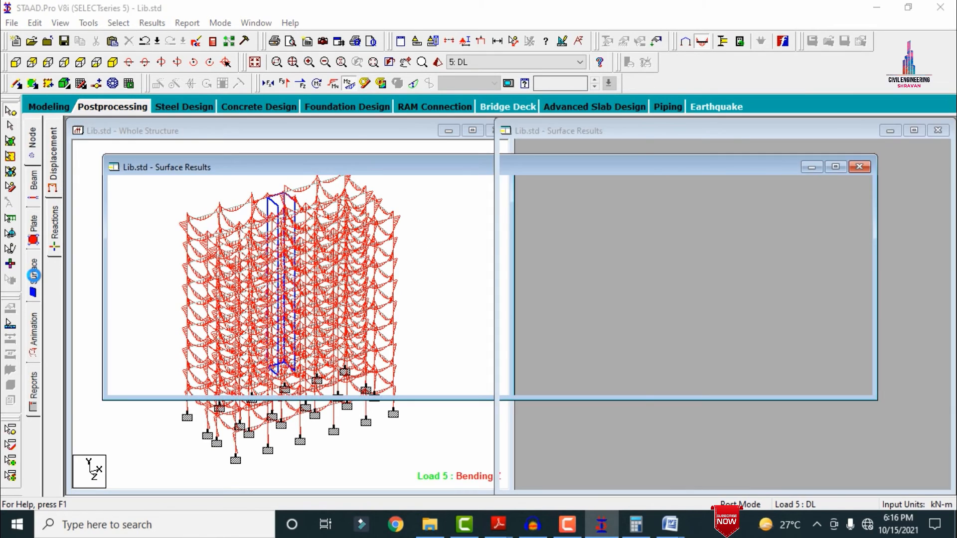
click(429, 123)
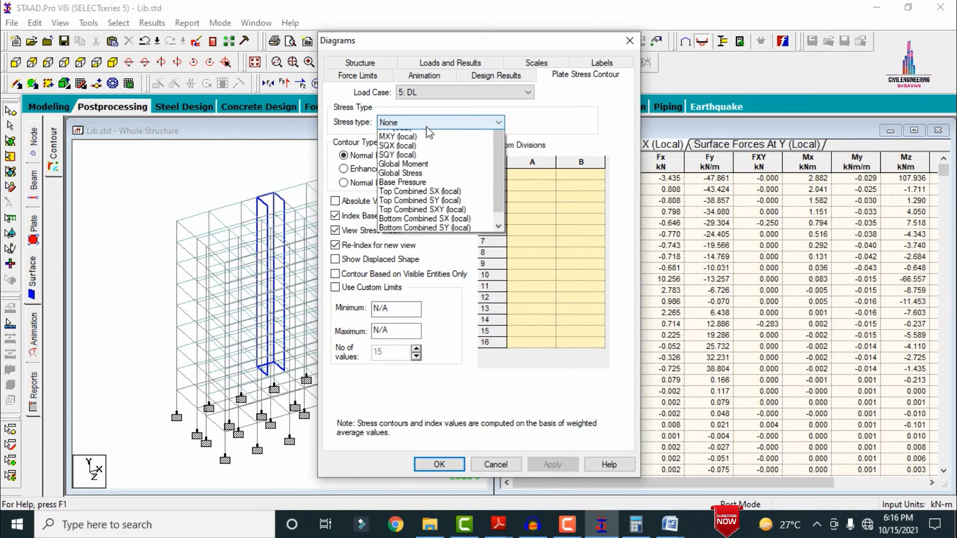
click(429, 138)
click(553, 464)
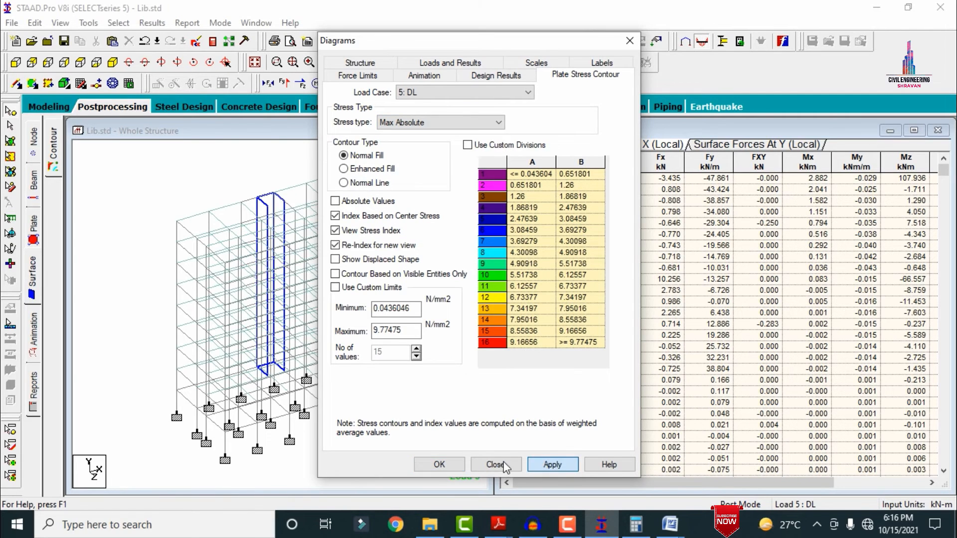
click(439, 464)
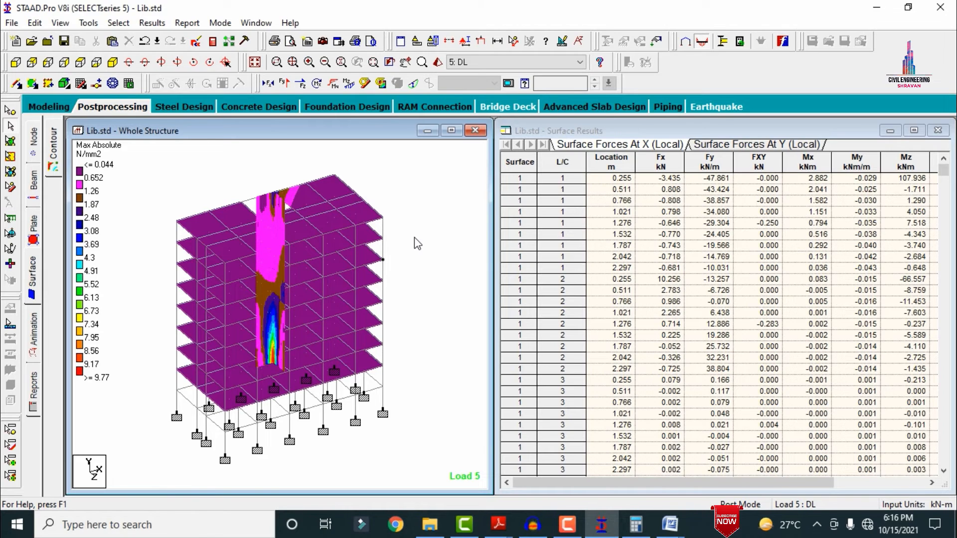
Step: Return to modeling and set the concrete design code to IS456
click(36, 106)
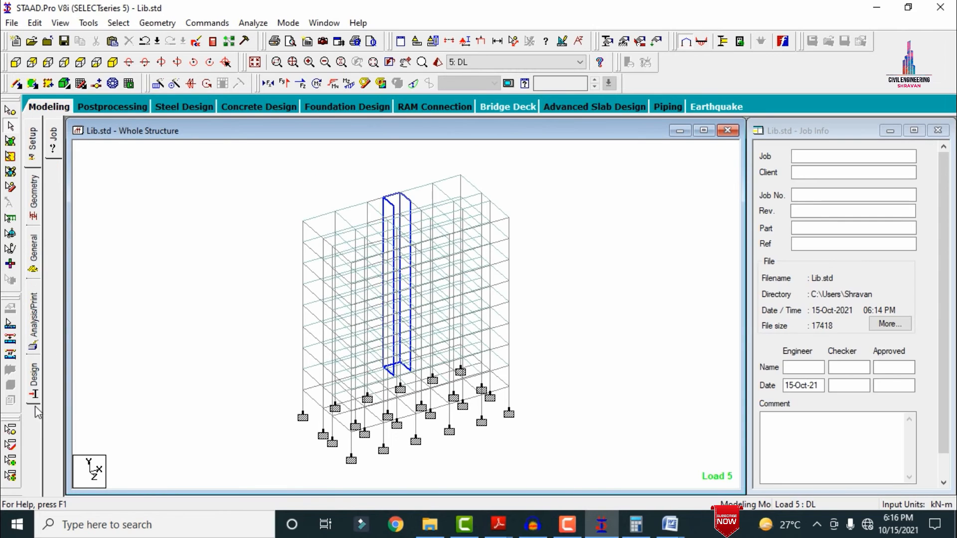
click(33, 385)
click(54, 196)
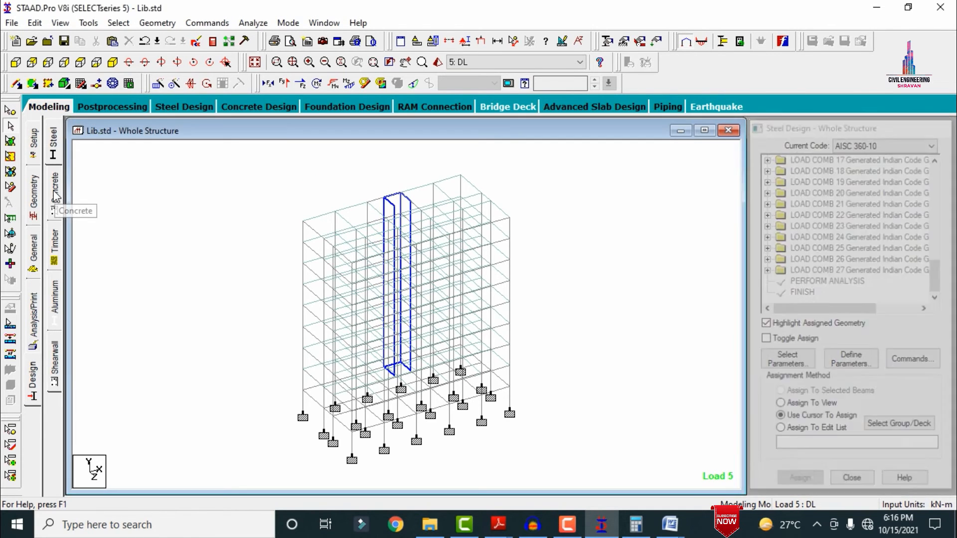
click(842, 144)
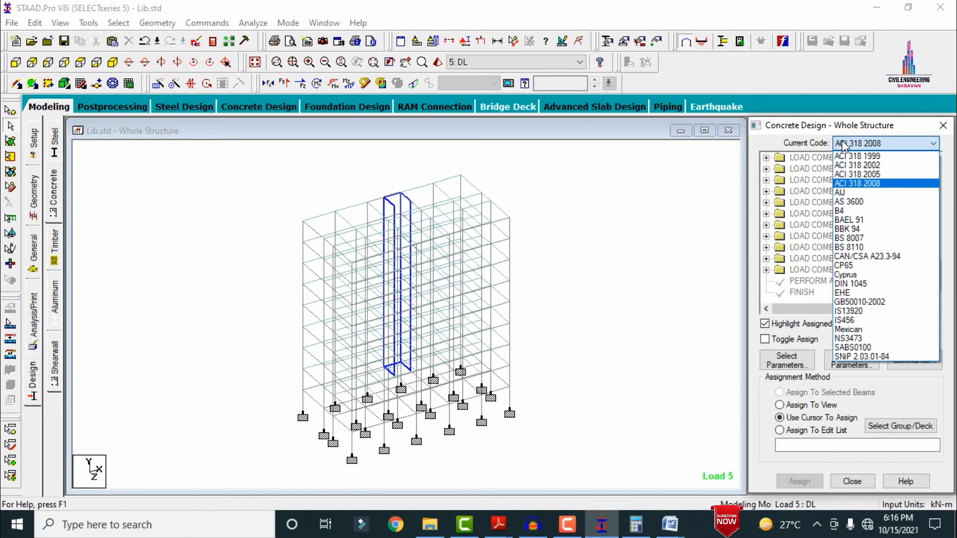
key(i)
key(Down)
key(Return)
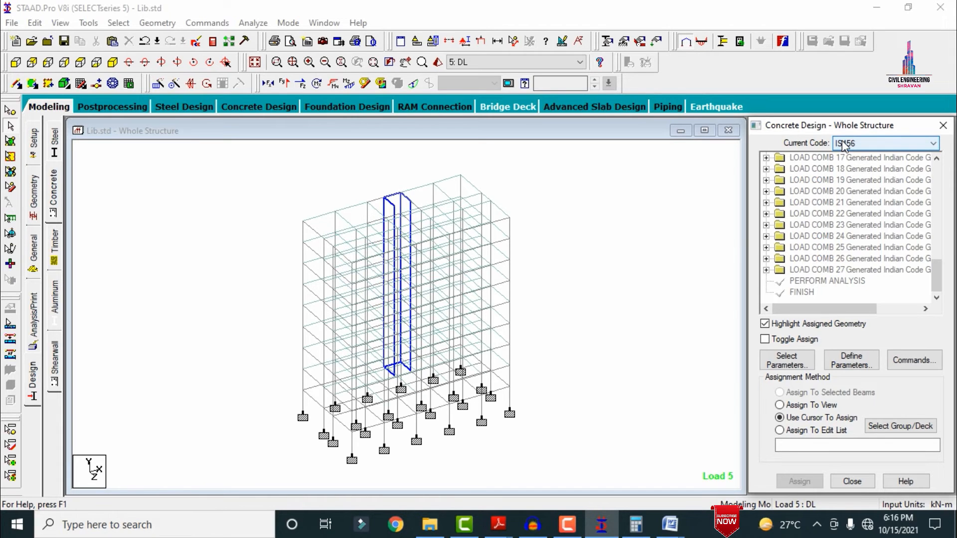
Step: Limit the selected concrete design parameters to Fc, Fymain, Fysec, Maxmain, Maxsec, Md1 and Md2
click(792, 359)
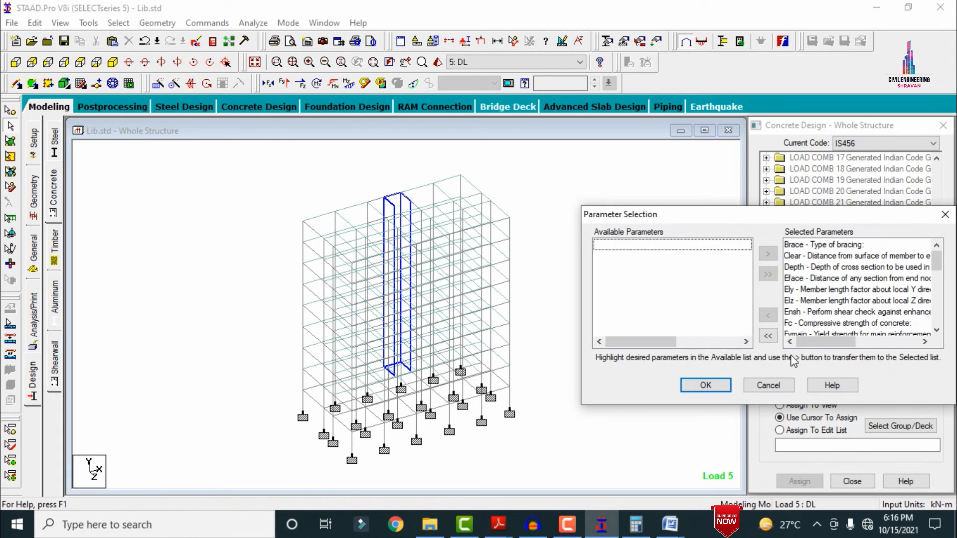
click(768, 336)
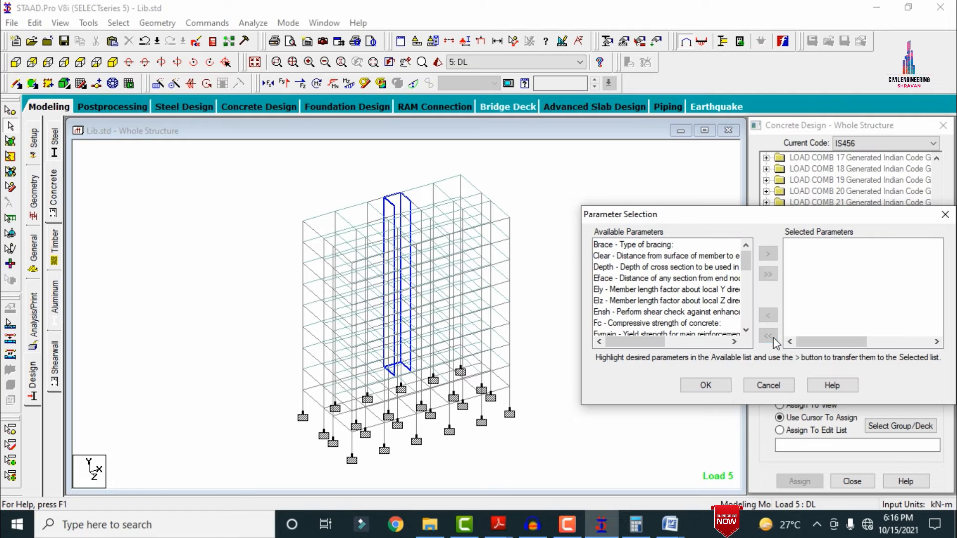
double_click(627, 325)
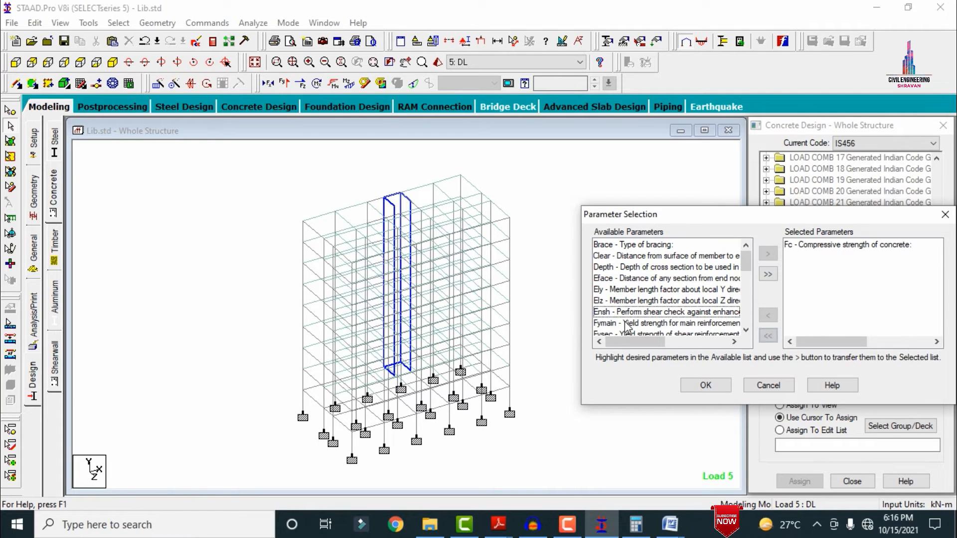
double_click(627, 325)
double_click(627, 325)
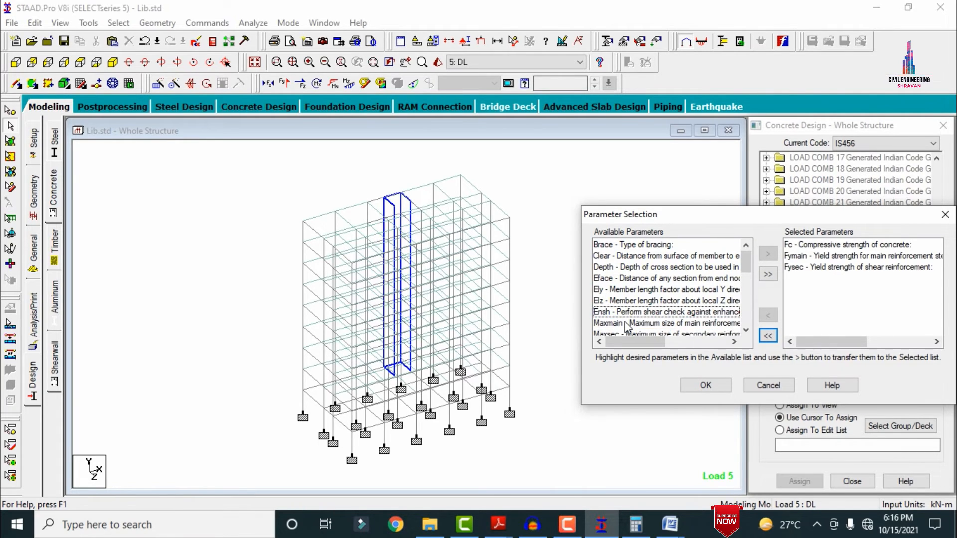
double_click(627, 325)
double_click(627, 325)
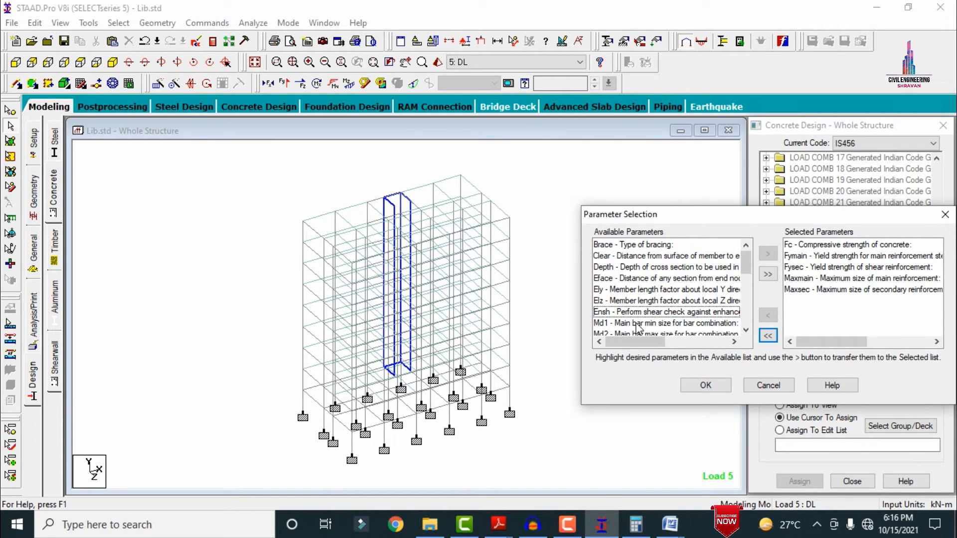
double_click(638, 328)
double_click(638, 327)
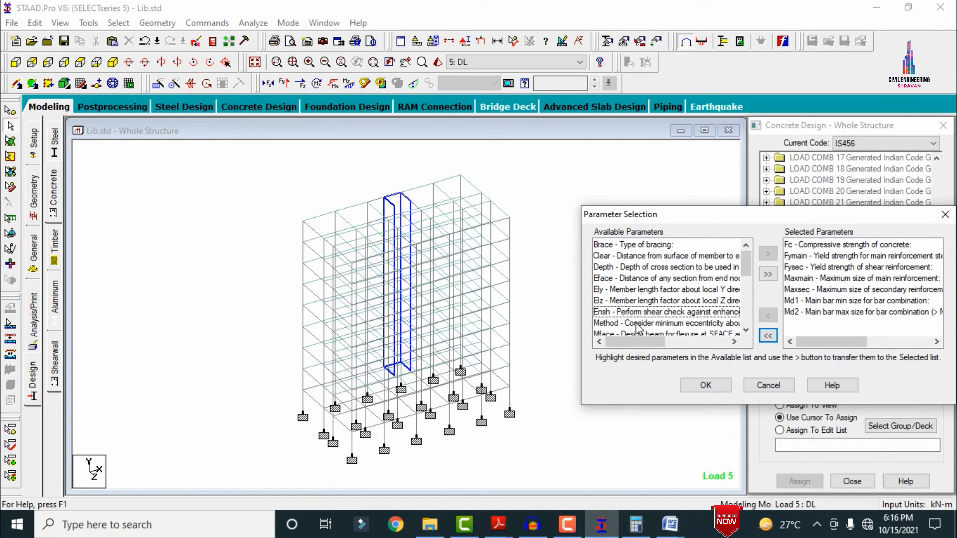
click(706, 385)
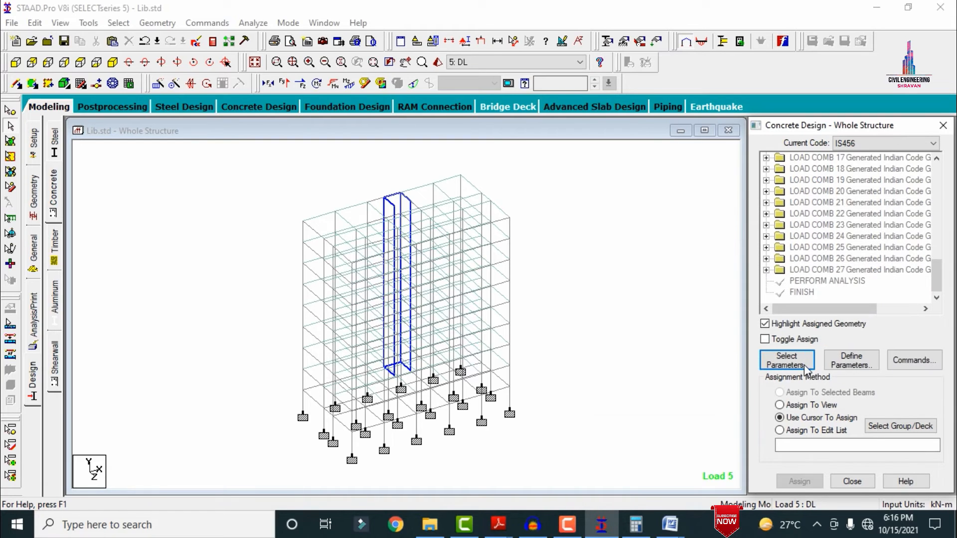
Step: Define the FC design parameter with a concrete compressive strength of 25000 kN/m2
click(839, 358)
drag(535, 206, 409, 199)
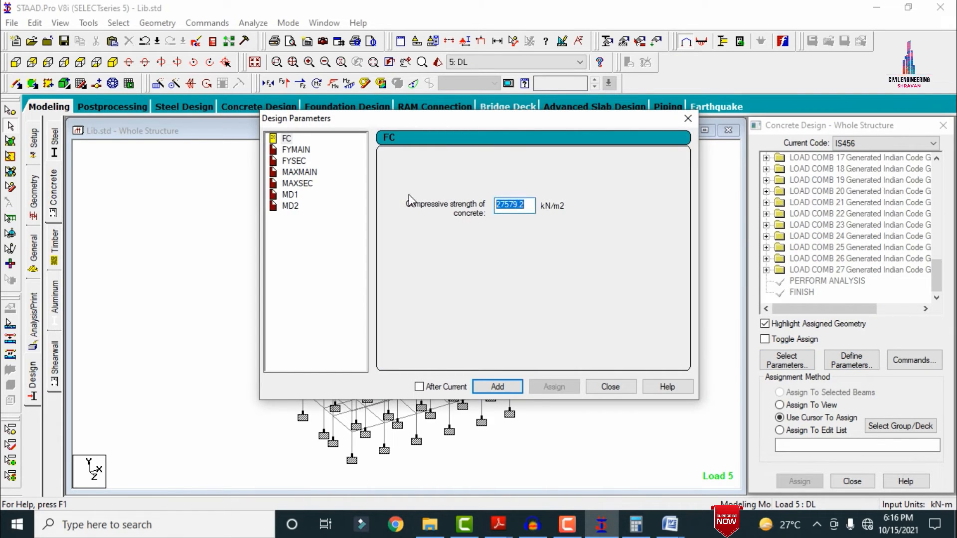
text(25000)
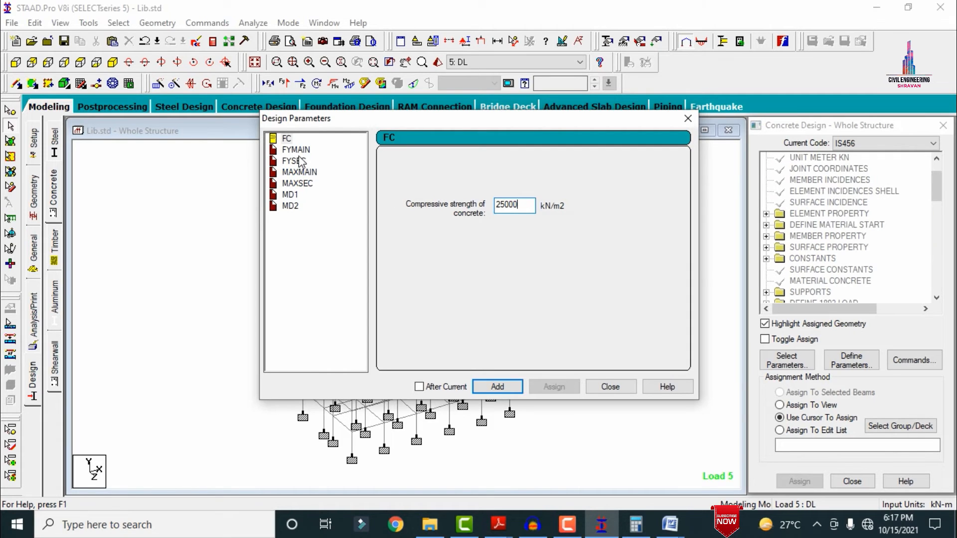
Step: Define the FYMAIN and FYSEC yield strengths of main and shear reinforcement as 415000 kN/m2 each
click(314, 151)
double_click(523, 203)
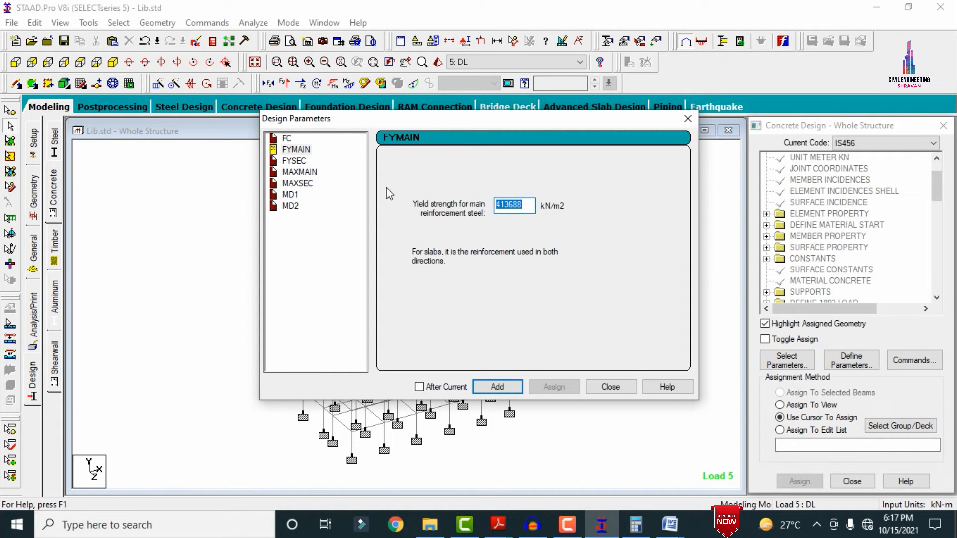
text(415000)
click(283, 162)
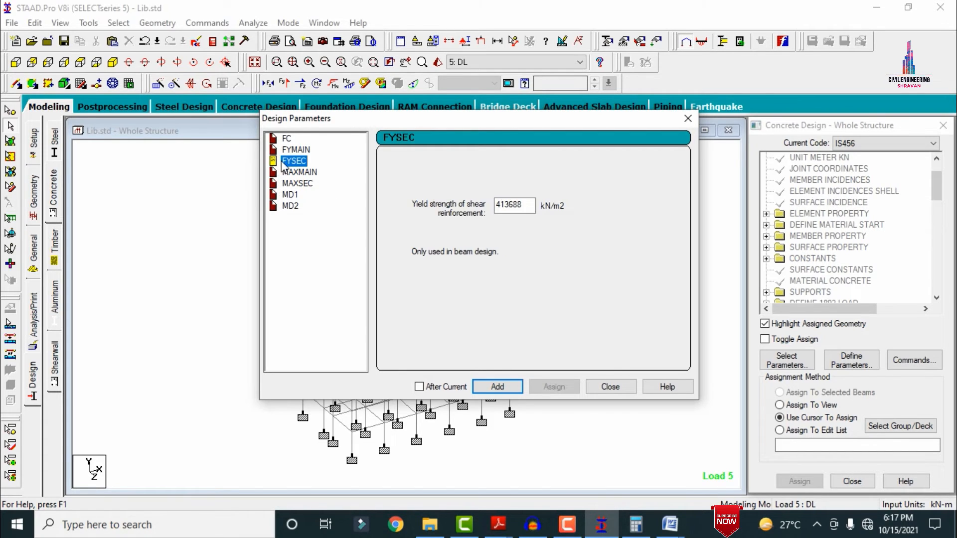
double_click(512, 204)
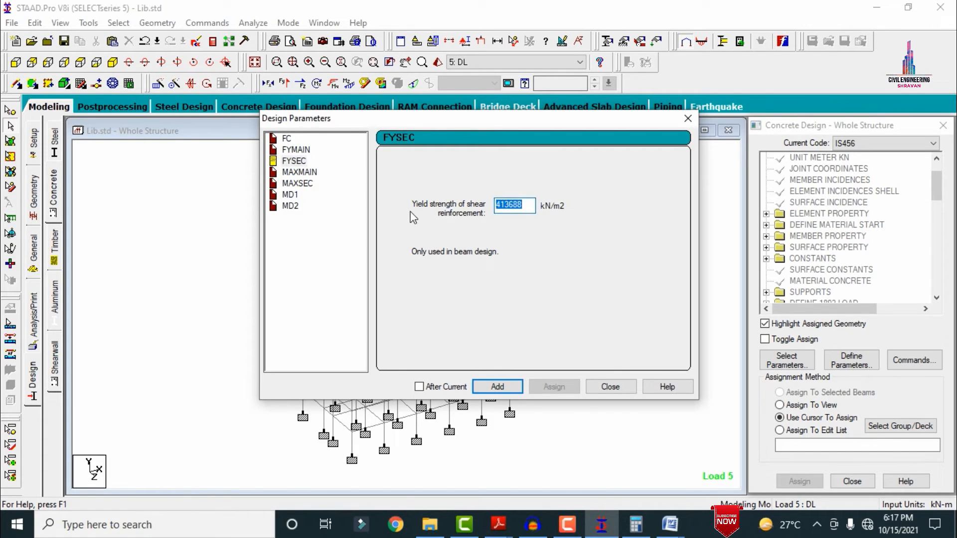
text(415000)
Step: Define the MAXMAIN and MAXSEC parameters with maximum main reinforcement of 16 mm and maximum secondary reinforcement of 12 mm
click(279, 172)
click(408, 222)
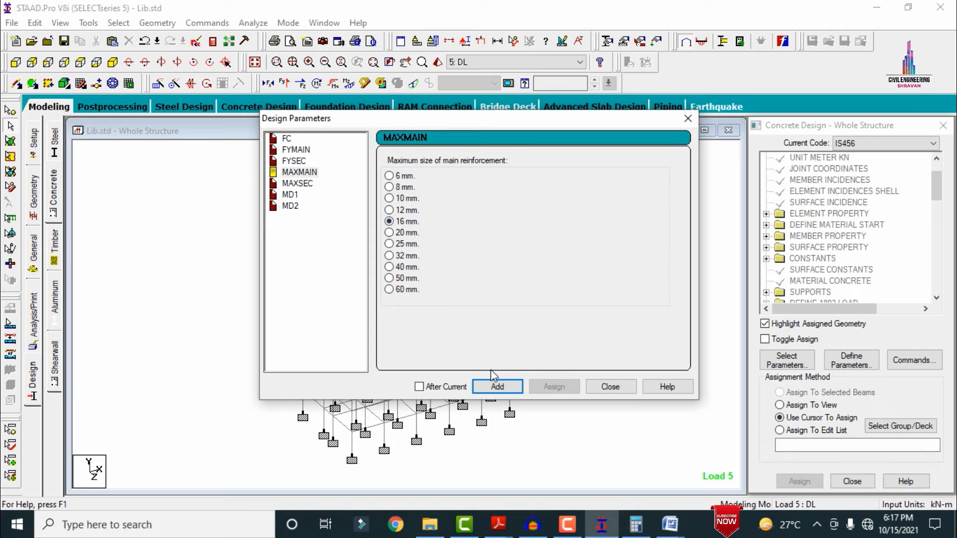
click(306, 184)
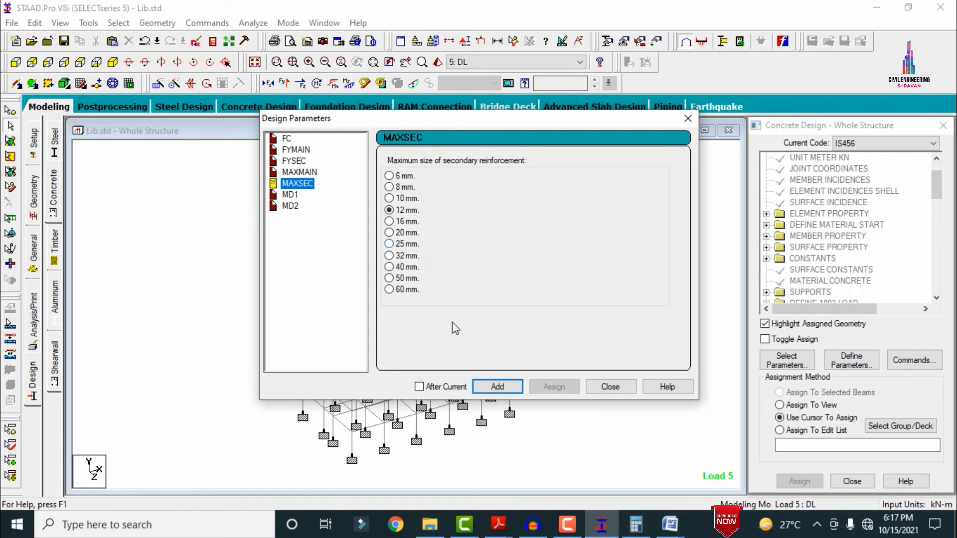
click(497, 387)
Step: Define the MD1 and MD2 bar combination parameters with a main bar size of 12 mm each, and finish defining parameters
click(290, 195)
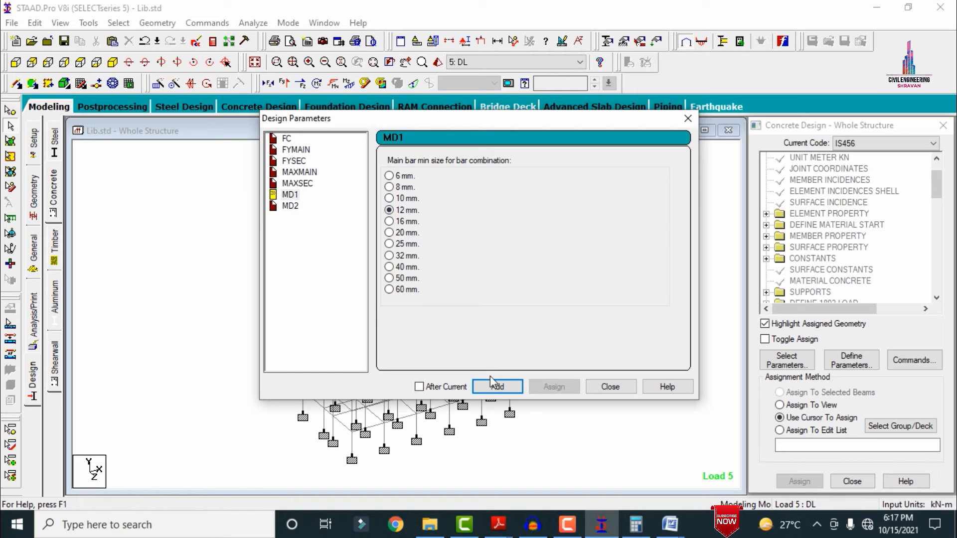
click(494, 387)
click(303, 209)
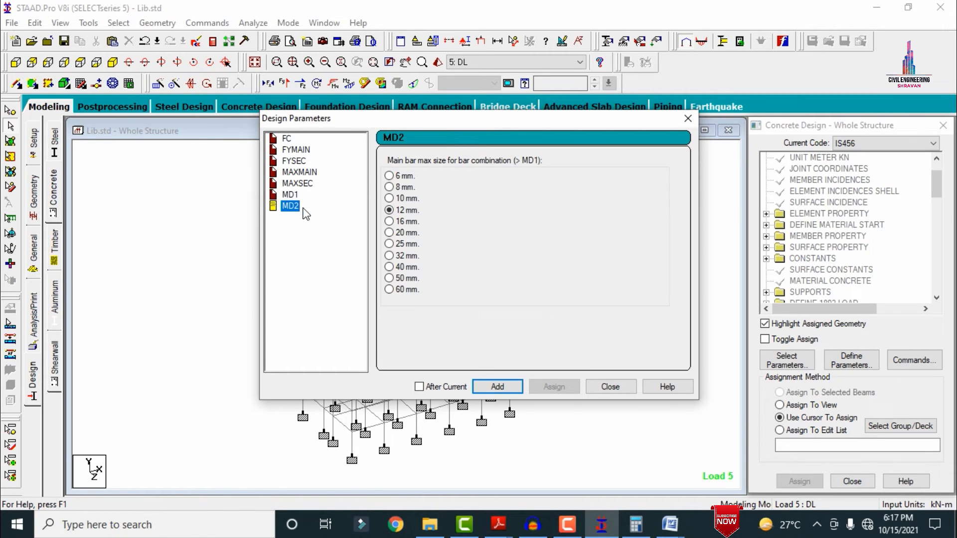
click(506, 382)
click(612, 388)
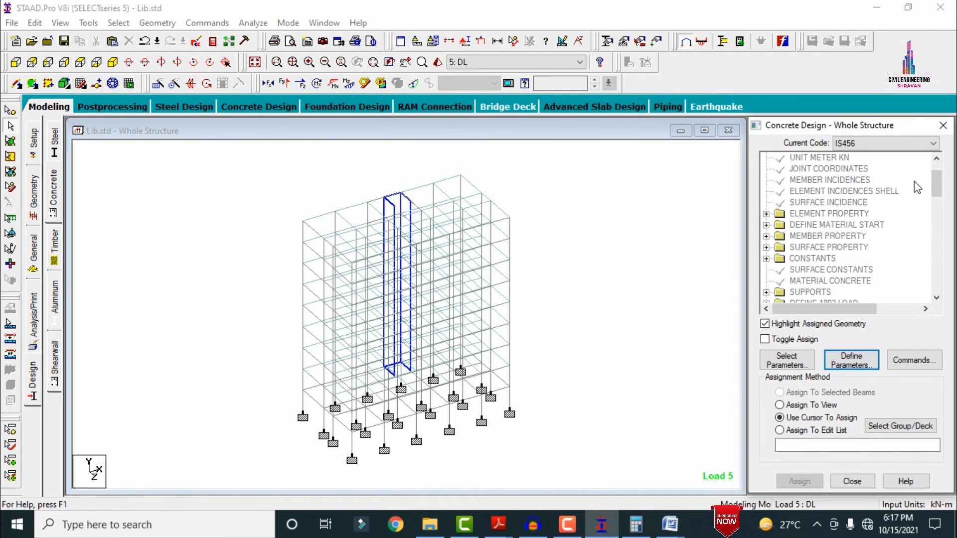
Step: Add the DESIGN BEAM, DESIGN COLUMN, DESIGN SLAB/ELEMENT and TAKE OFF commands to the concrete design
drag(937, 186, 944, 278)
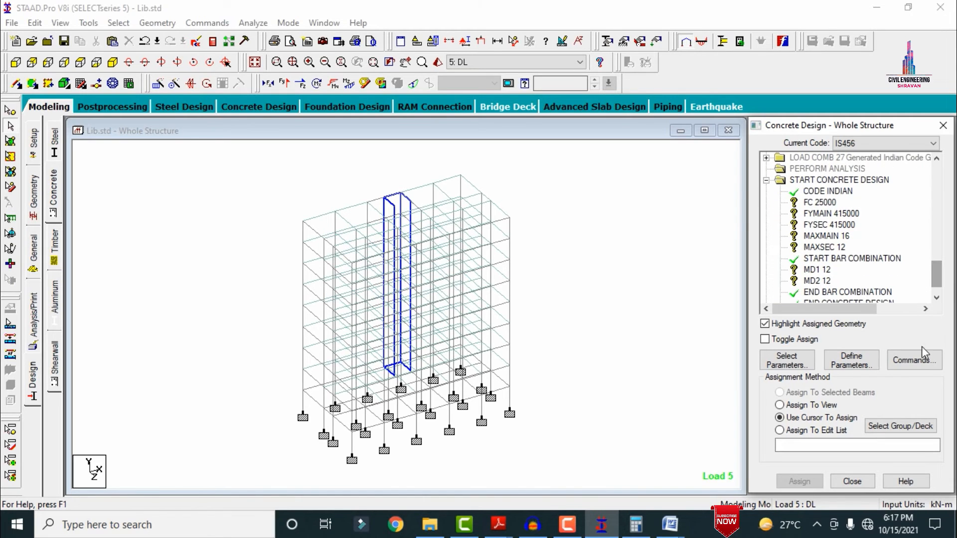
click(920, 360)
click(585, 205)
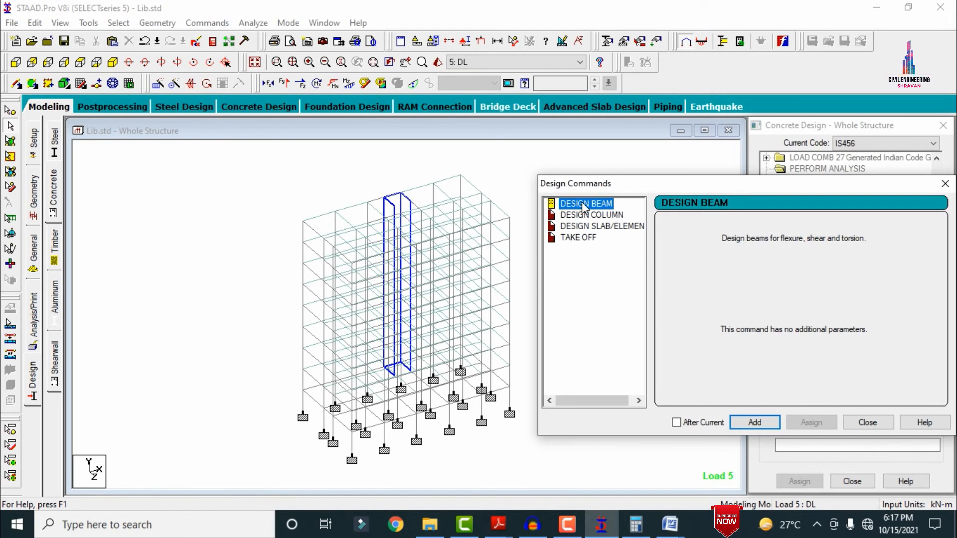
click(749, 421)
click(596, 215)
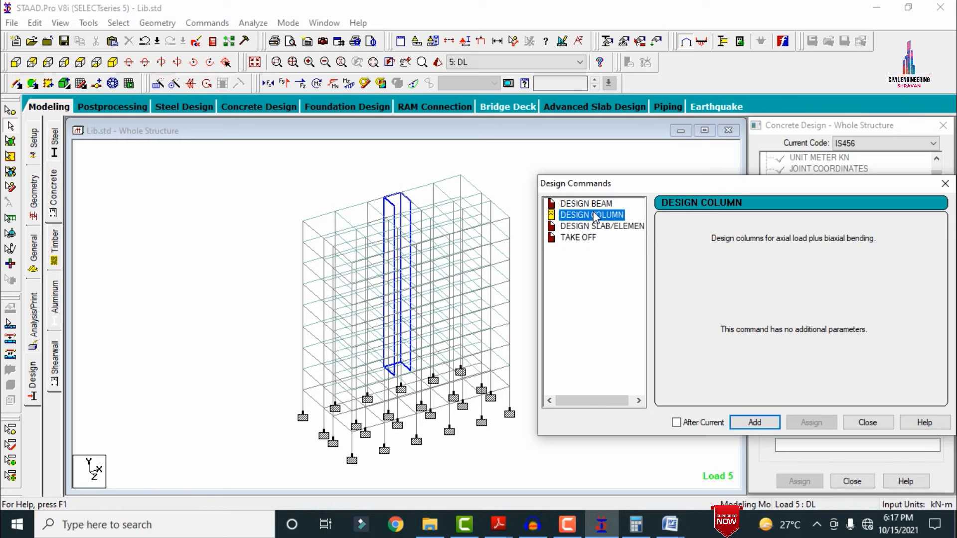
click(751, 424)
click(601, 226)
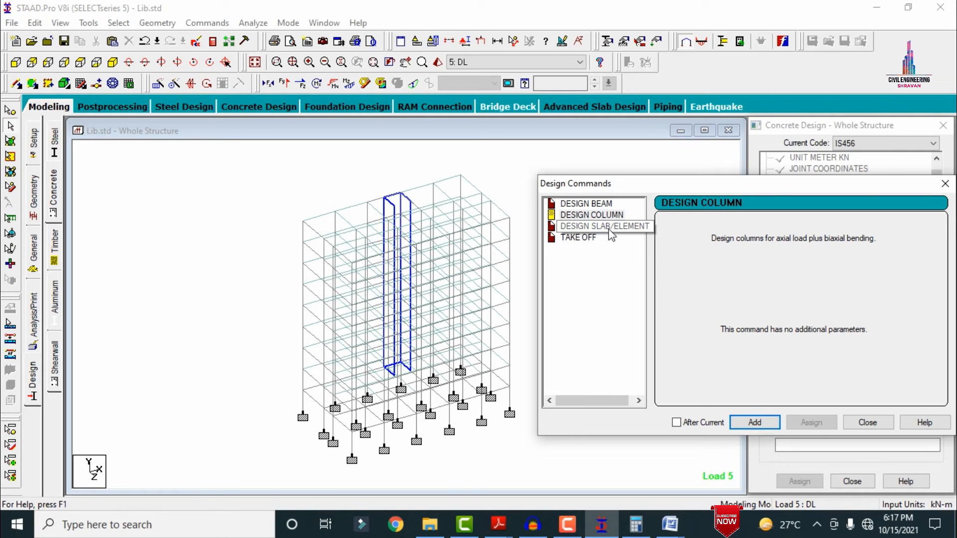
click(751, 423)
click(574, 237)
click(750, 422)
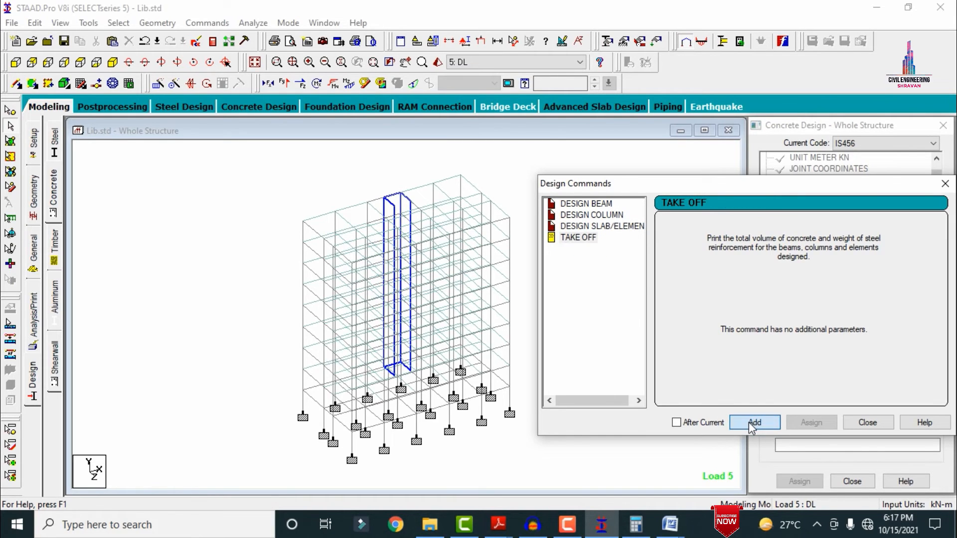
click(868, 423)
Step: Assign the FC 25000 concrete strength parameter to the whole structure in view
drag(952, 185, 947, 270)
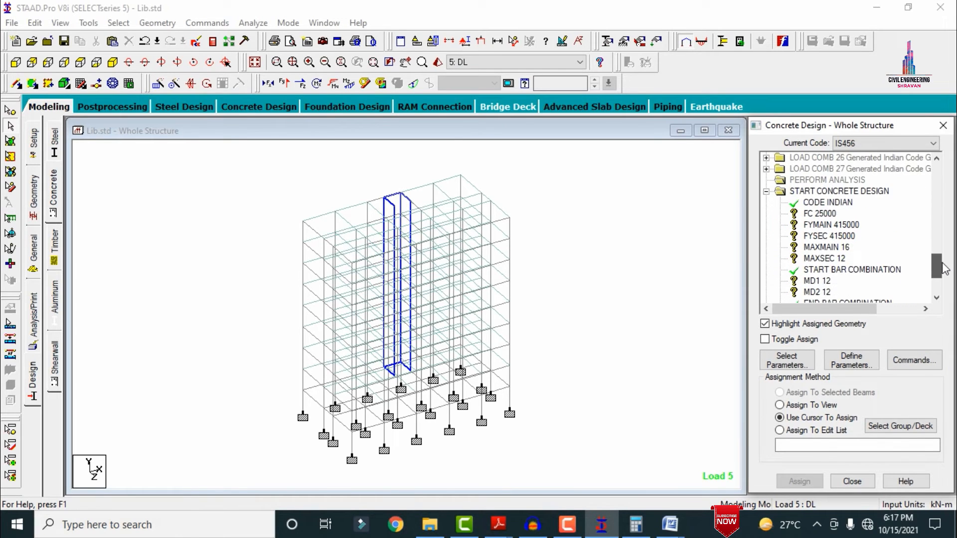
click(813, 215)
click(795, 405)
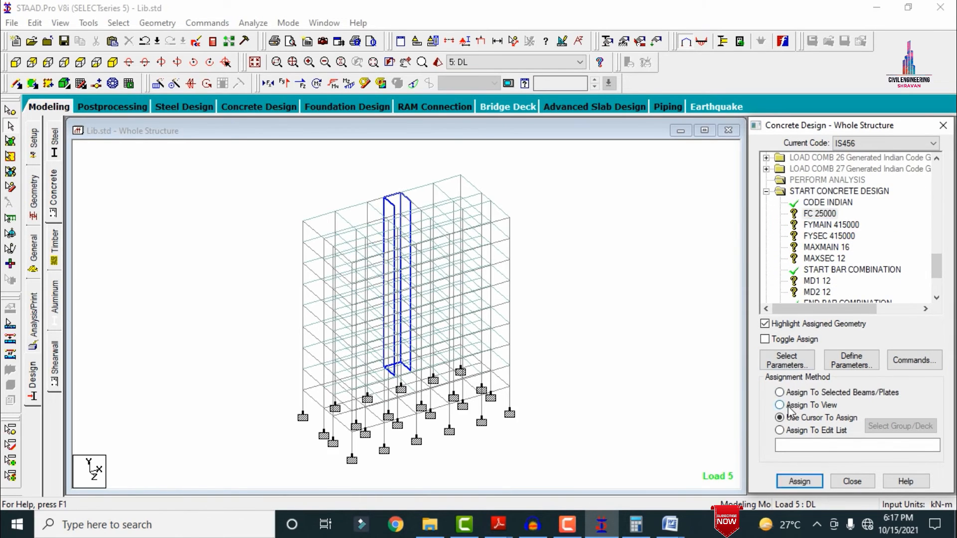
click(800, 481)
click(858, 342)
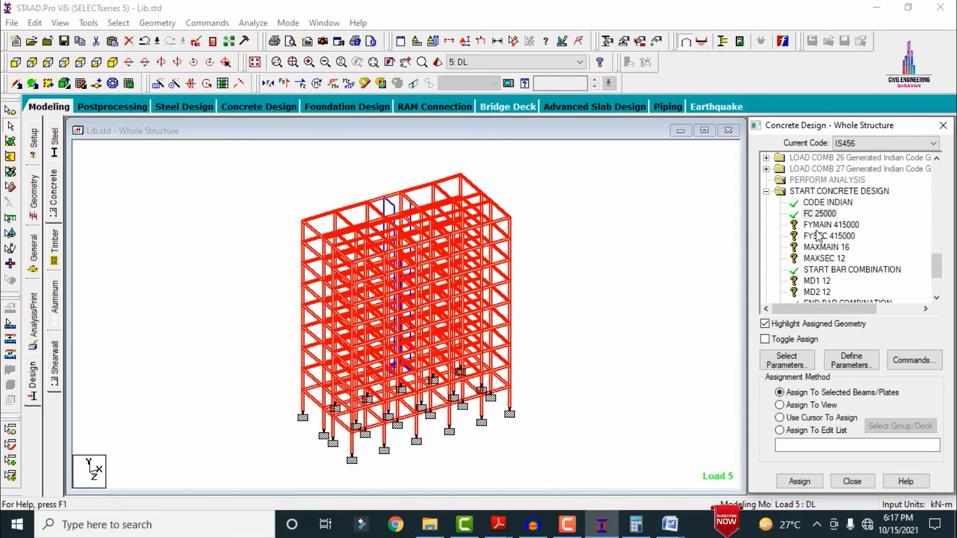
Step: Assign the FYMAIN 415000 and FYSEC 415000 yield strength parameters to the whole structure in view
click(831, 225)
click(799, 481)
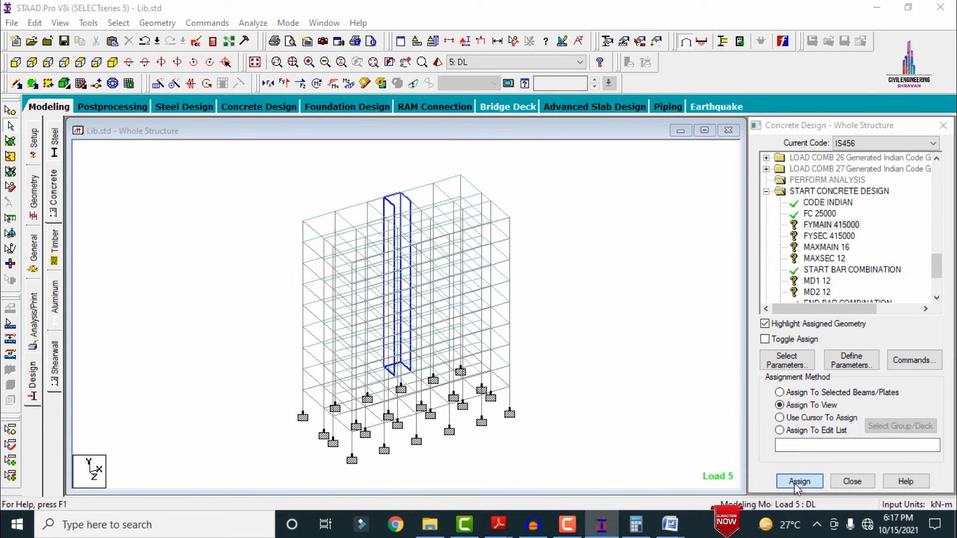
click(858, 342)
click(815, 236)
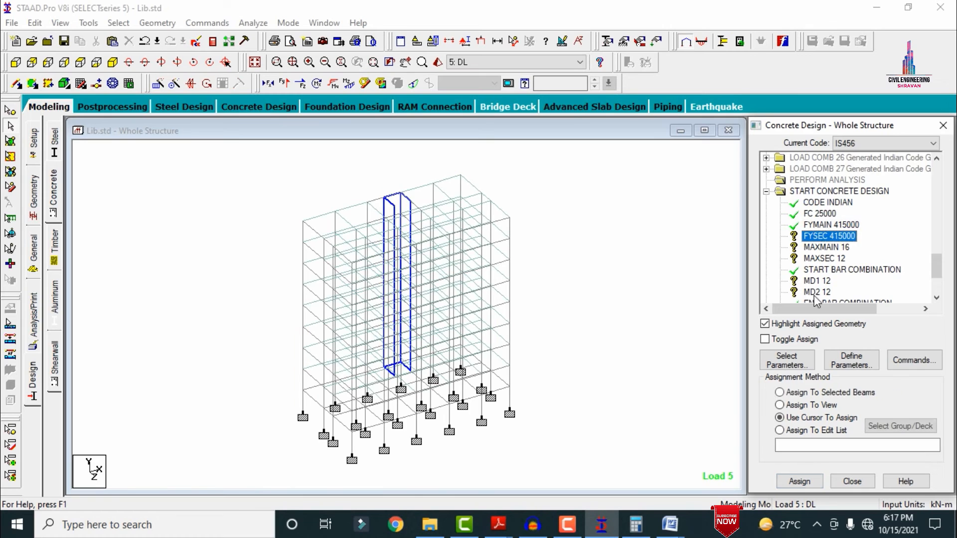
click(797, 405)
click(800, 481)
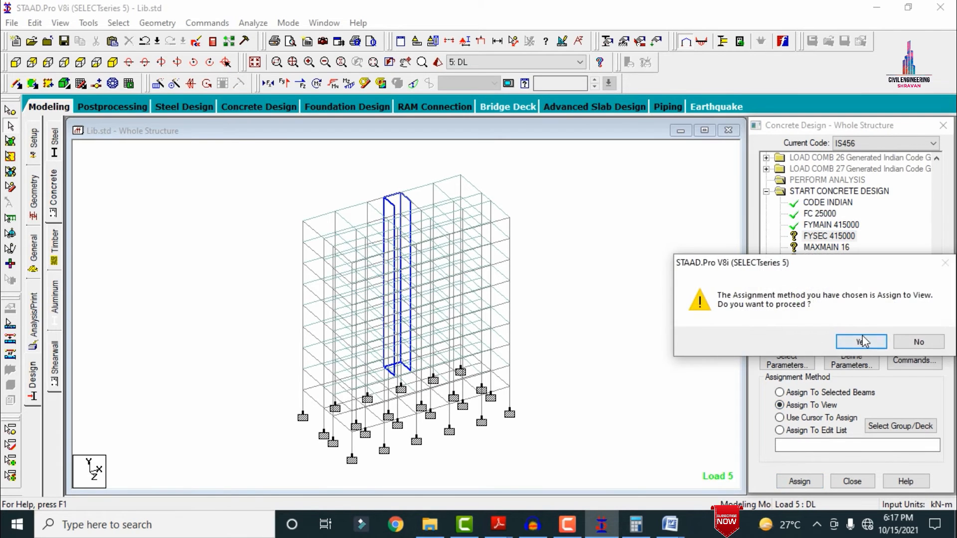
click(859, 342)
Step: Assign the MAXMAIN 16 and MAXSEC 12 maximum bar size parameters to the whole structure in view
click(827, 247)
click(798, 406)
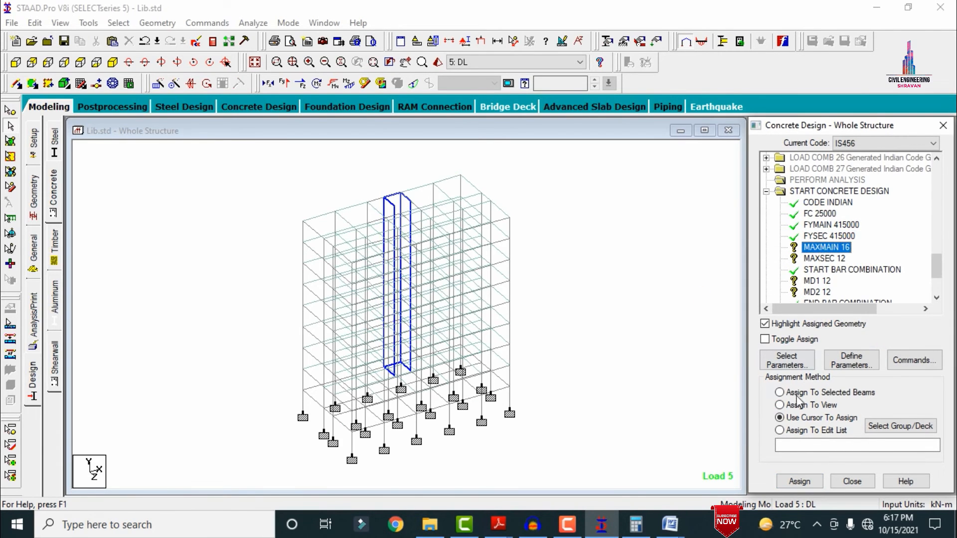
click(800, 481)
click(857, 342)
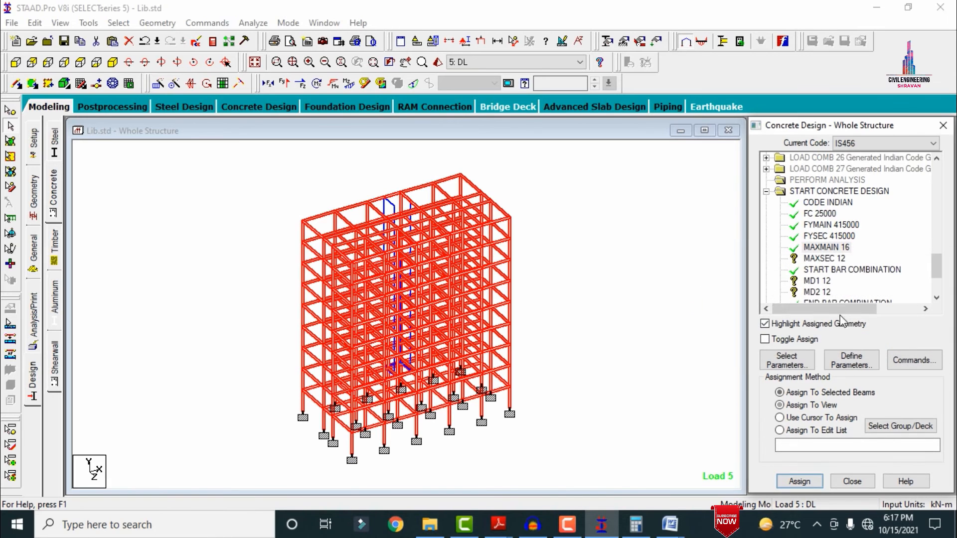
click(824, 258)
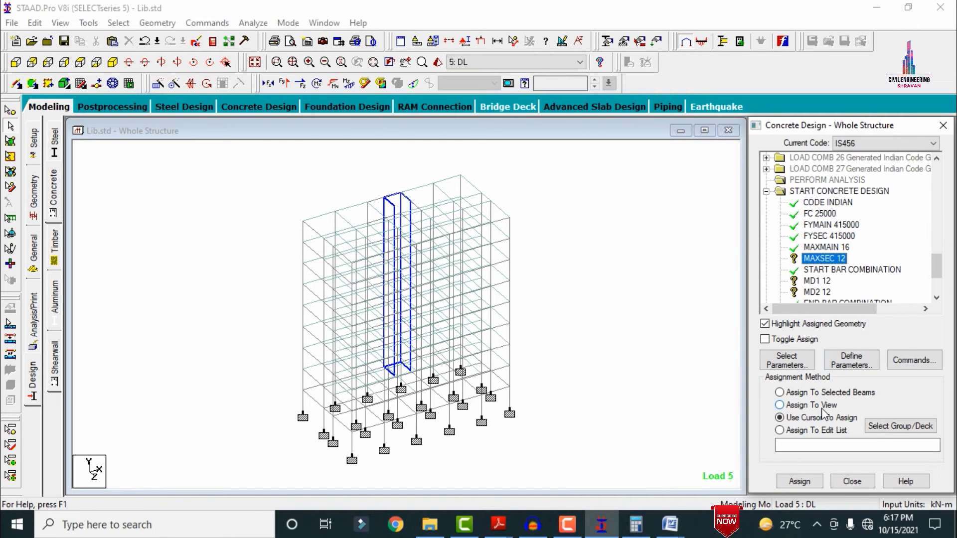
click(823, 410)
click(796, 483)
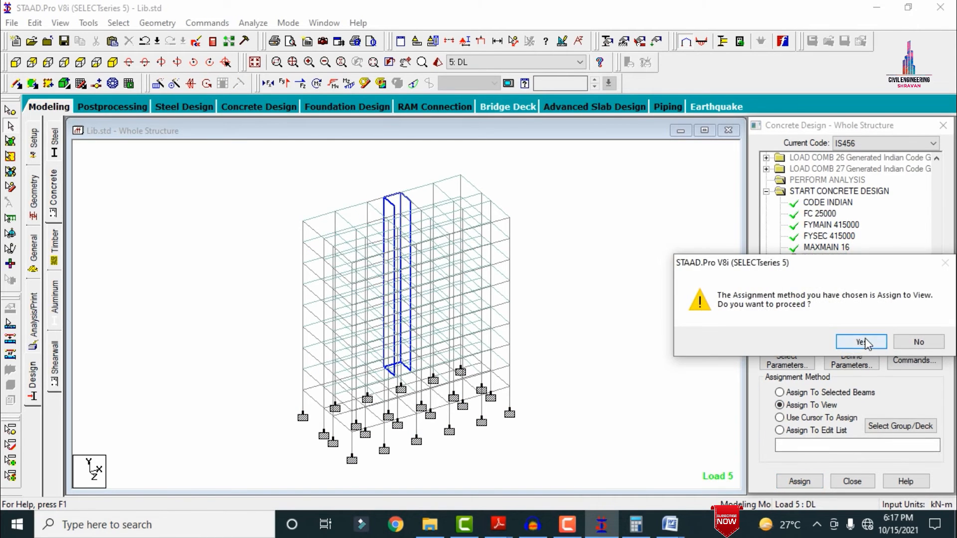
click(863, 343)
Step: Assign the MD1 12 and MD2 12 bar combination parameters to the whole structure in view
click(817, 281)
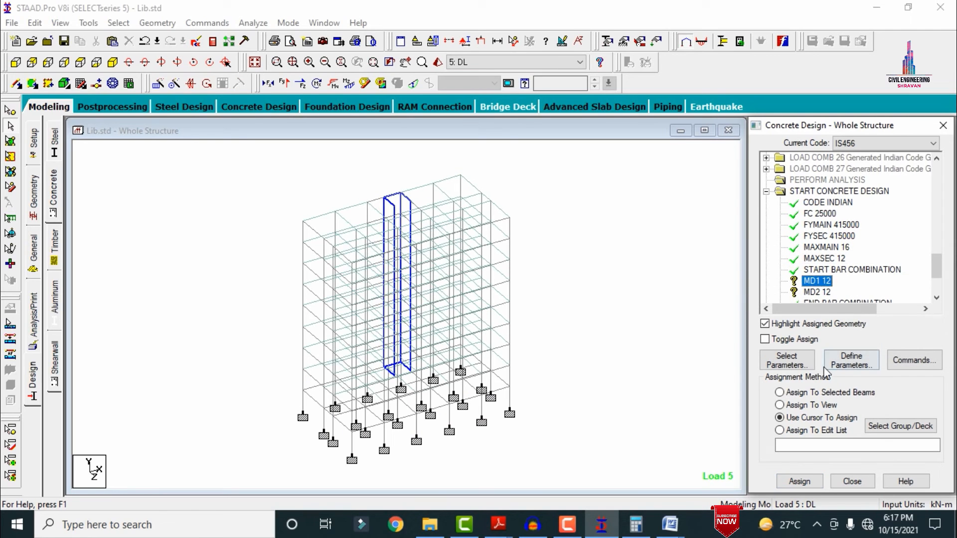
click(801, 405)
click(797, 481)
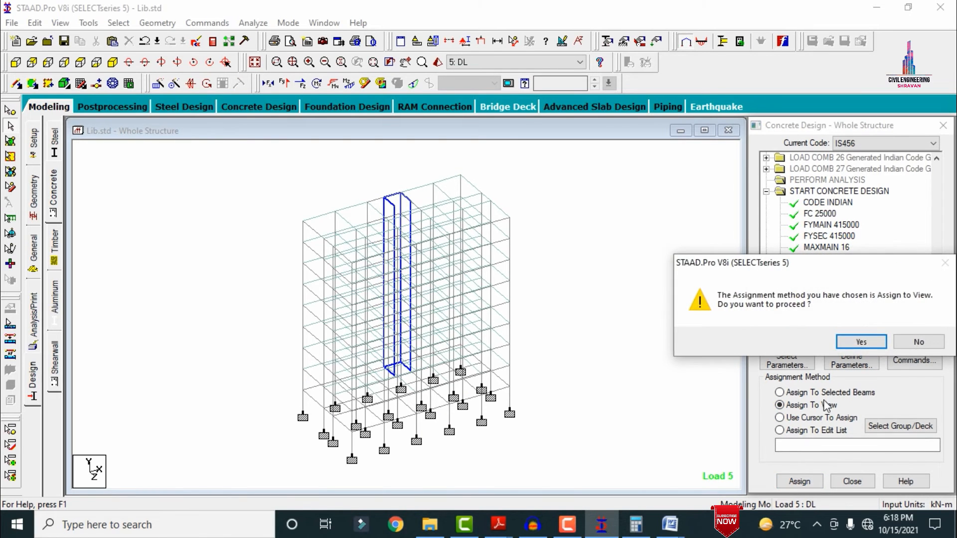
click(862, 342)
click(817, 293)
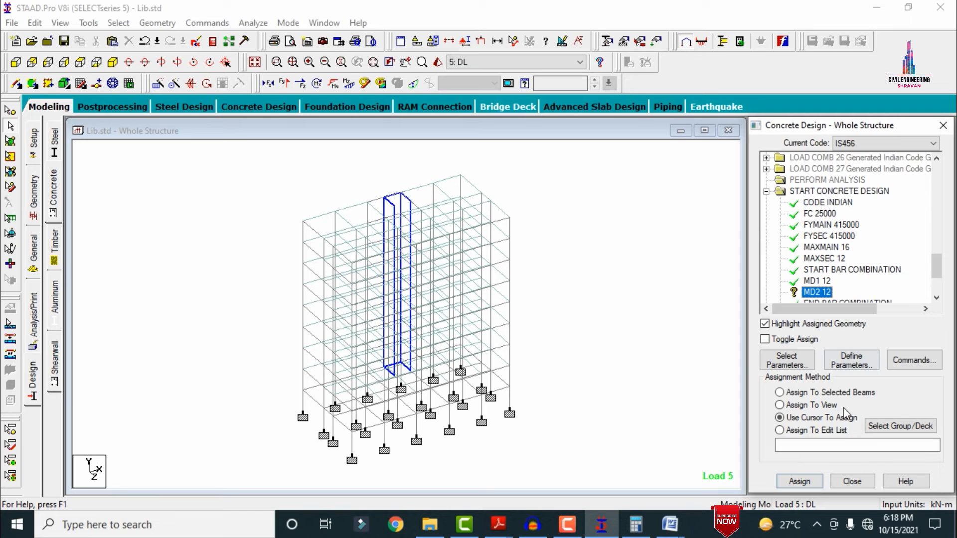
click(811, 406)
click(800, 481)
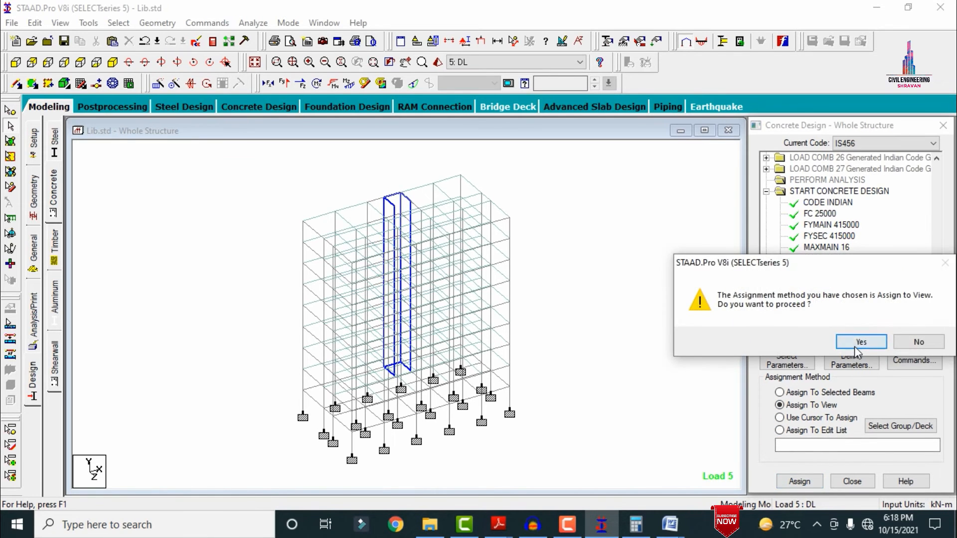
click(858, 343)
Step: Assign the DESIGN BEAM command to all members parallel to the X and Z axes
scroll(817, 235, down, 3)
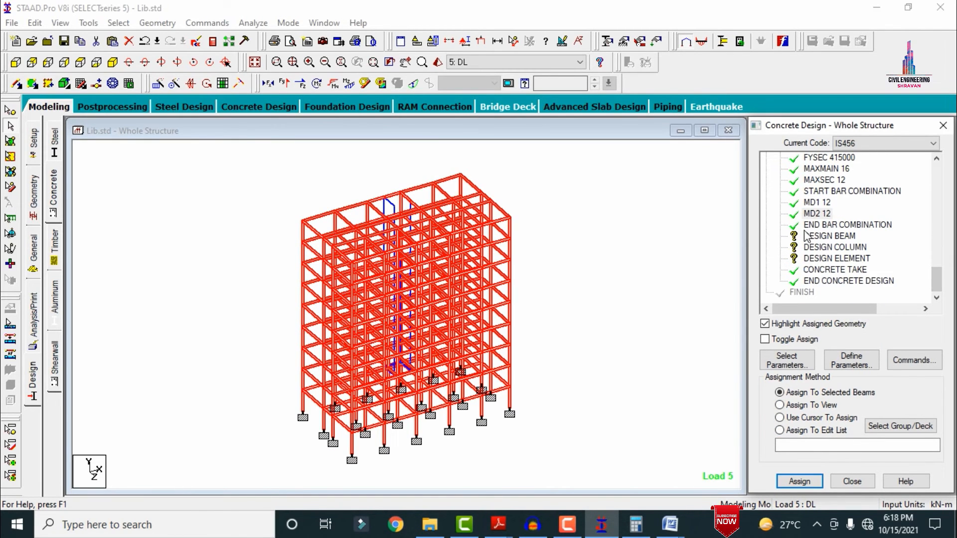
click(828, 237)
click(118, 23)
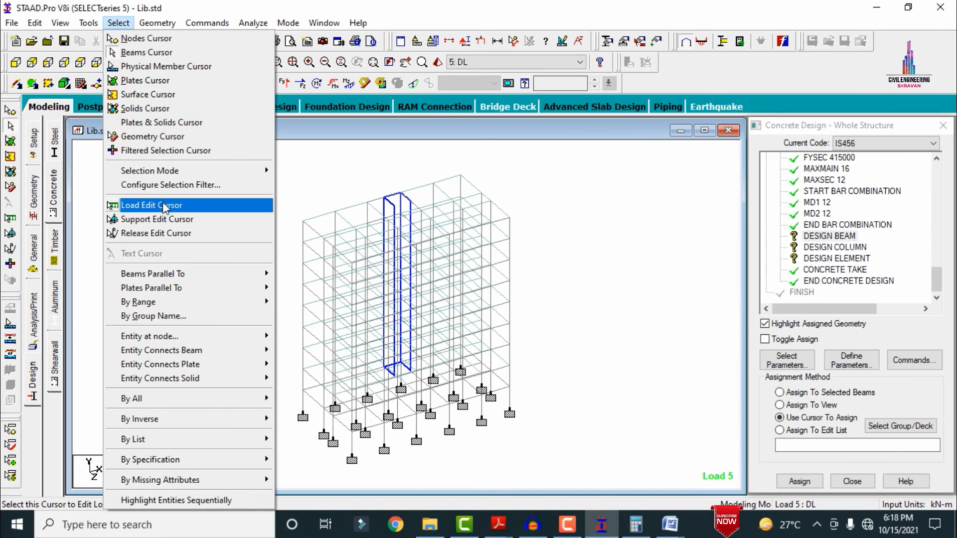
mouse_move(169, 274)
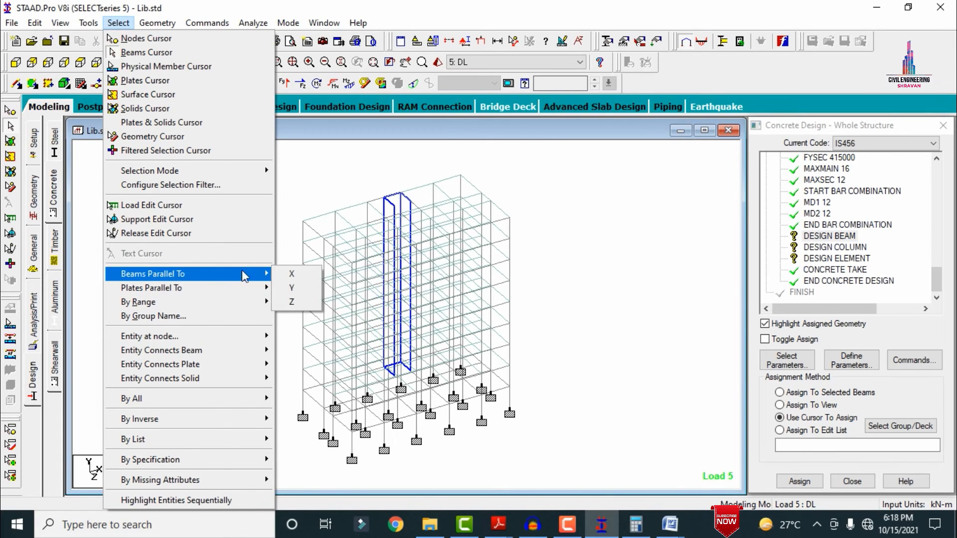
click(292, 274)
click(119, 23)
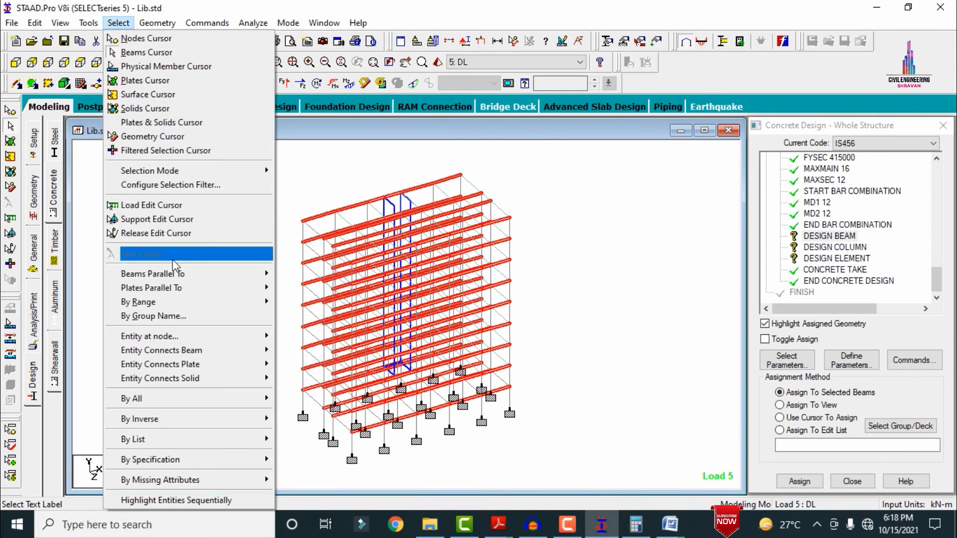
mouse_move(175, 273)
click(290, 301)
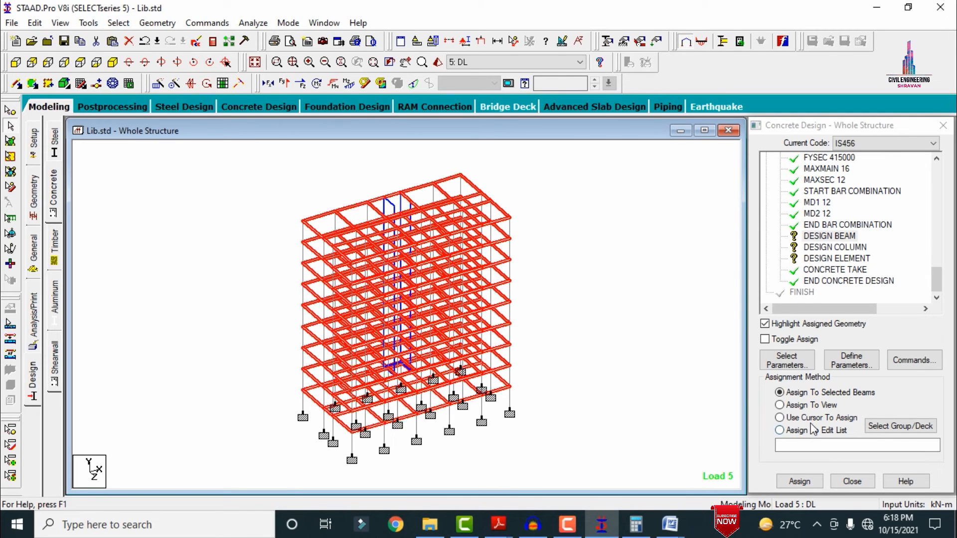
click(800, 478)
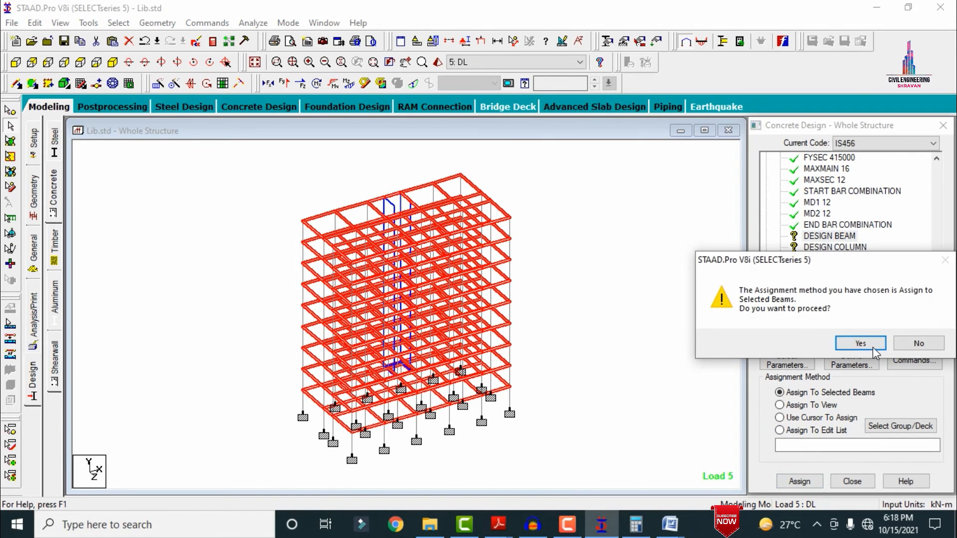
click(873, 347)
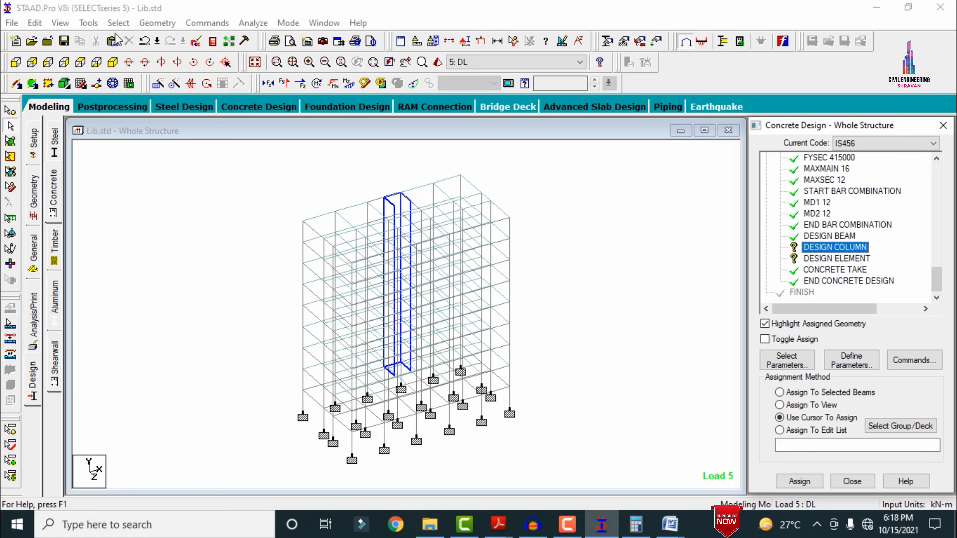
Step: Assign the DESIGN COLUMN command to all members parallel to the Y axis
click(118, 23)
mouse_move(259, 274)
click(307, 289)
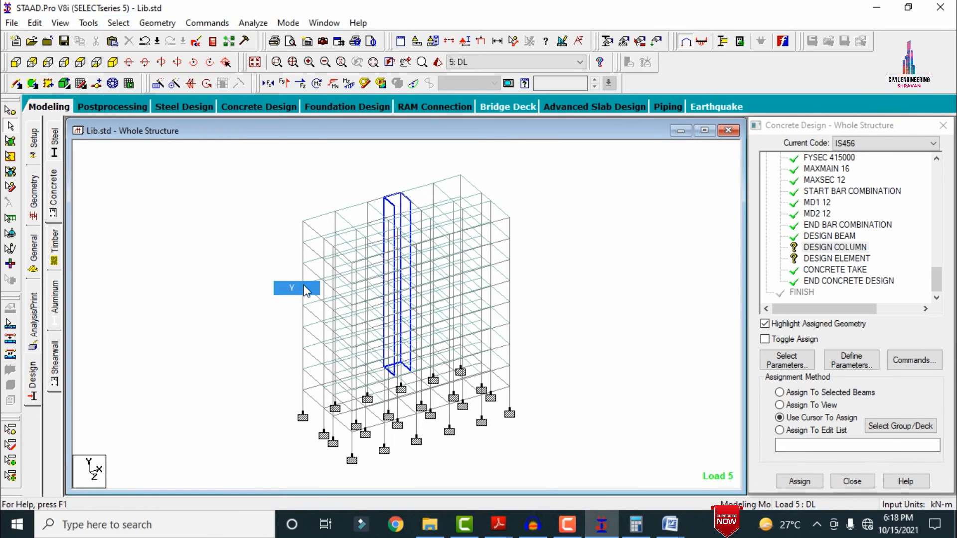
click(799, 481)
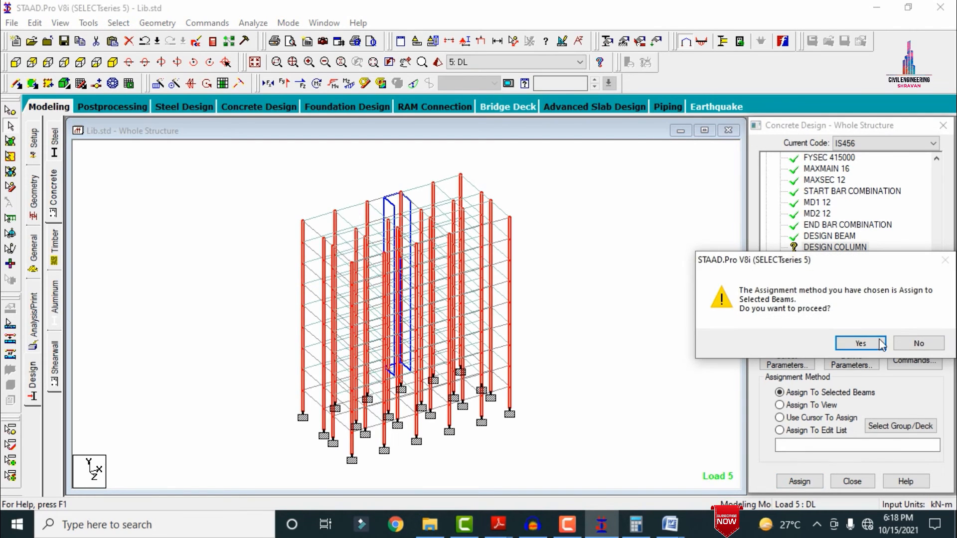
click(861, 343)
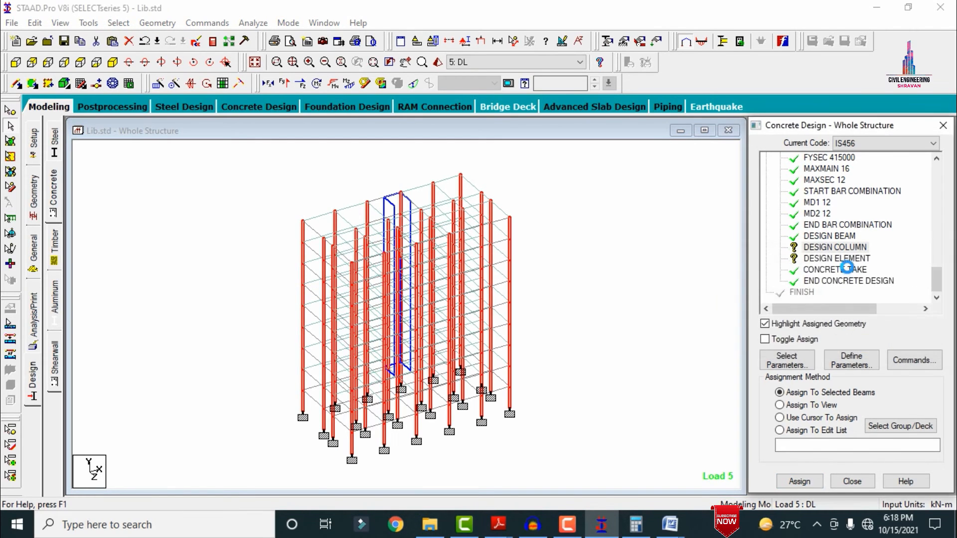
Step: Assign the DESIGN ELEMENT command to the whole structure in view
click(802, 406)
click(799, 481)
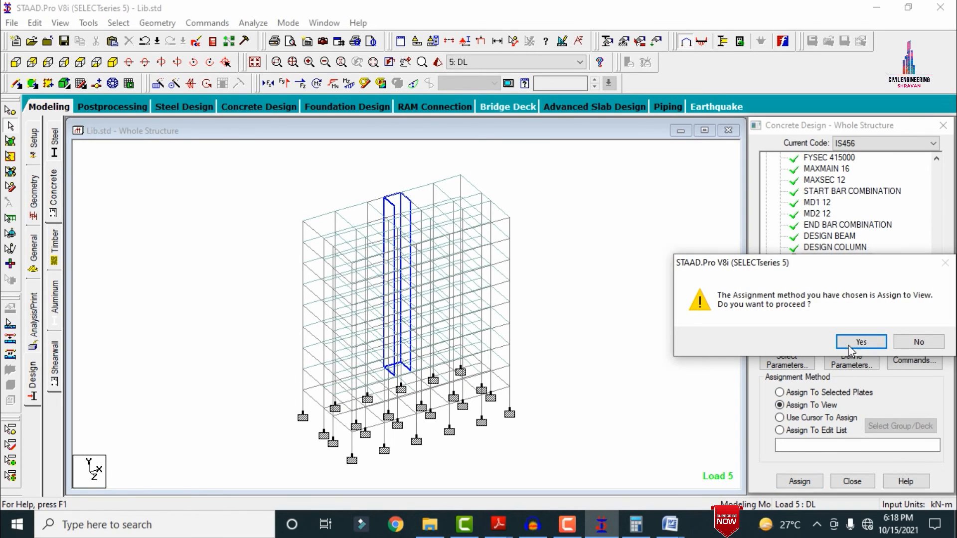
click(851, 345)
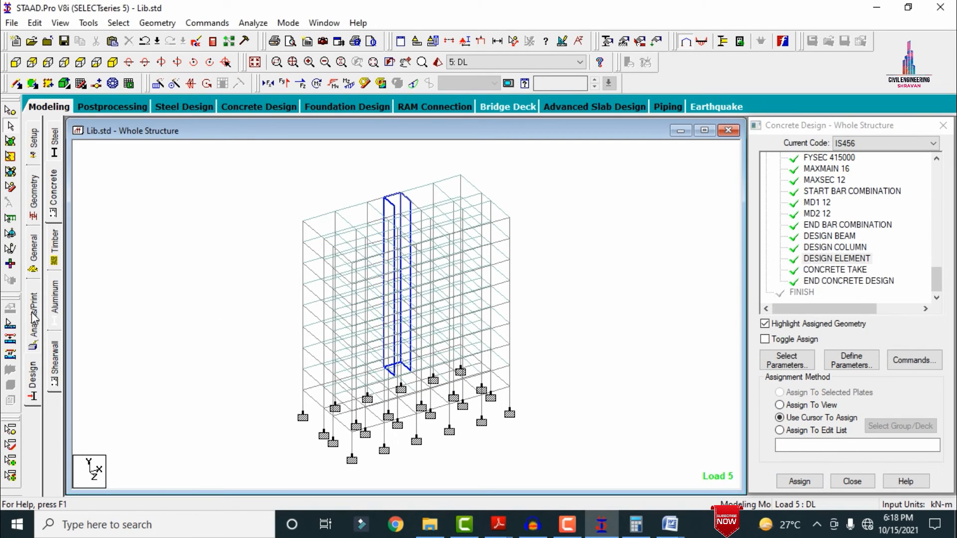
Step: Run the analysis and concrete design of the library model without adding another analysis command
click(34, 318)
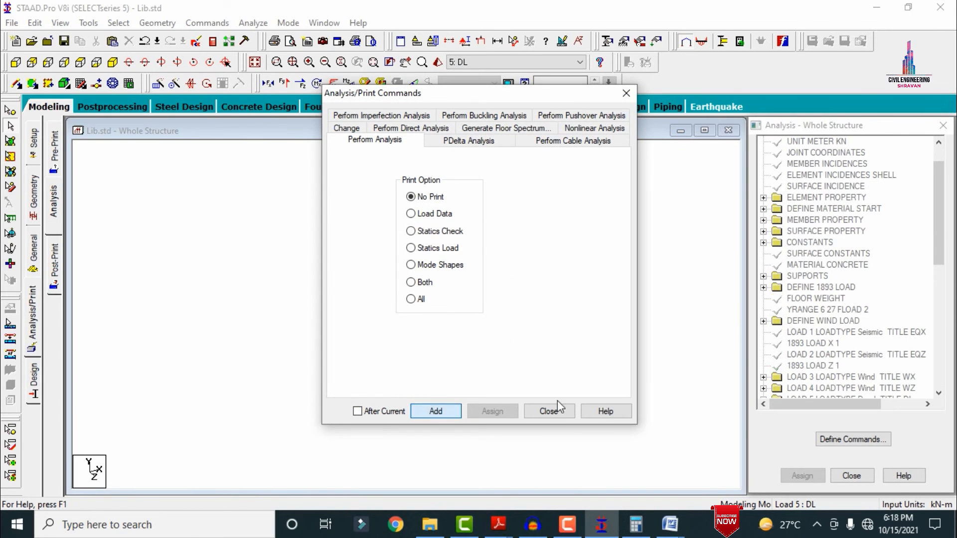
click(559, 412)
click(249, 23)
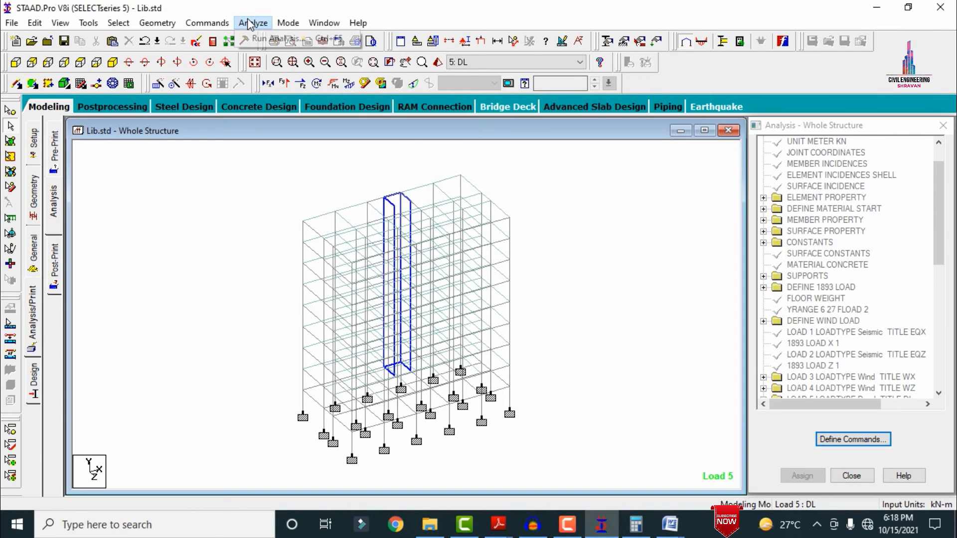
click(265, 39)
key(Return)
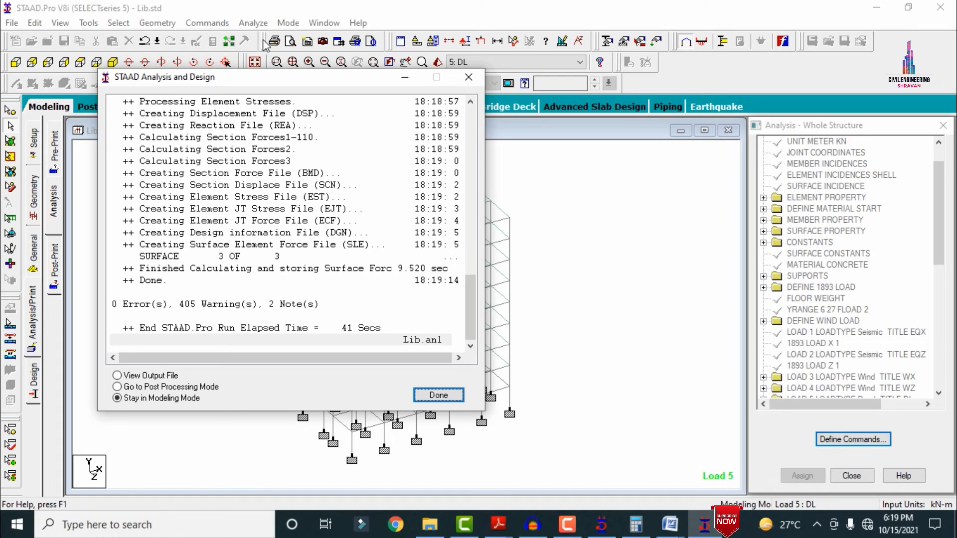
Step: Finish the analysis run by going to post-processing mode, and turn off the displacement diagram
click(166, 390)
click(454, 397)
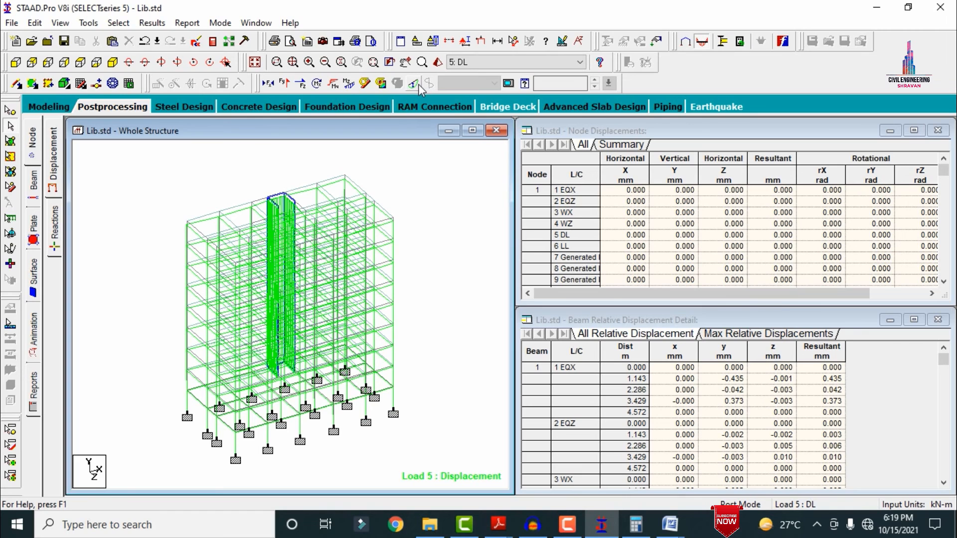
click(417, 84)
click(418, 84)
click(417, 84)
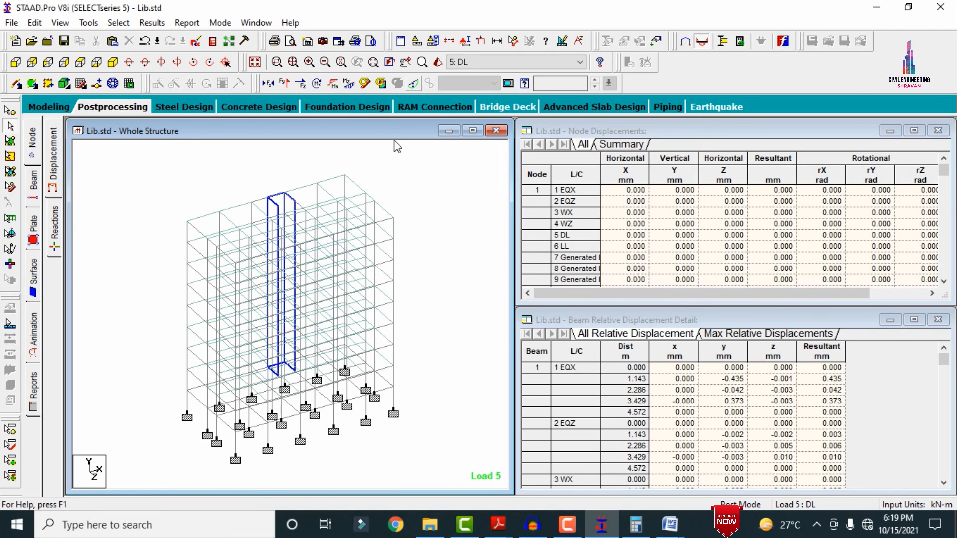
Step: Examine the concrete design details of edge beam 510 at the 3 m level and edge beam 546 at the 21 m level
double_click(383, 385)
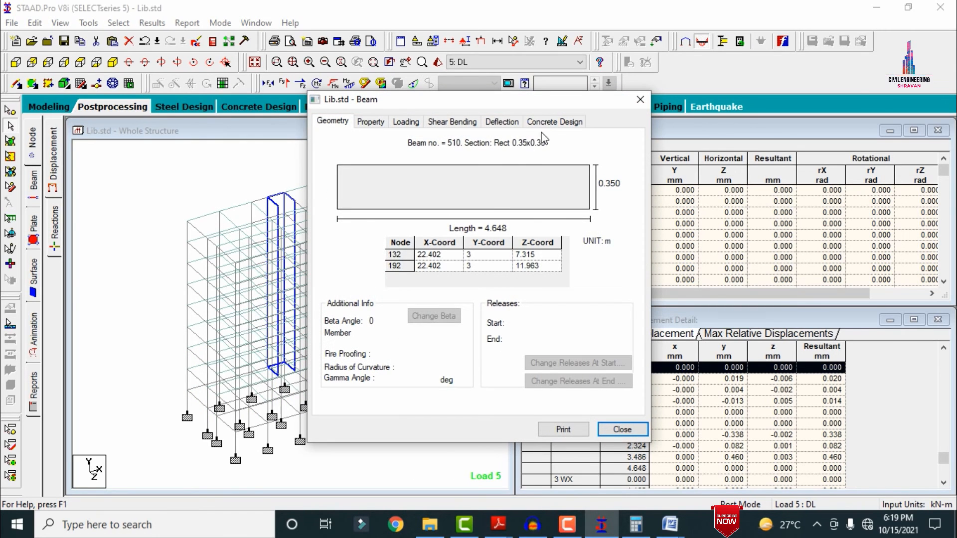
click(543, 123)
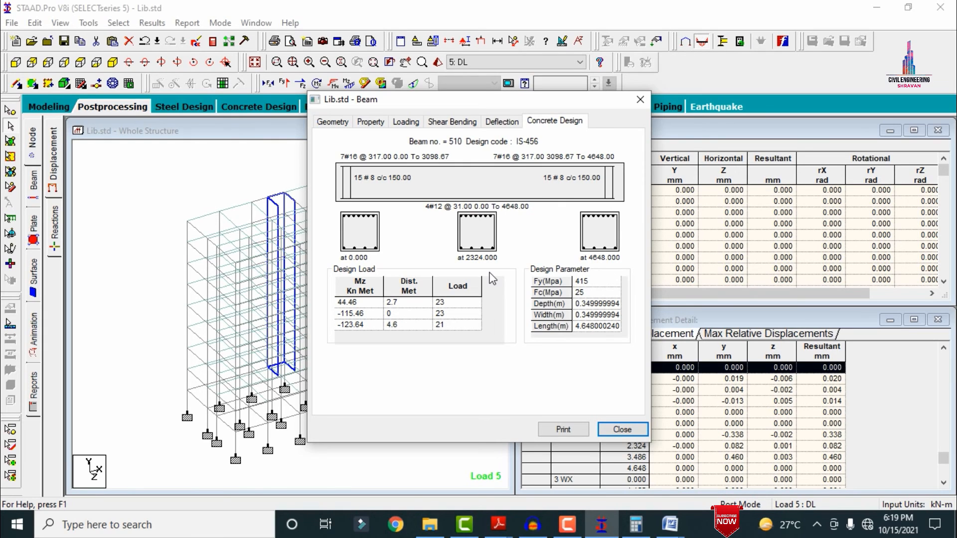
click(641, 100)
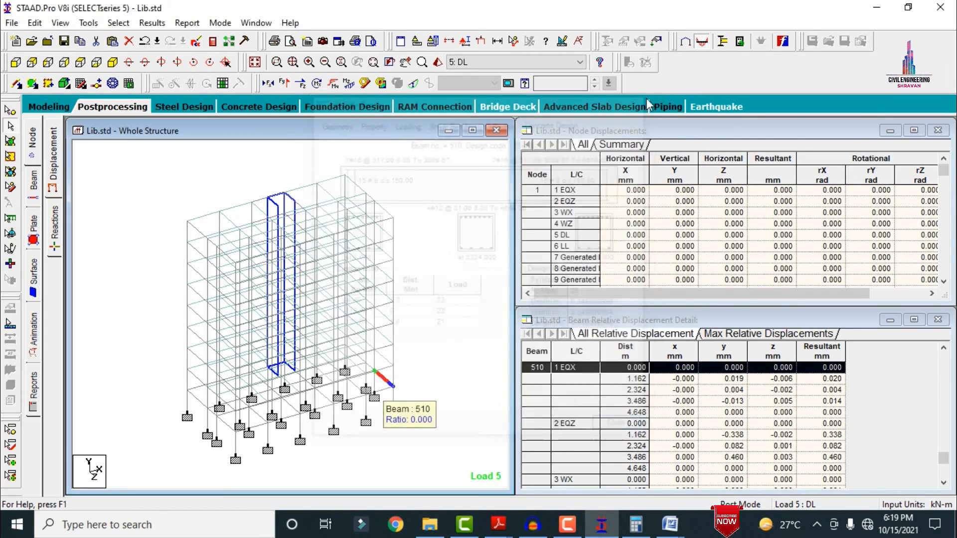
click(382, 252)
double_click(383, 254)
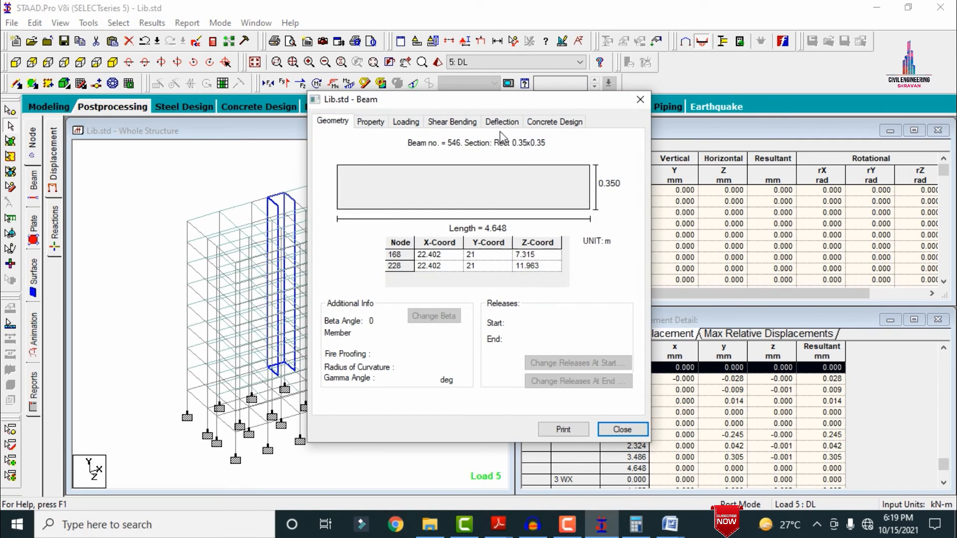
click(554, 121)
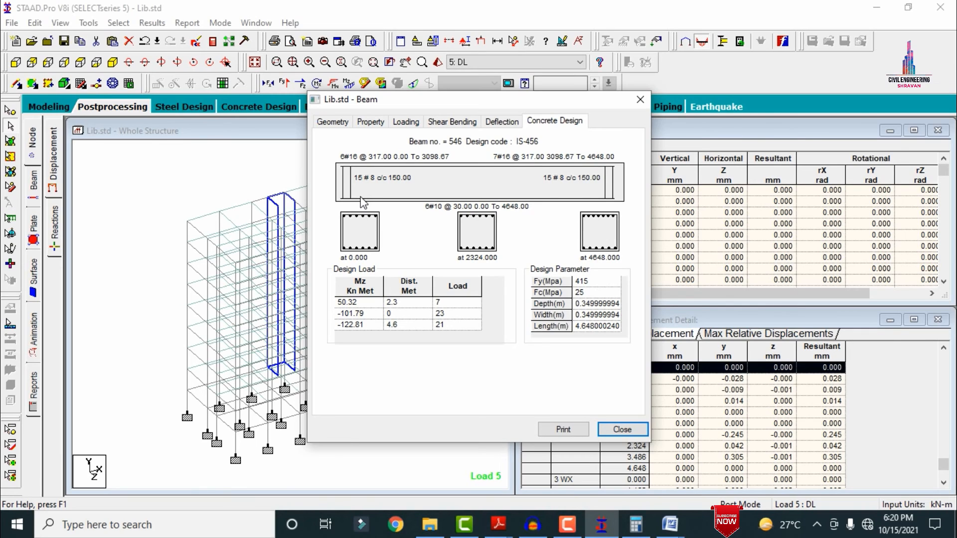
click(640, 100)
Step: Examine the concrete design details of corner column 82 between the 18 m and 21 m levels
double_click(187, 274)
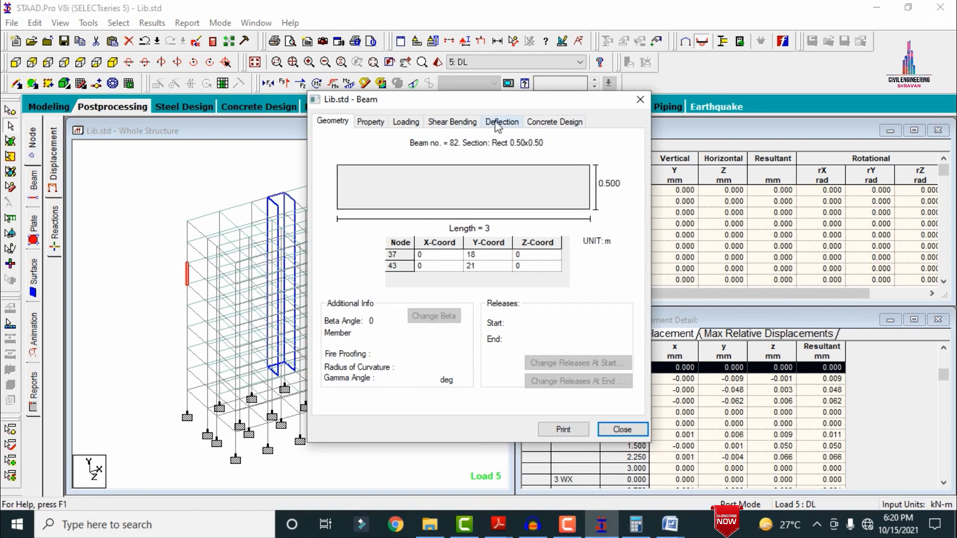
click(551, 124)
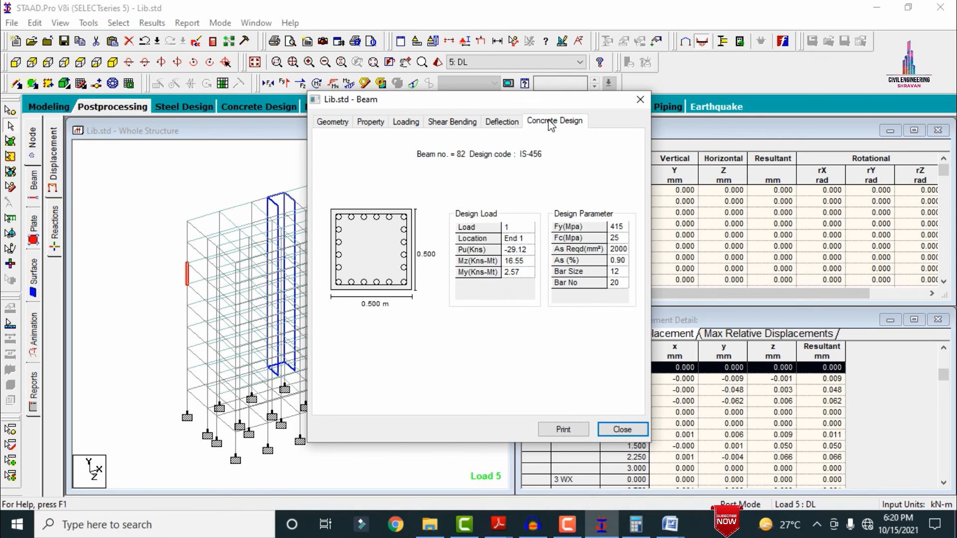
click(622, 430)
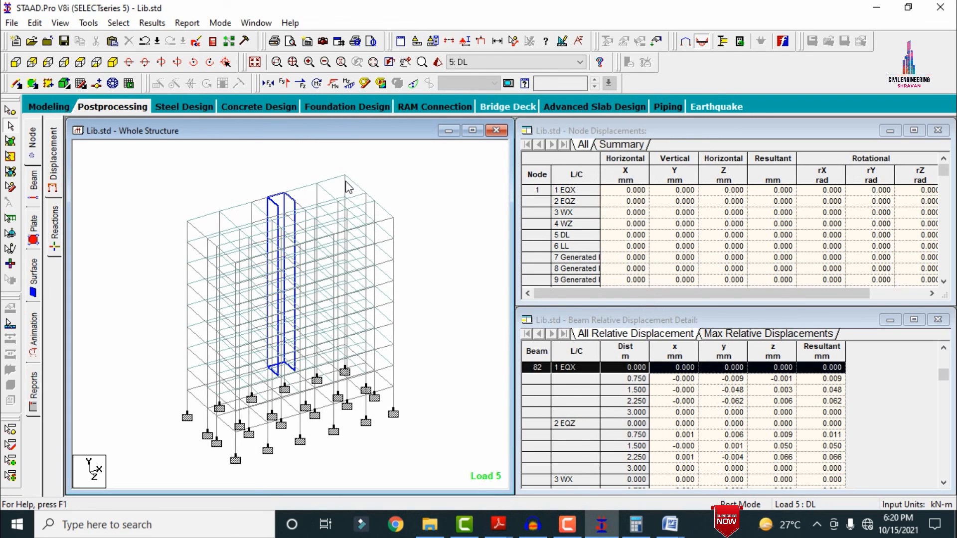
Step: Examine the concrete design details of roof edge beam 450 and corner column 372
double_click(347, 184)
click(555, 122)
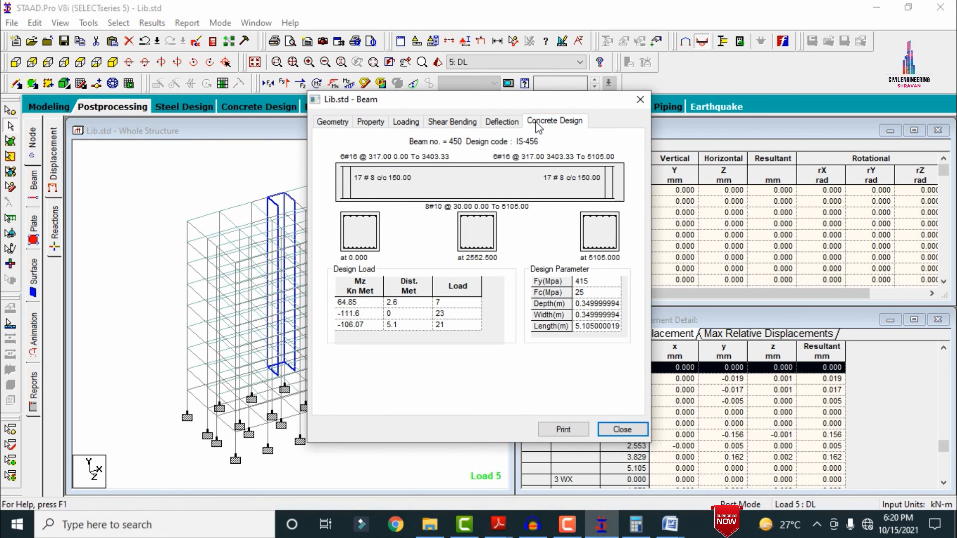
click(638, 101)
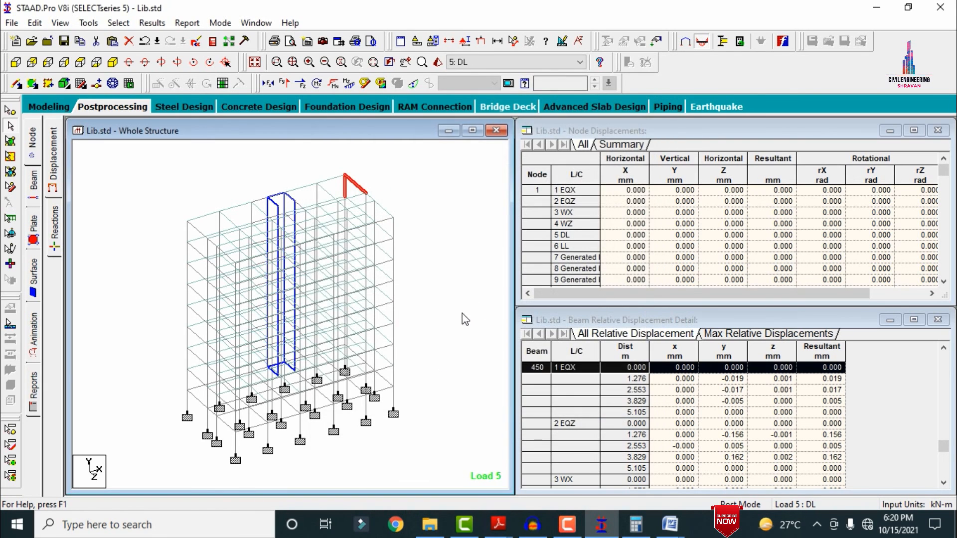
double_click(392, 316)
click(529, 122)
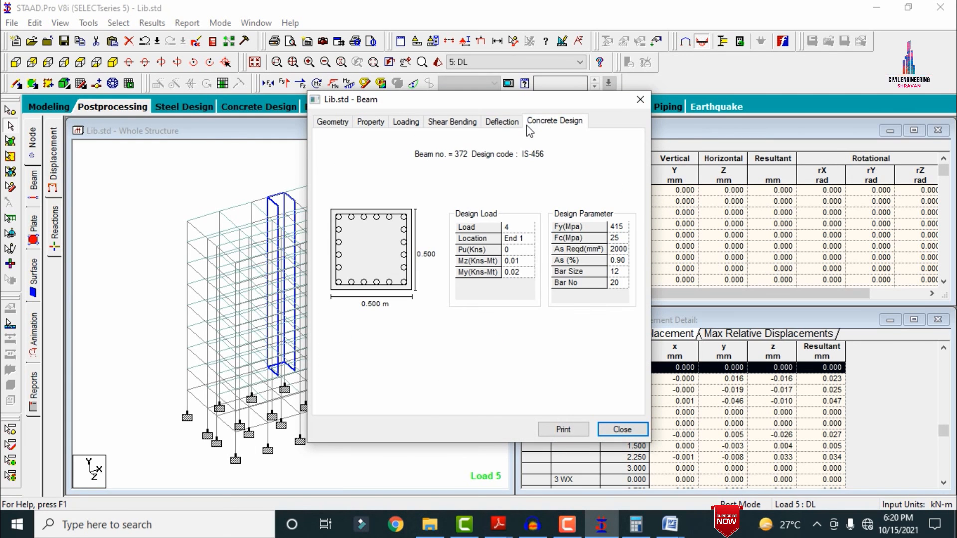
click(640, 100)
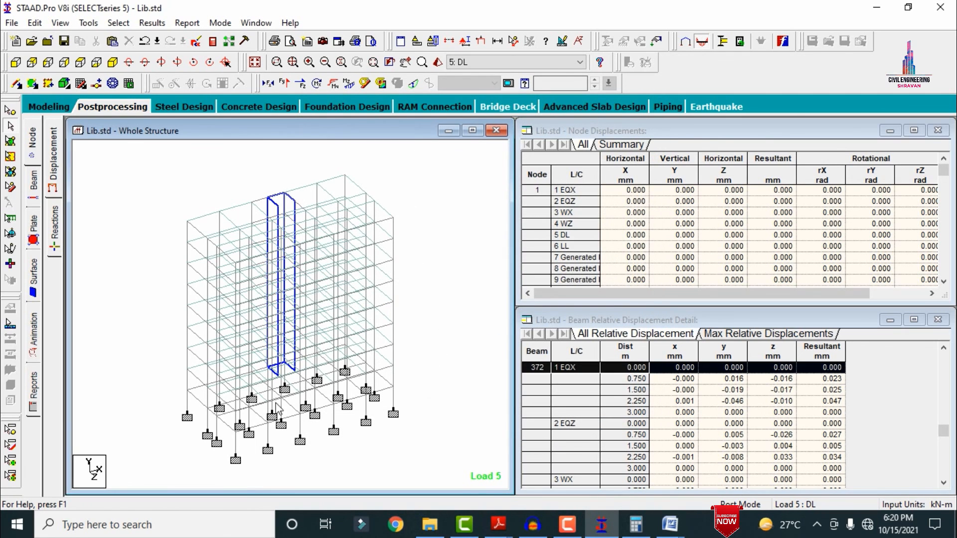